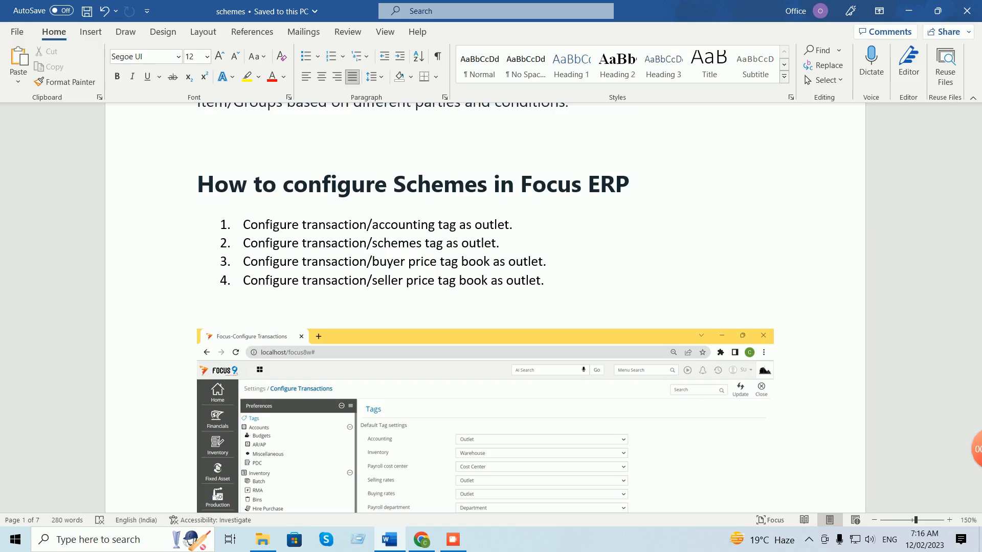
Scroll the 'schemes' Word guide down to steps 5–6 and the Focus Schemes screenshot.
{"action": "scroll", "coordinate": [485, 307], "scroll_direction": "down", "scroll_amount": 15}
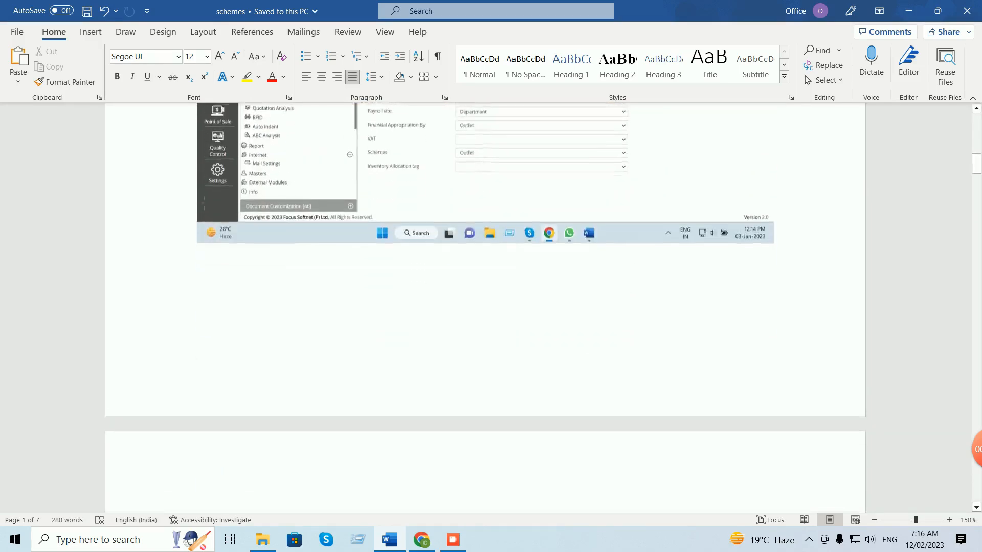
{"action": "scroll", "coordinate": [485, 307], "scroll_direction": "down", "scroll_amount": 3}
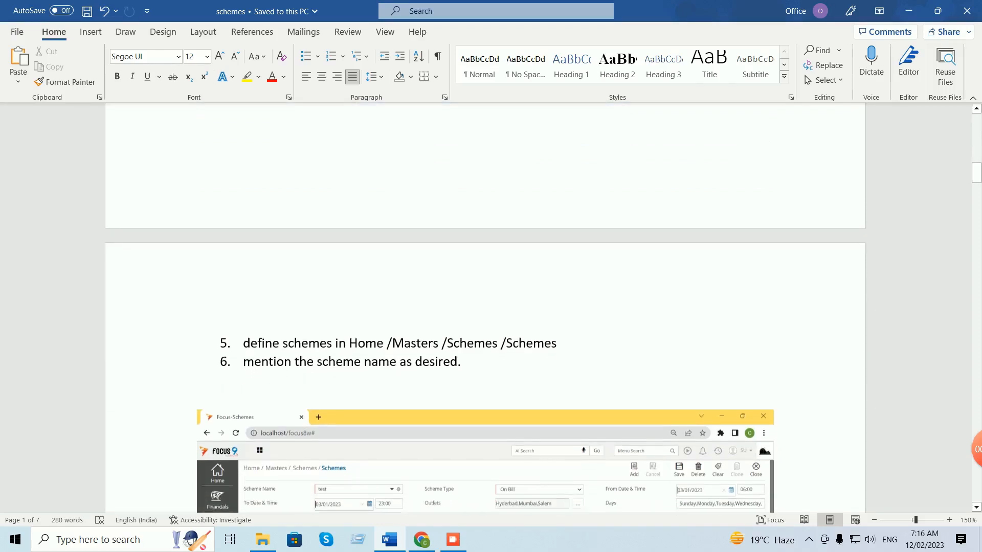
{"action": "scroll", "coordinate": [485, 307], "scroll_direction": "down", "scroll_amount": 2}
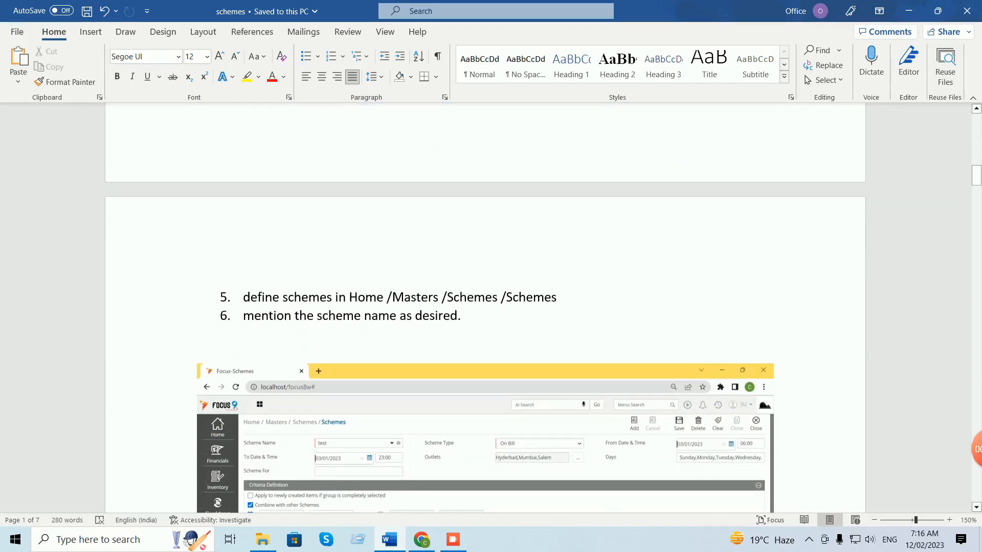
{"action": "scroll", "coordinate": [484, 307], "scroll_direction": "down", "scroll_amount": 2}
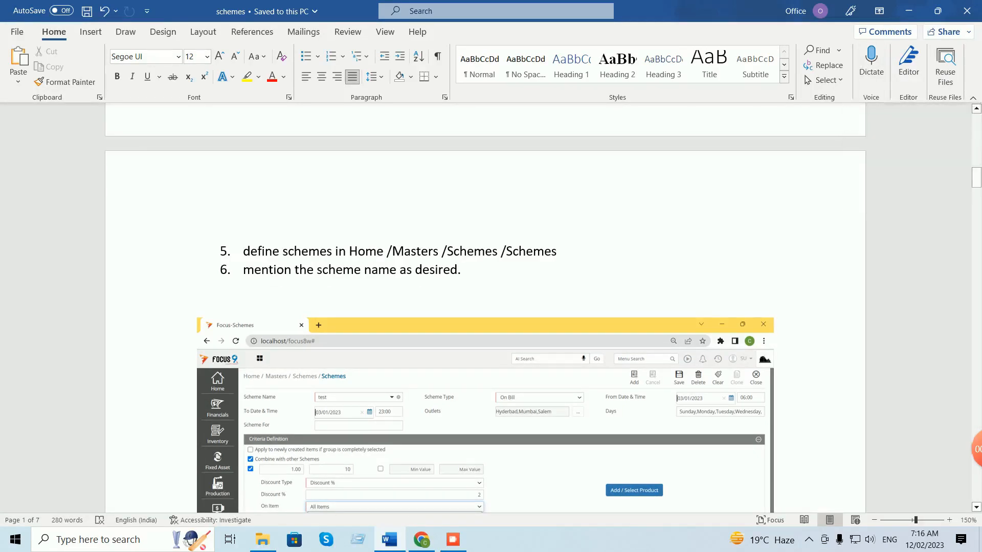
Sign in to Focus 9 in Chrome with the user name and password.
{"action": "left_click", "coordinate": [421, 539]}
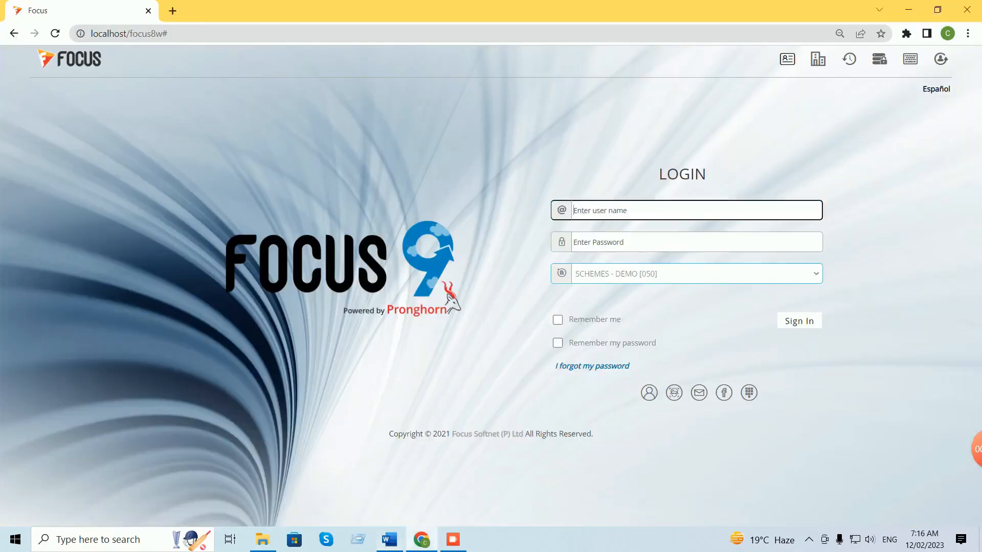
{"action": "type", "text": "su"}
{"action": "key", "text": "Tab"}
{"action": "type", "text": "su"}
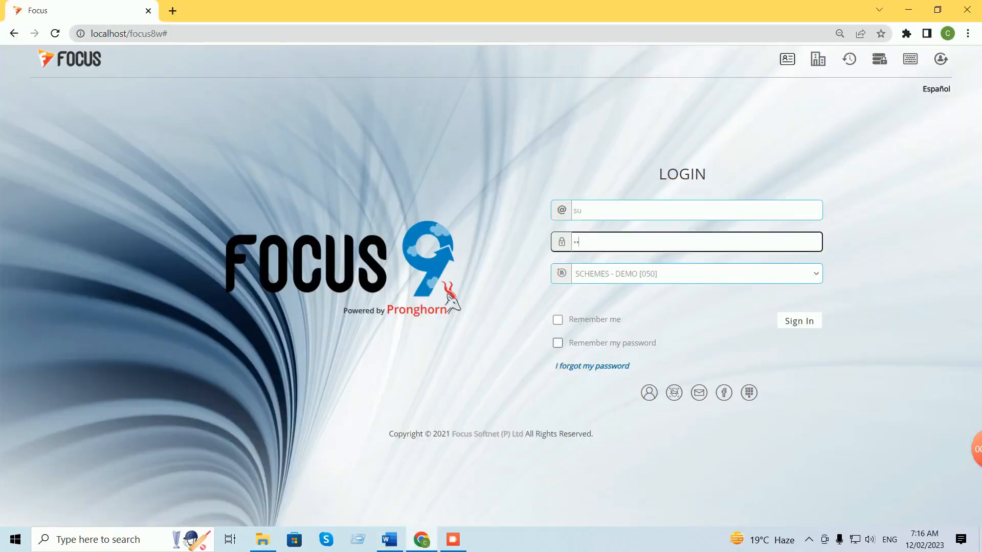
{"action": "key", "text": "Return"}
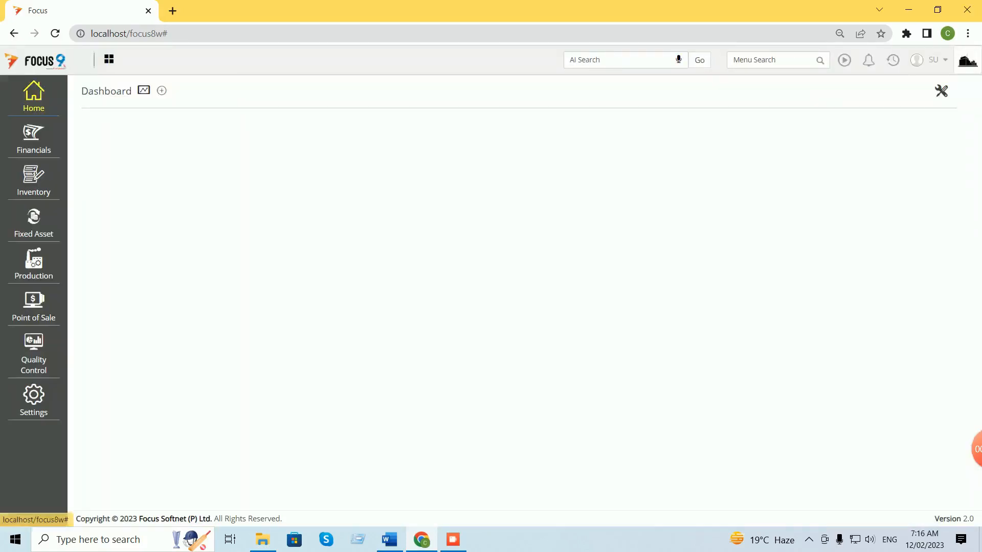
Open the Schemes master via Home > Masters > Schemes > Schemes.
{"action": "left_click", "coordinate": [34, 96]}
{"action": "left_click", "coordinate": [94, 116]}
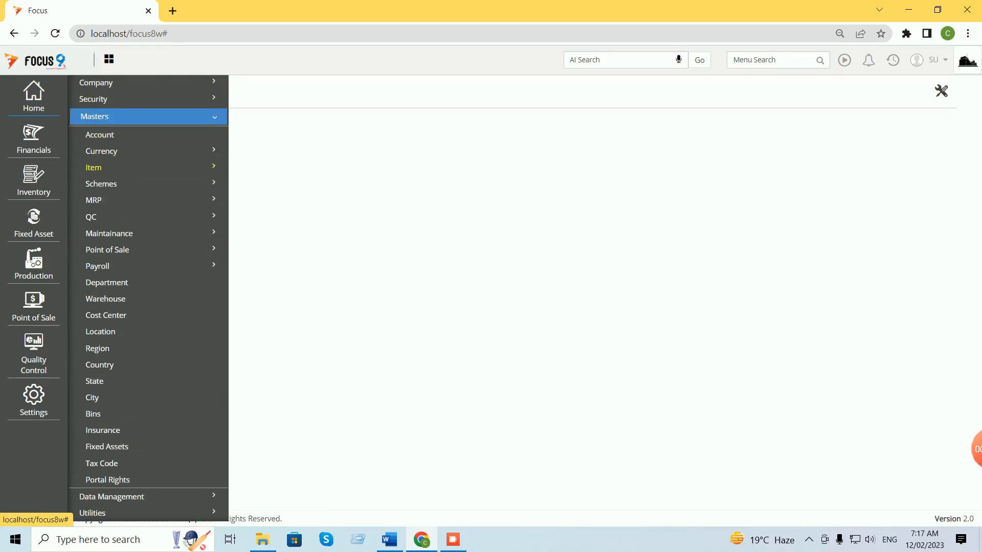
{"action": "left_click", "coordinate": [101, 183]}
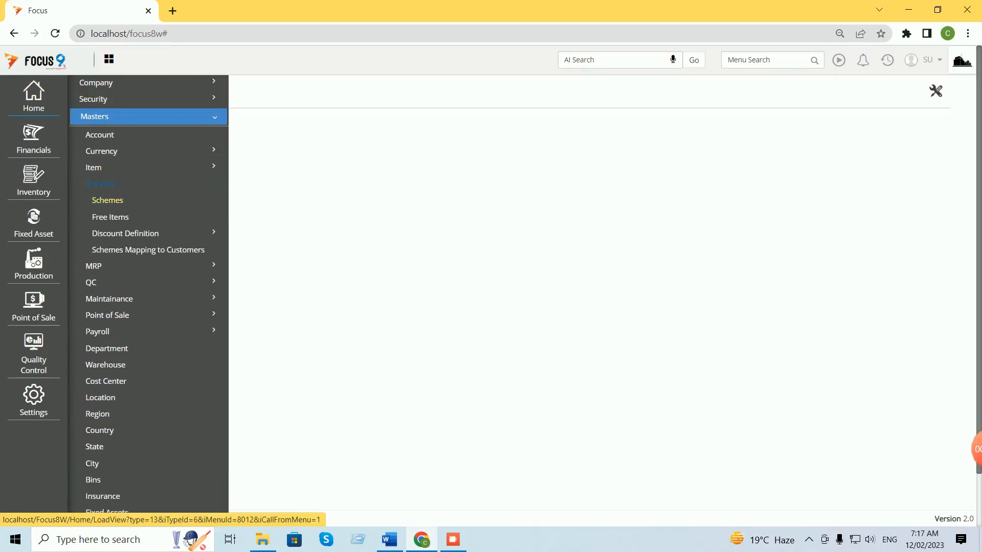
{"action": "left_click", "coordinate": [107, 200]}
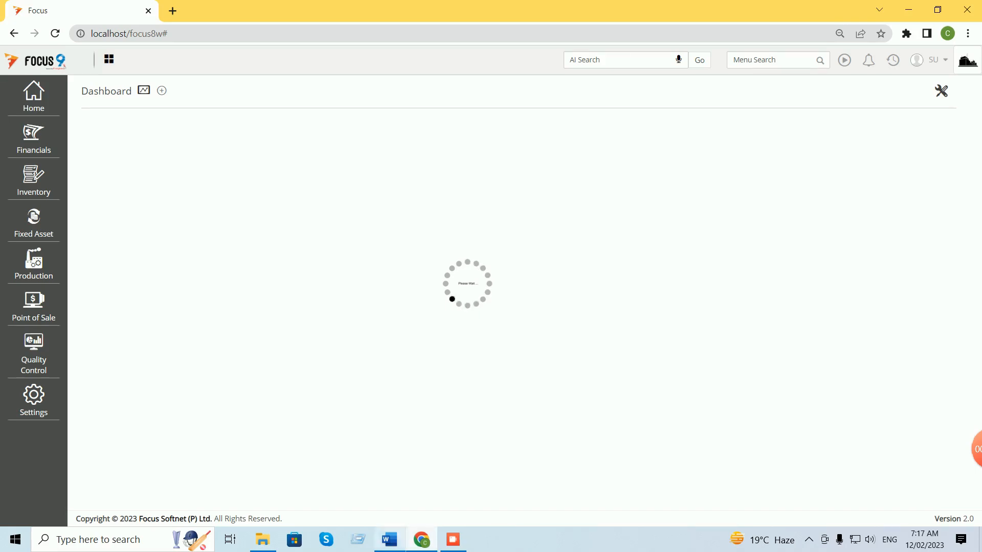
Check the next step in the Word guide, then go to Scheme Name on the blank scheme form.
{"action": "left_click", "coordinate": [390, 539]}
{"action": "scroll", "coordinate": [485, 307], "scroll_direction": "down", "scroll_amount": 3}
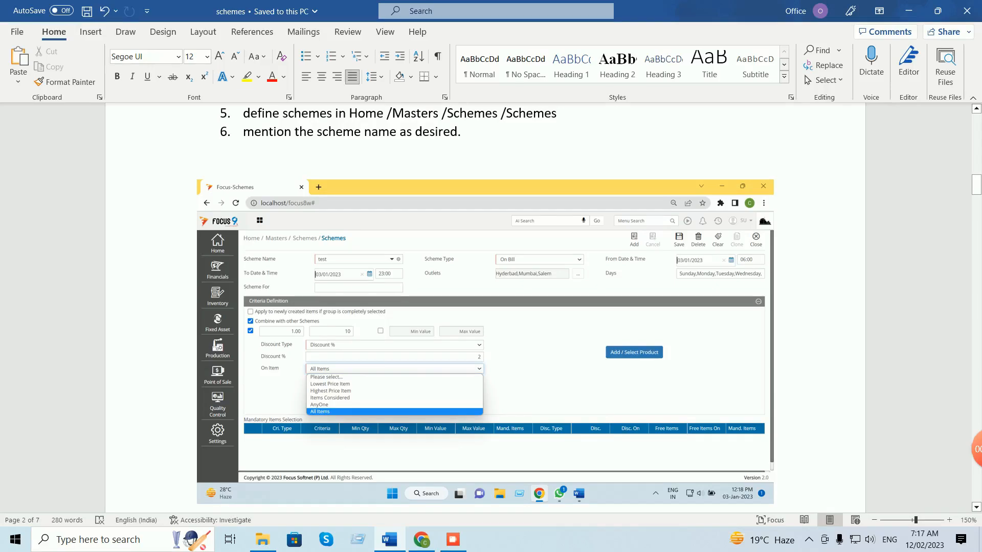
{"action": "left_click", "coordinate": [421, 540]}
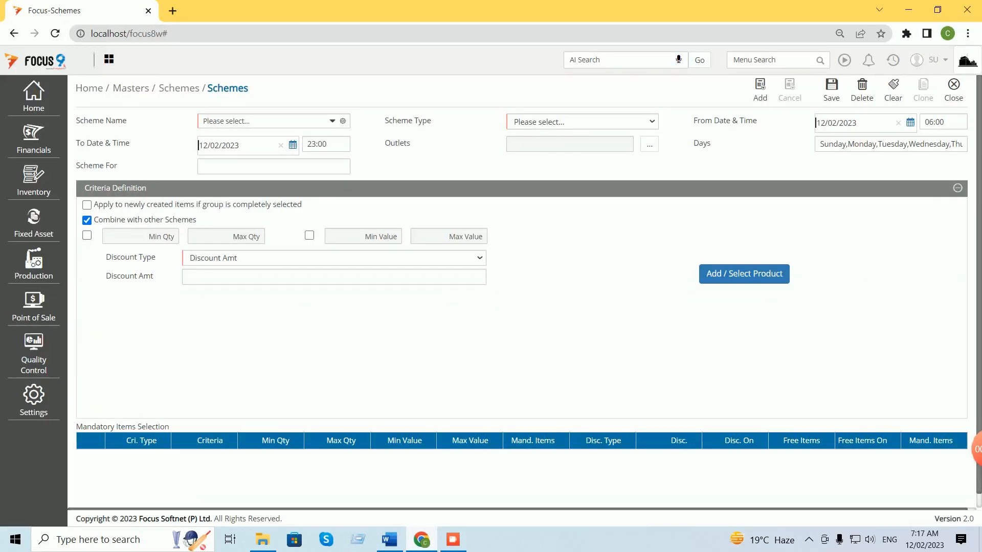
{"action": "left_click", "coordinate": [263, 121]}
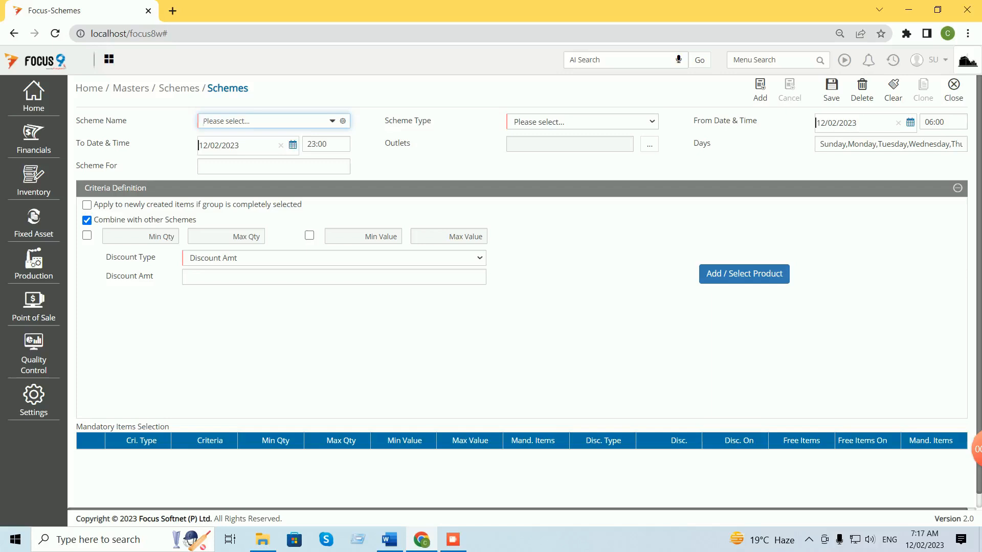
Name the new scheme 'demo'.
{"action": "left_click", "coordinate": [333, 121]}
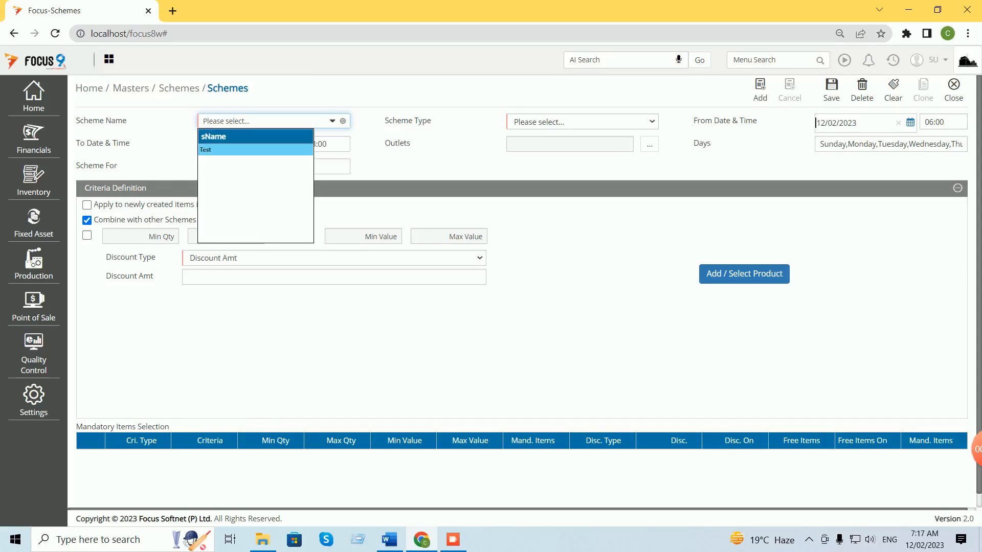
{"action": "type", "text": "demo"}
{"action": "key", "text": "Tab"}
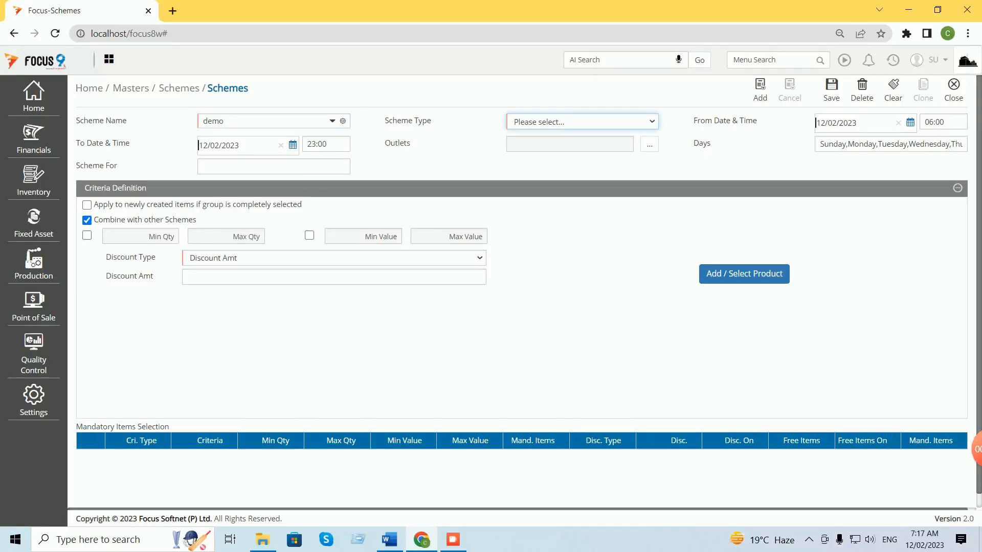
Leave Scheme Type unset after browsing its options, and bring up the Outlets picker.
{"action": "key", "text": "space"}
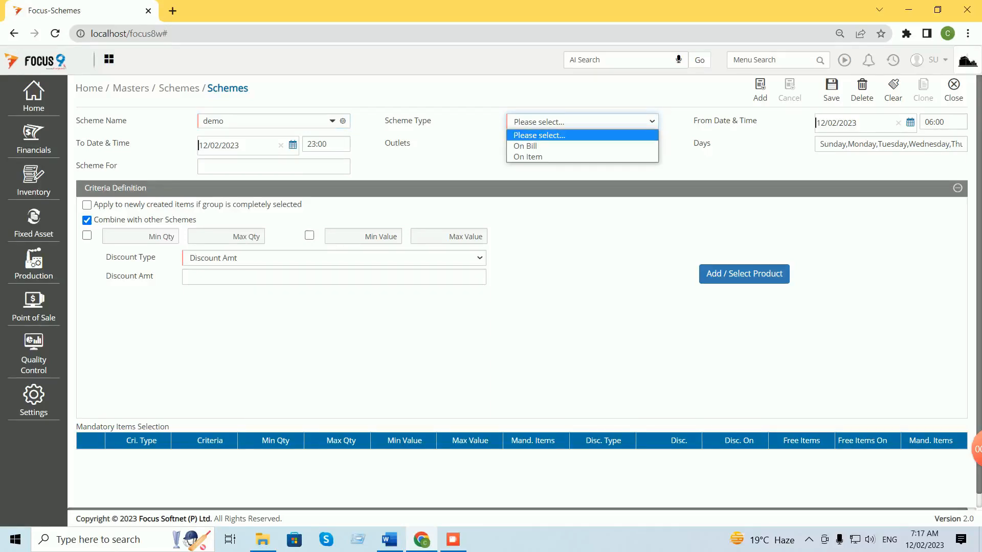
{"action": "key", "text": "Down"}
{"action": "key", "text": "Down"}
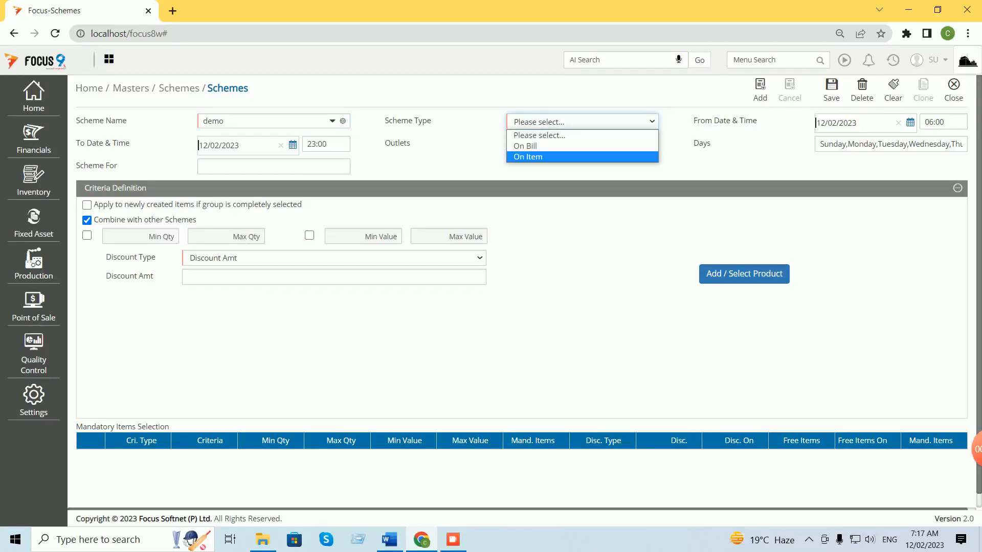
{"action": "key", "text": "Up"}
{"action": "key", "text": "Down"}
{"action": "key", "text": "Up"}
{"action": "key", "text": "Up"}
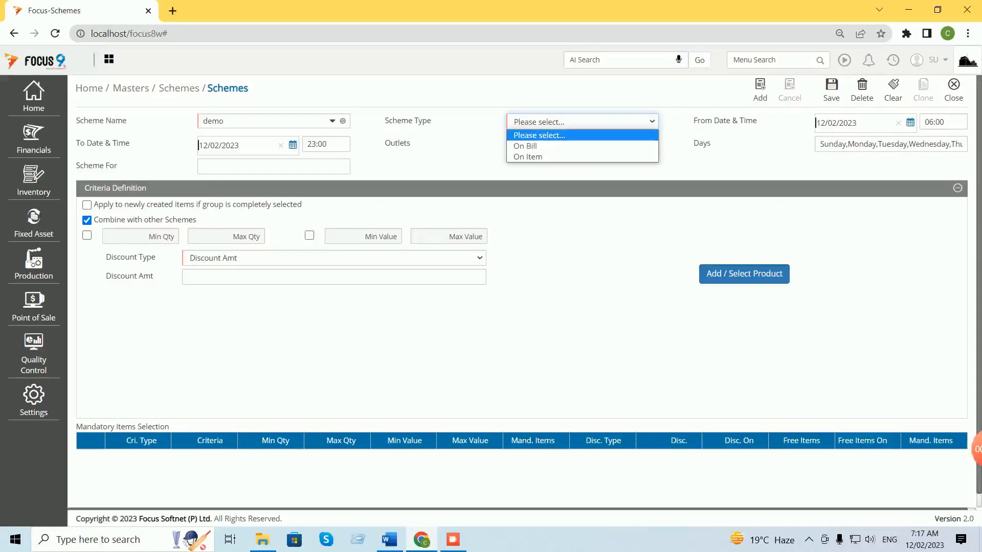
{"action": "key", "text": "Return"}
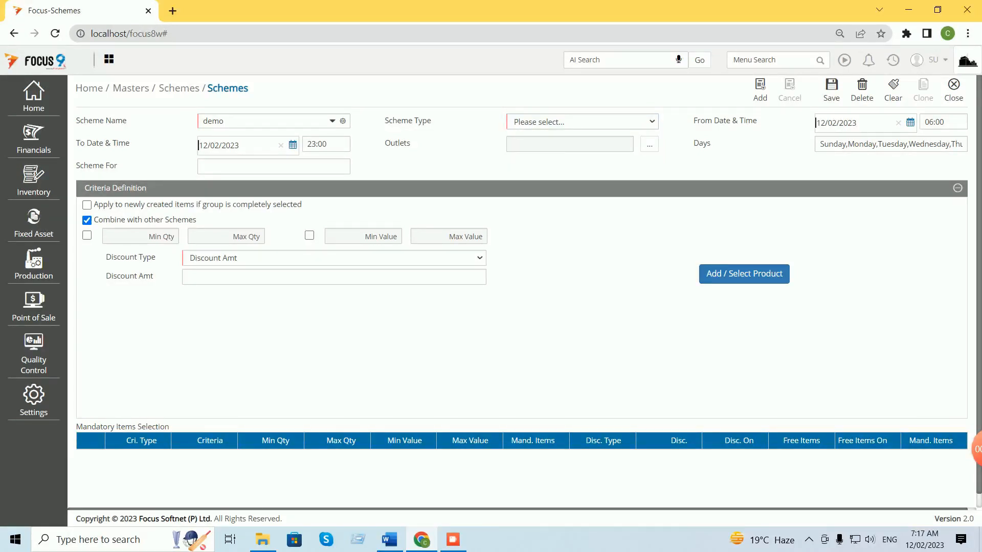
{"action": "key", "text": "Tab"}
{"action": "key", "text": "Return"}
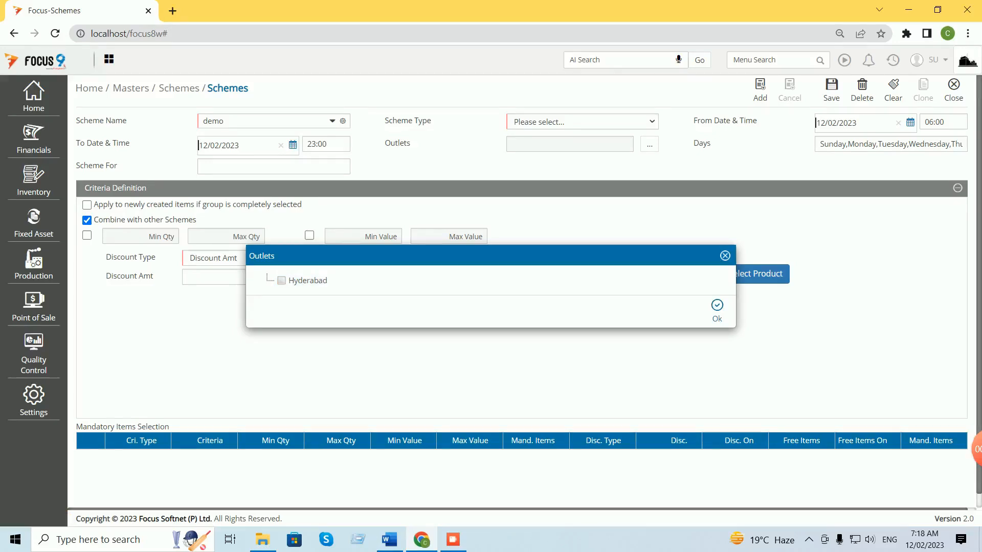
Restrict the demo scheme to the Hyderabad outlet on all seven days, then return to the Word guide.
{"action": "left_click", "coordinate": [282, 281]}
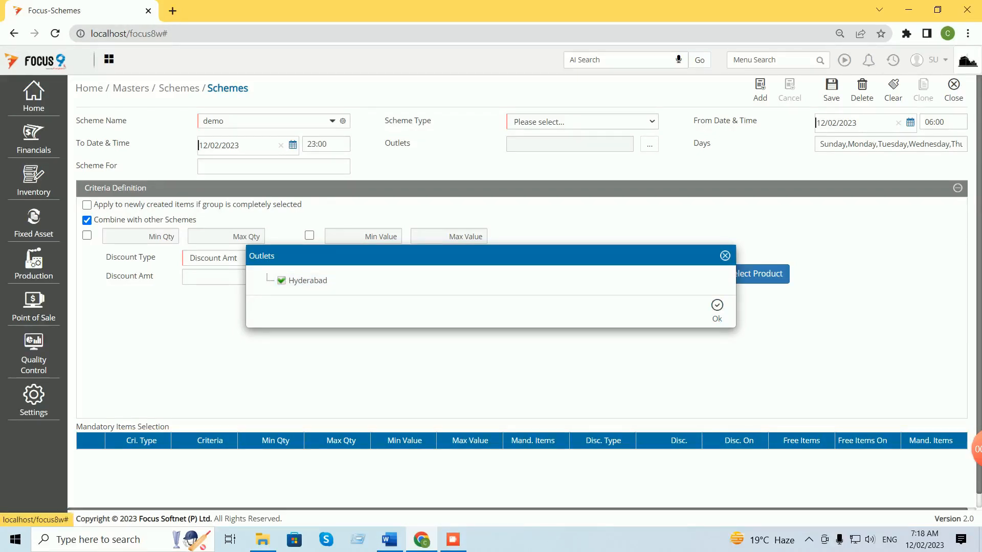
{"action": "left_click", "coordinate": [717, 310]}
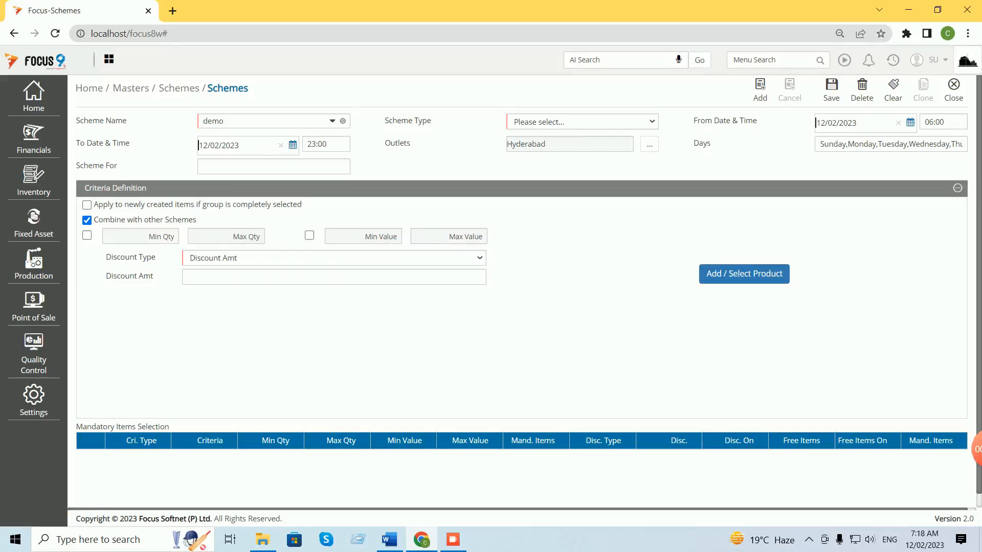
{"action": "left_click", "coordinate": [947, 144]}
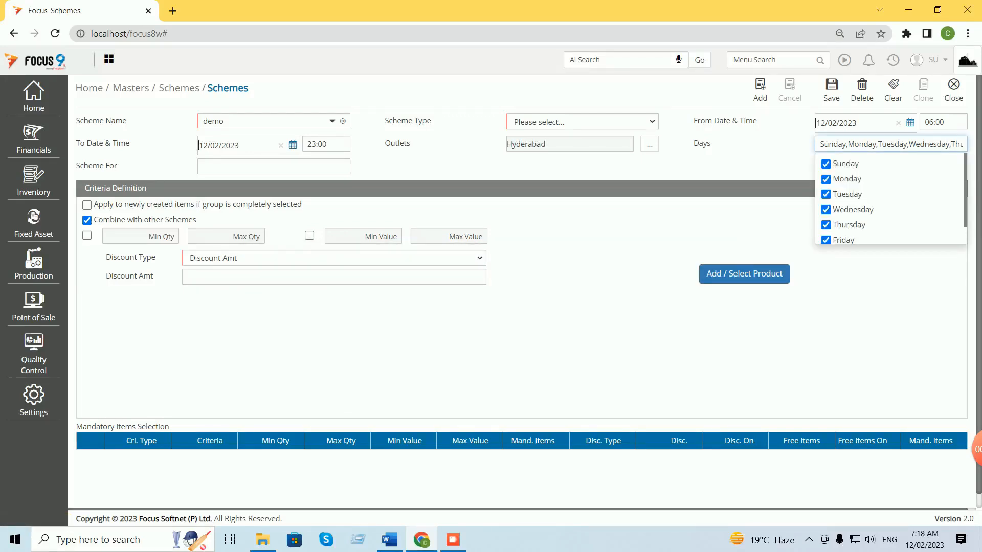
{"action": "scroll", "coordinate": [946, 145], "scroll_direction": "down", "scroll_amount": 1}
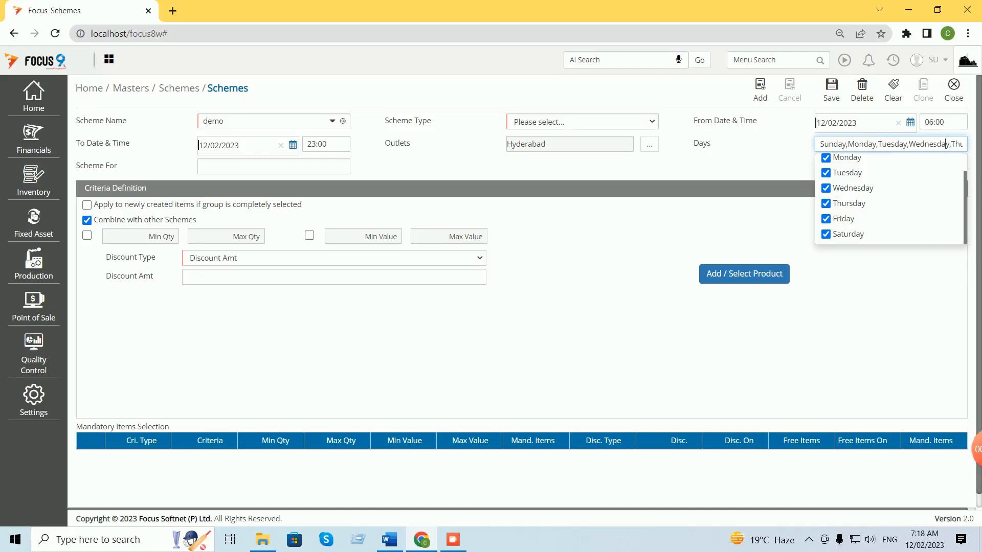
{"action": "scroll", "coordinate": [947, 144], "scroll_direction": "up", "scroll_amount": 1}
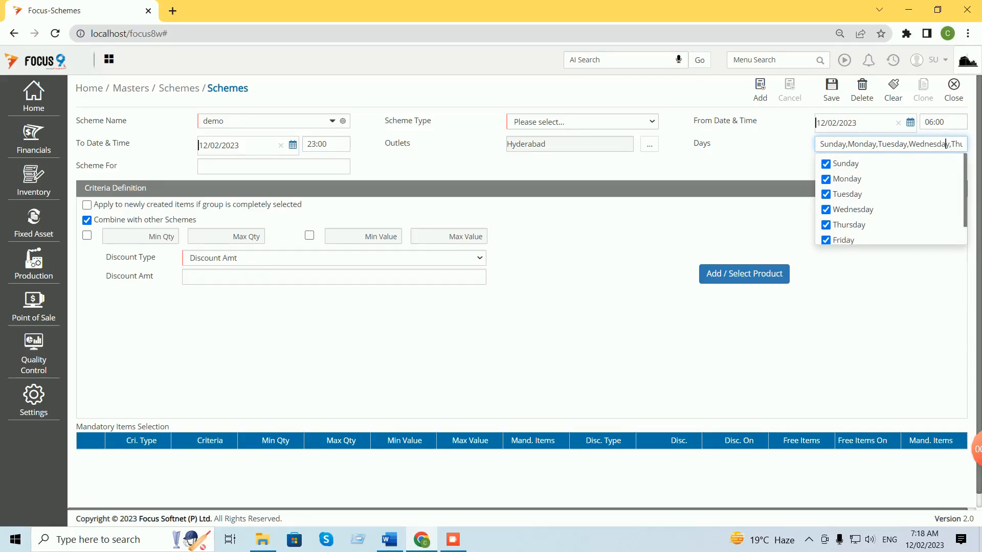
{"action": "left_click", "coordinate": [624, 327]}
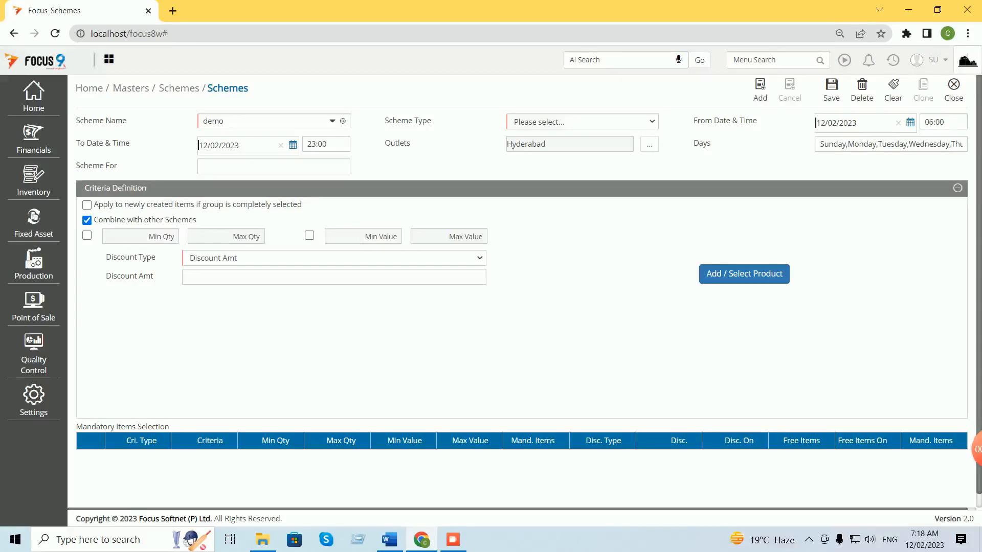
{"action": "left_click", "coordinate": [390, 539]}
Read the Word guide down to step 11 (Add, save and close) and its screenshot.
{"action": "scroll", "coordinate": [491, 307], "scroll_direction": "down", "scroll_amount": 10}
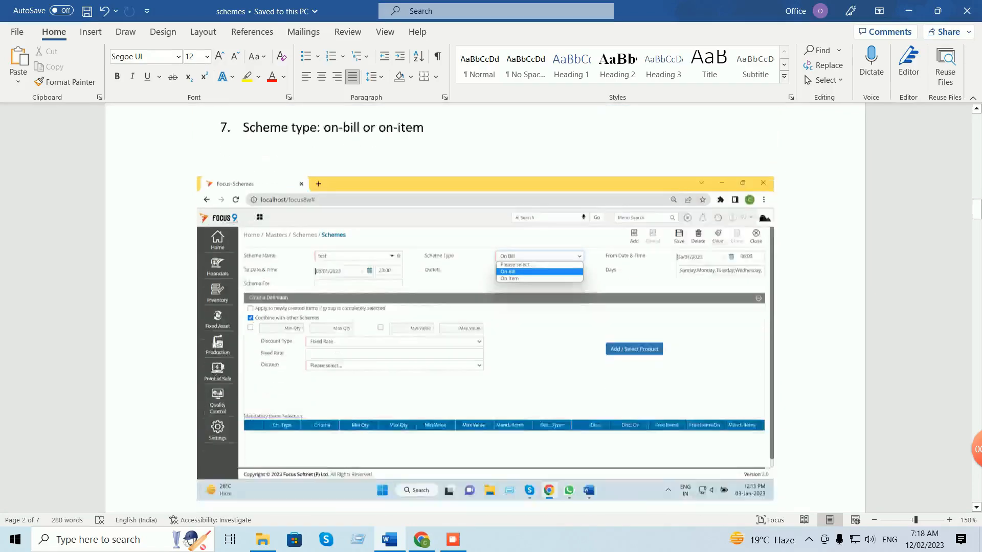
{"action": "scroll", "coordinate": [491, 307], "scroll_direction": "down", "scroll_amount": 7}
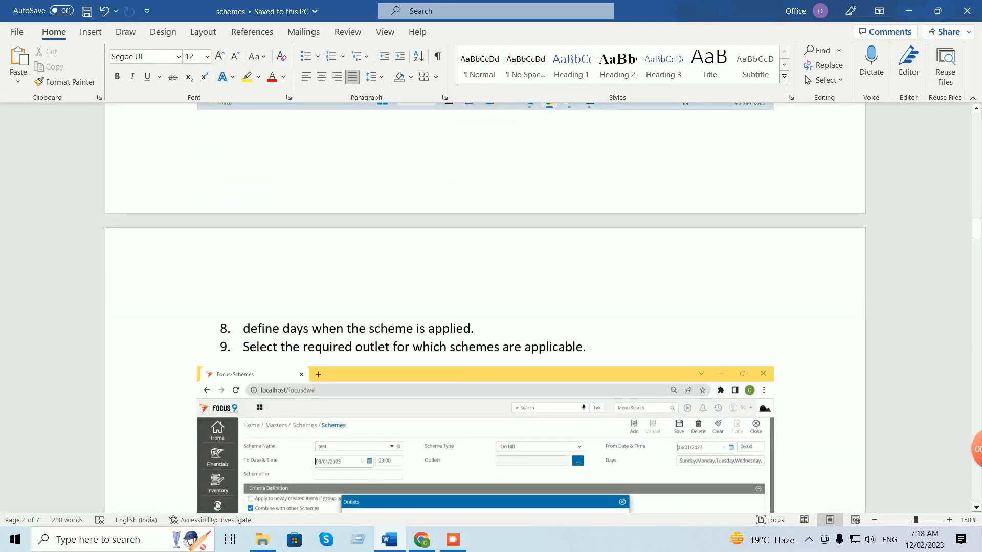
{"action": "scroll", "coordinate": [491, 307], "scroll_direction": "down", "scroll_amount": 10}
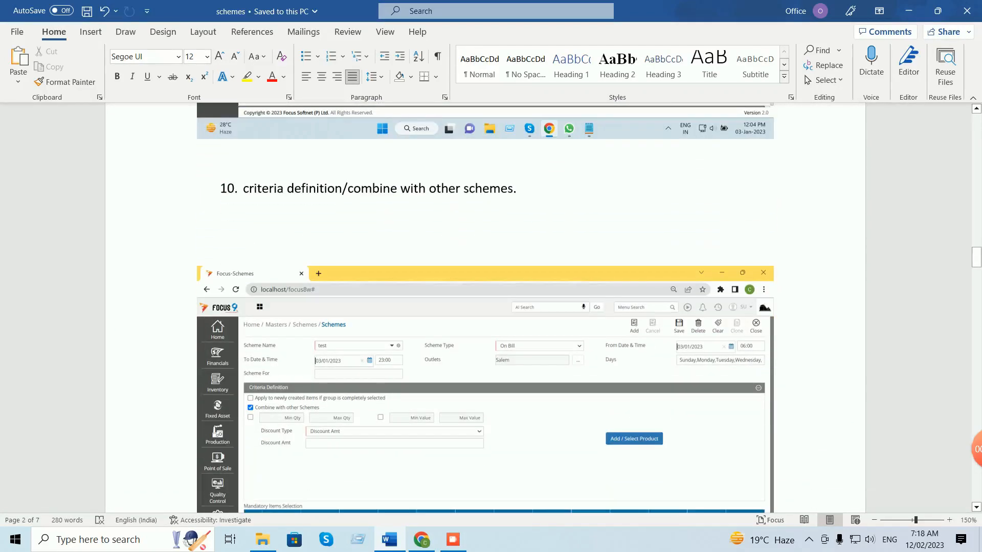
{"action": "scroll", "coordinate": [491, 307], "scroll_direction": "down", "scroll_amount": 5}
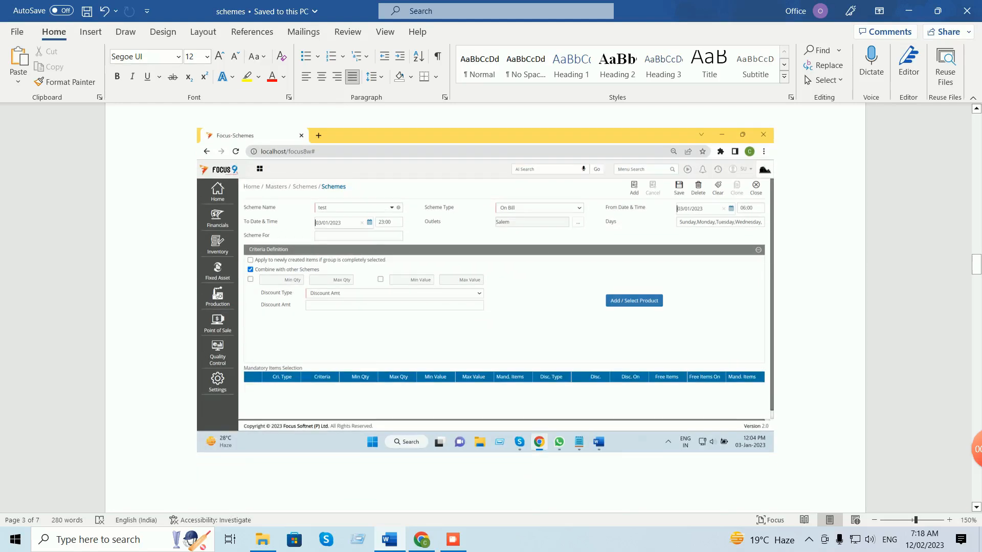
{"action": "scroll", "coordinate": [491, 307], "scroll_direction": "down", "scroll_amount": 8}
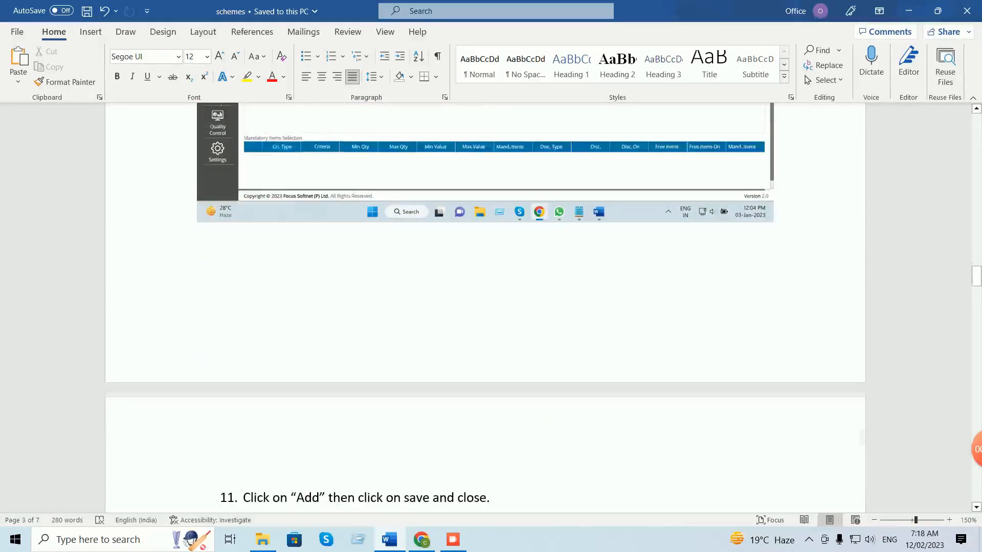
{"action": "scroll", "coordinate": [491, 307], "scroll_direction": "up", "scroll_amount": 5}
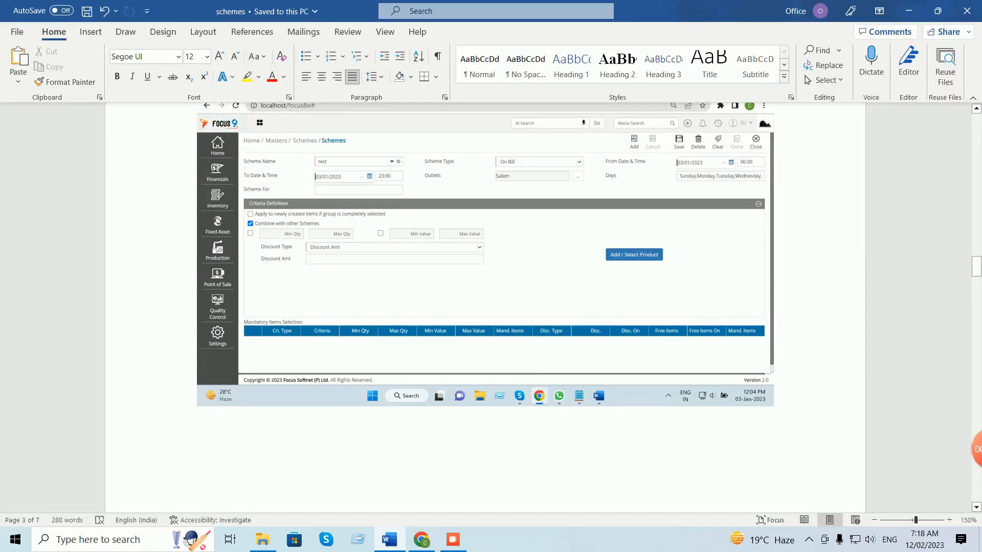
{"action": "scroll", "coordinate": [486, 307], "scroll_direction": "down", "scroll_amount": 8}
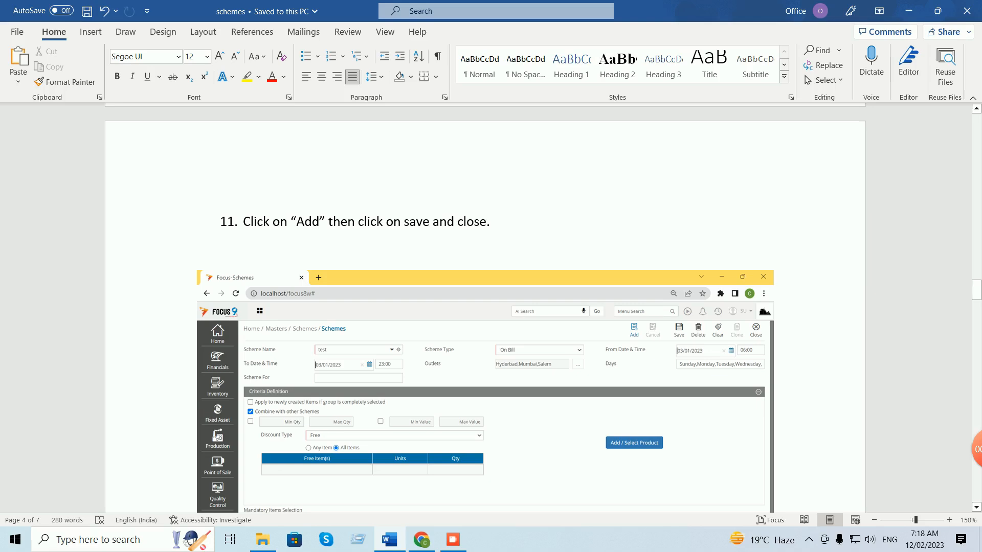
{"action": "scroll", "coordinate": [486, 307], "scroll_direction": "down", "scroll_amount": 1}
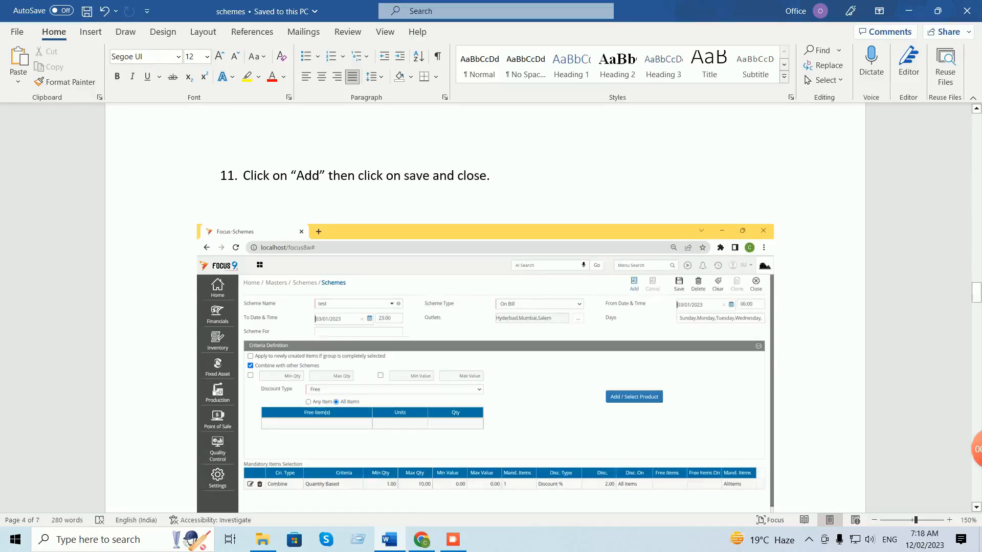
{"action": "scroll", "coordinate": [485, 307], "scroll_direction": "down", "scroll_amount": 1}
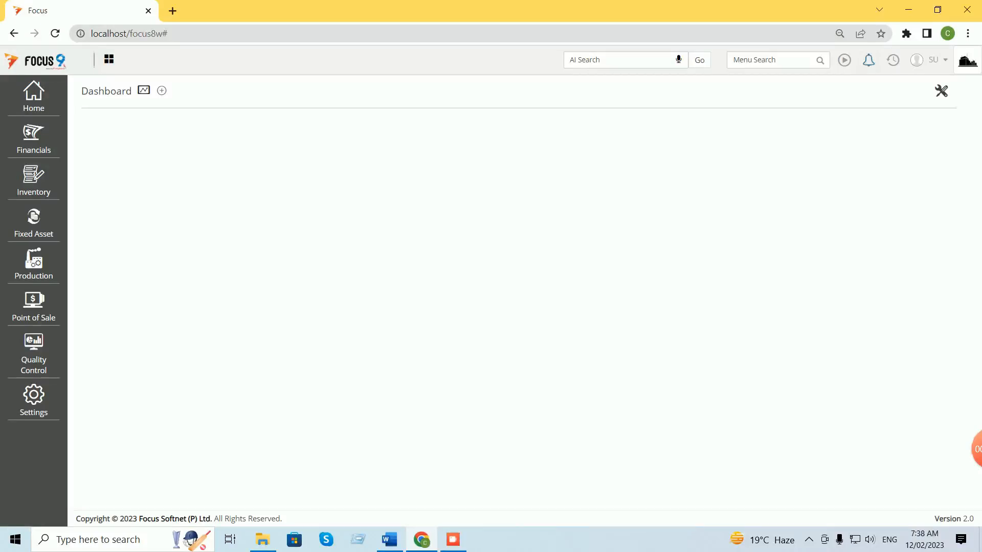
Reopen the Schemes master form via Home > Masters > Schemes > Schemes.
{"action": "left_click", "coordinate": [767, 60]}
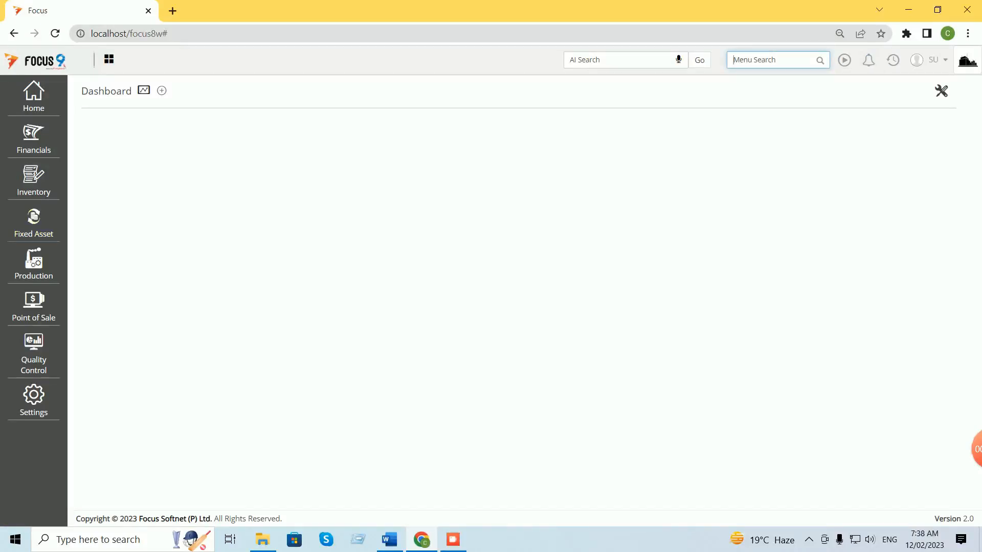
{"action": "left_click", "coordinate": [34, 96]}
{"action": "left_click", "coordinate": [93, 115]}
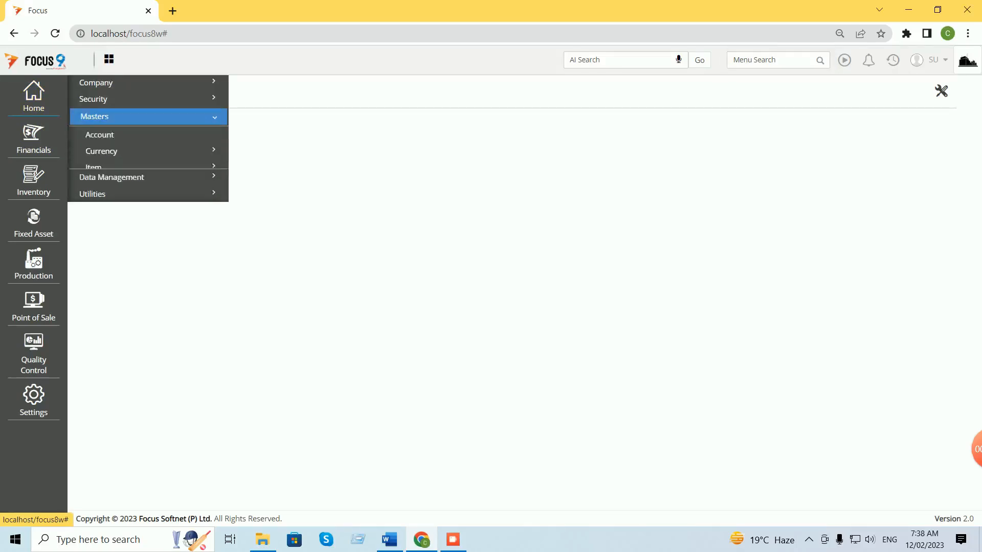
{"action": "left_click", "coordinate": [101, 184]}
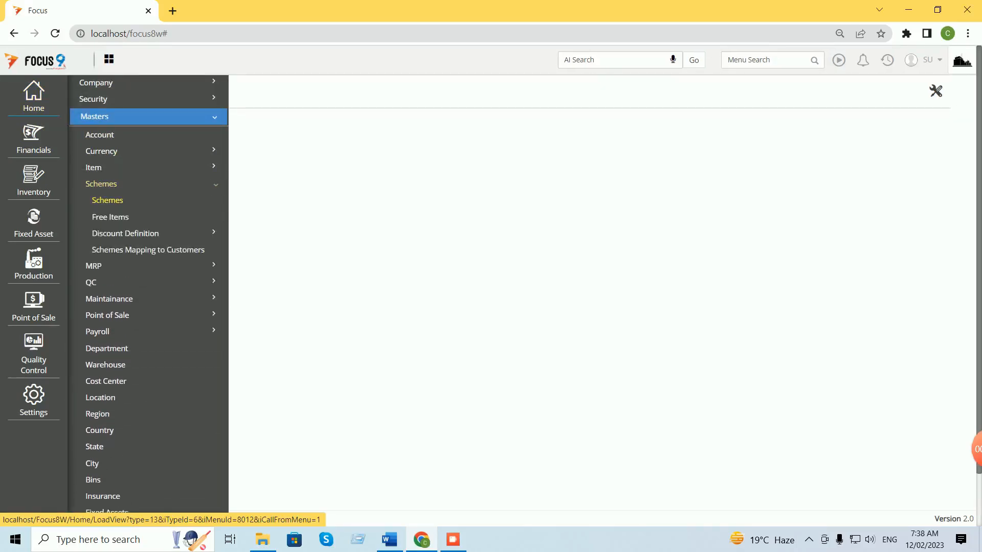
{"action": "left_click", "coordinate": [105, 200]}
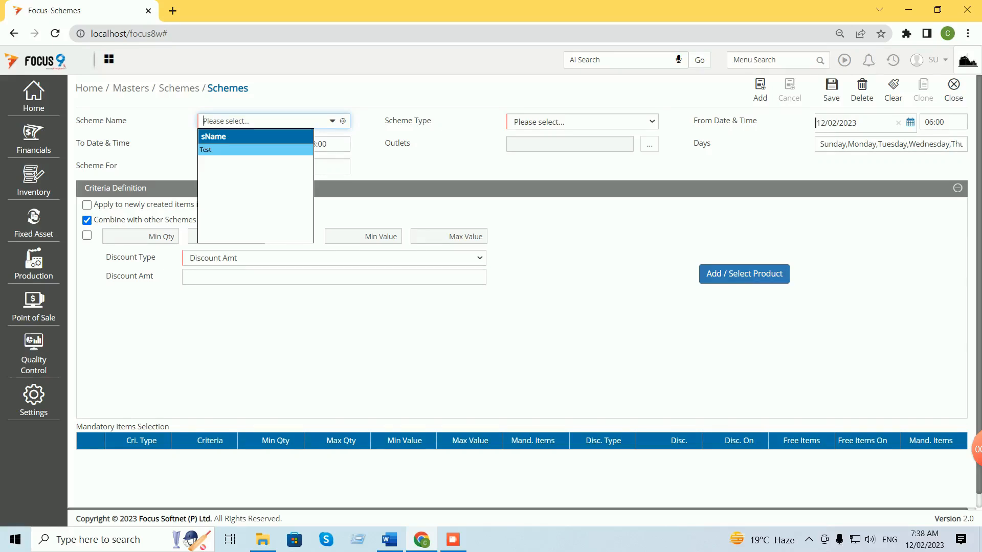
Start a new scheme named 'demo' and open its Scheme Type choices.
{"action": "type", "text": "demo"}
{"action": "key", "text": "Tab"}
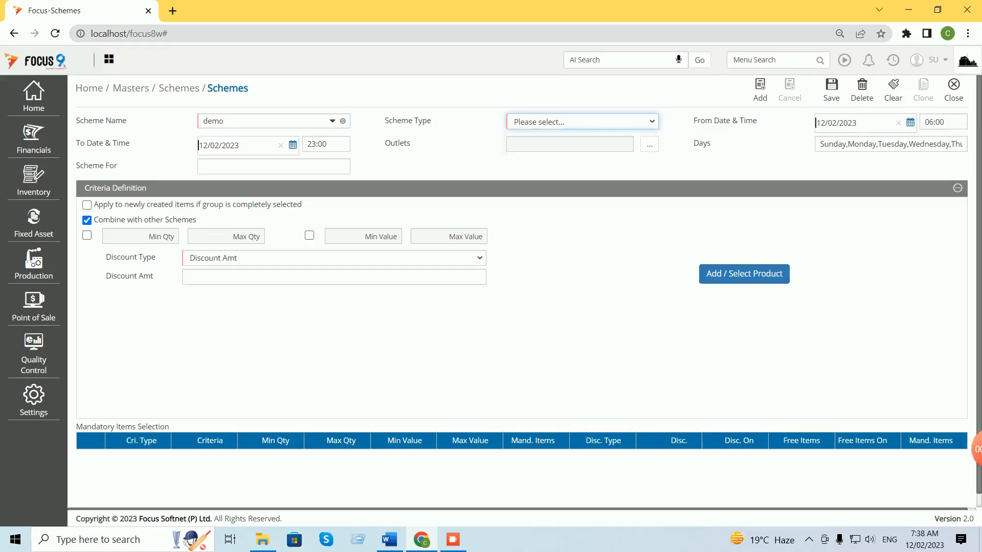
{"action": "key", "text": "alt+Down"}
{"action": "key", "text": "Down"}
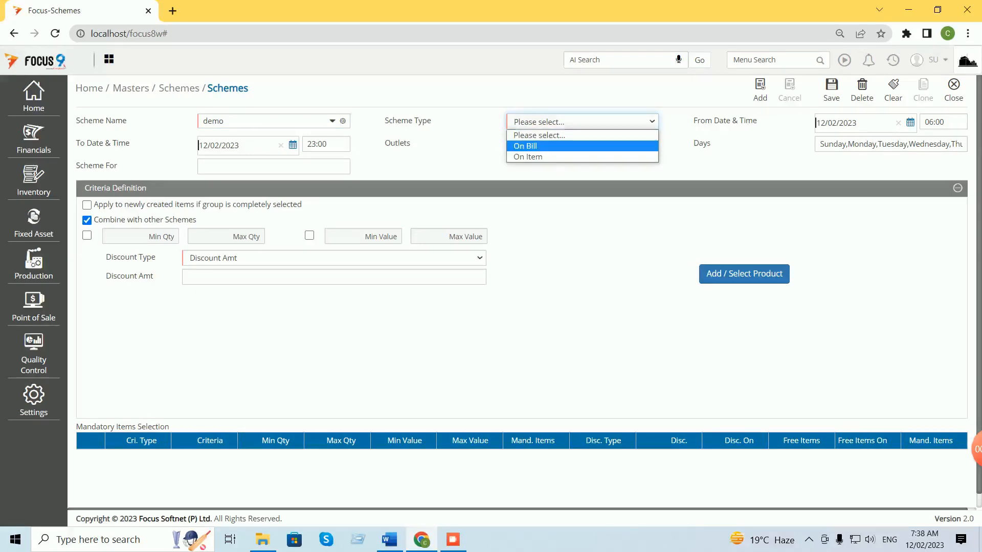
Make the demo scheme On Bill with an end date of 28/02/2023.
{"action": "key", "text": "Return"}
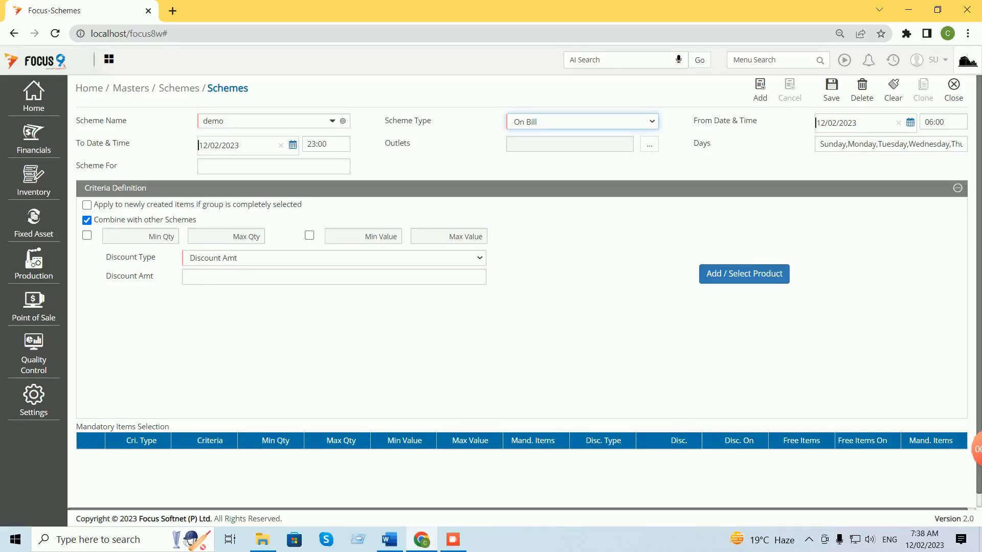
{"action": "left_click", "coordinate": [293, 145]}
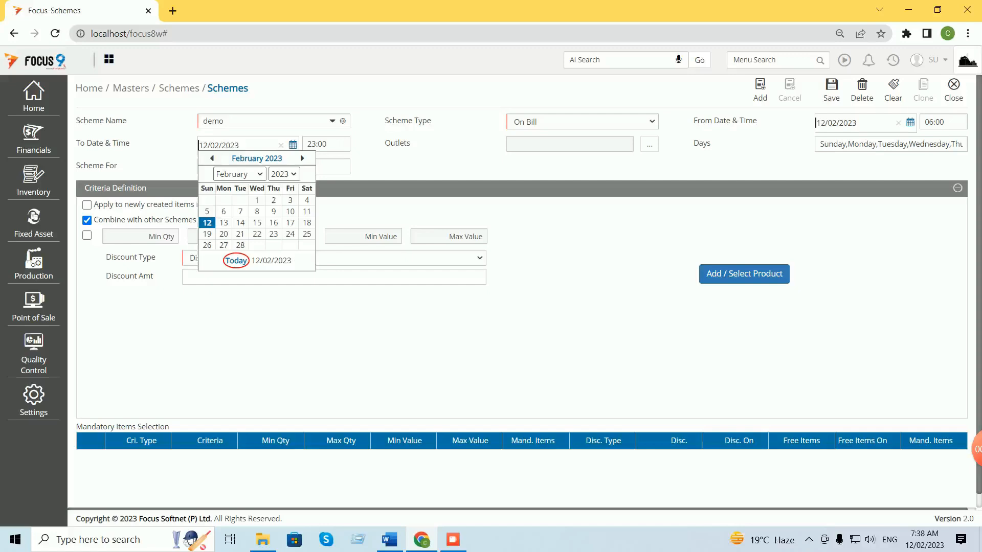
{"action": "left_click", "coordinate": [241, 245]}
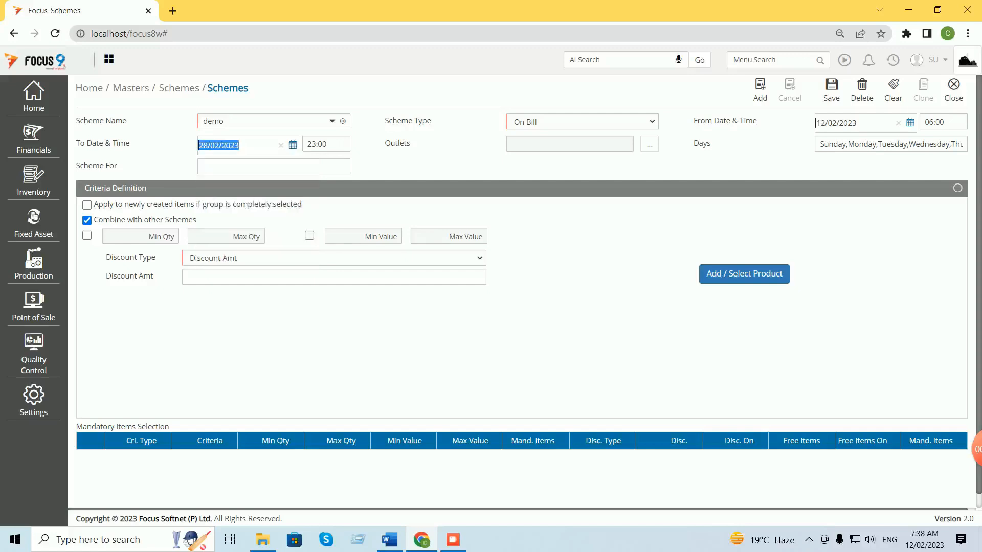
Apply the scheme to the Hyderabad outlet, keeping every weekday selected.
{"action": "left_click", "coordinate": [650, 145]}
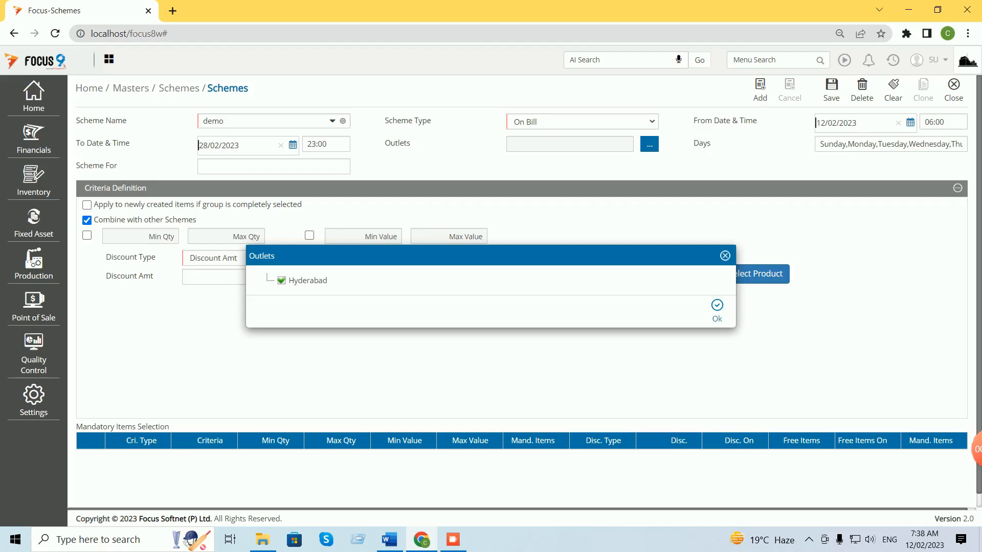
{"action": "left_click", "coordinate": [717, 310]}
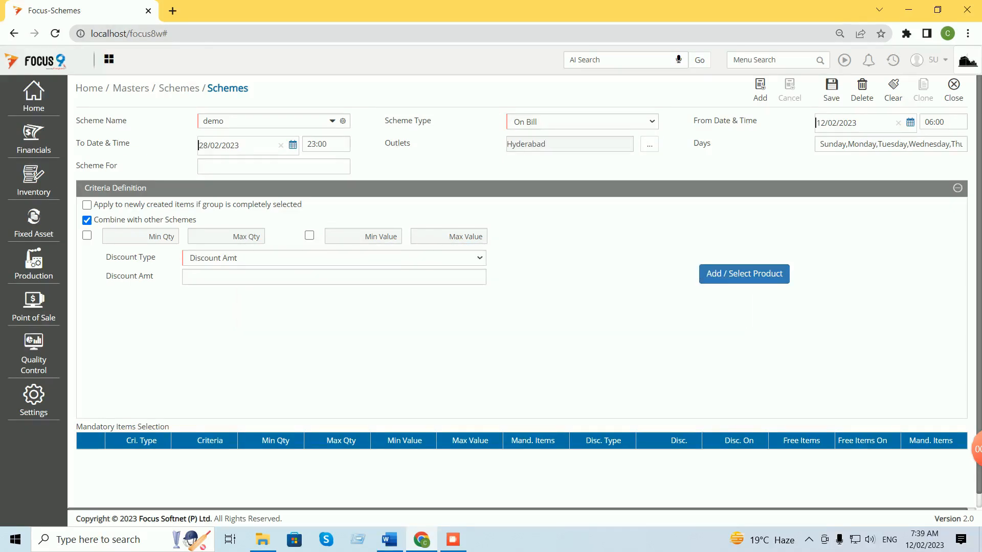
{"action": "left_click", "coordinate": [891, 144]}
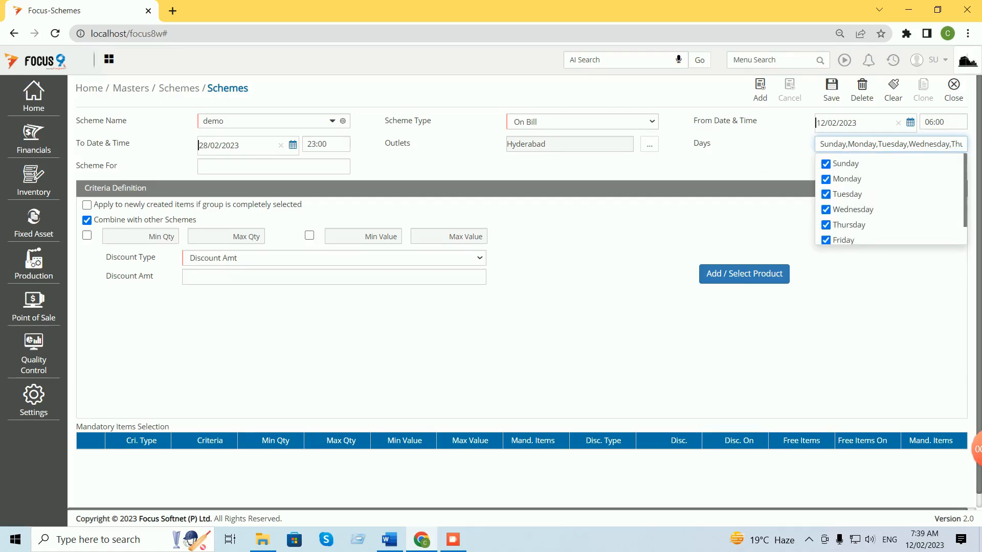
{"action": "scroll", "coordinate": [954, 145], "scroll_direction": "down", "scroll_amount": 1}
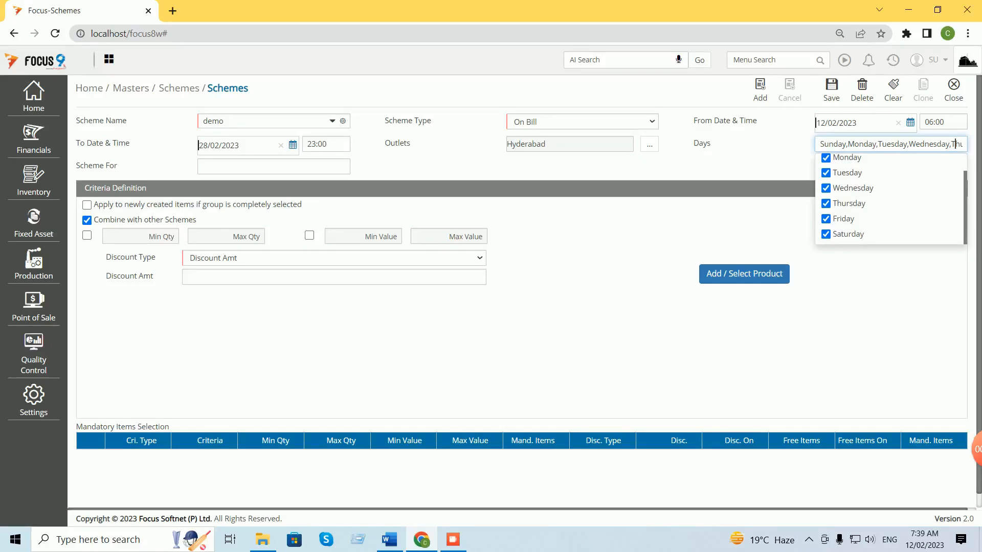
{"action": "scroll", "coordinate": [954, 144], "scroll_direction": "up", "scroll_amount": 1}
{"action": "left_click", "coordinate": [826, 179]}
{"action": "left_click", "coordinate": [825, 179]}
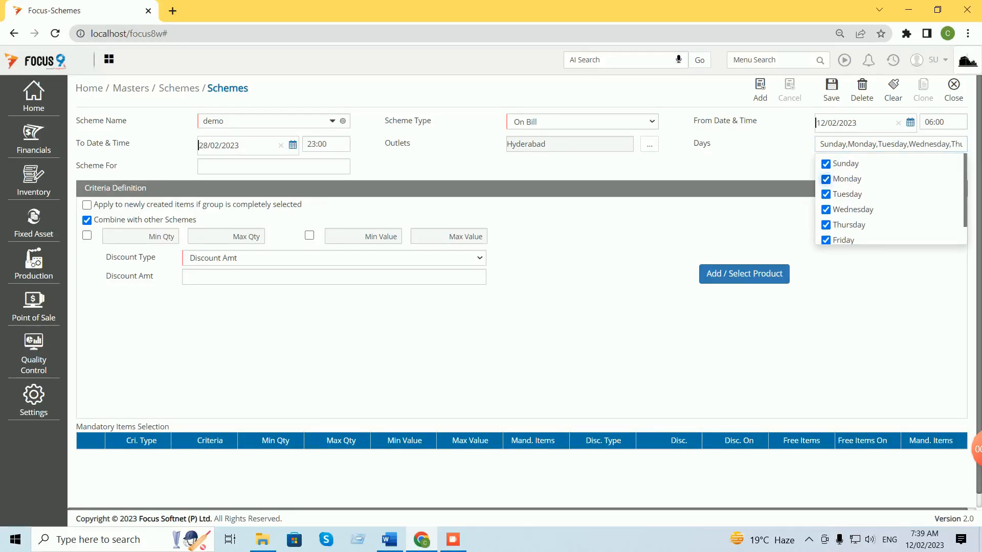
{"action": "left_click", "coordinate": [756, 220]}
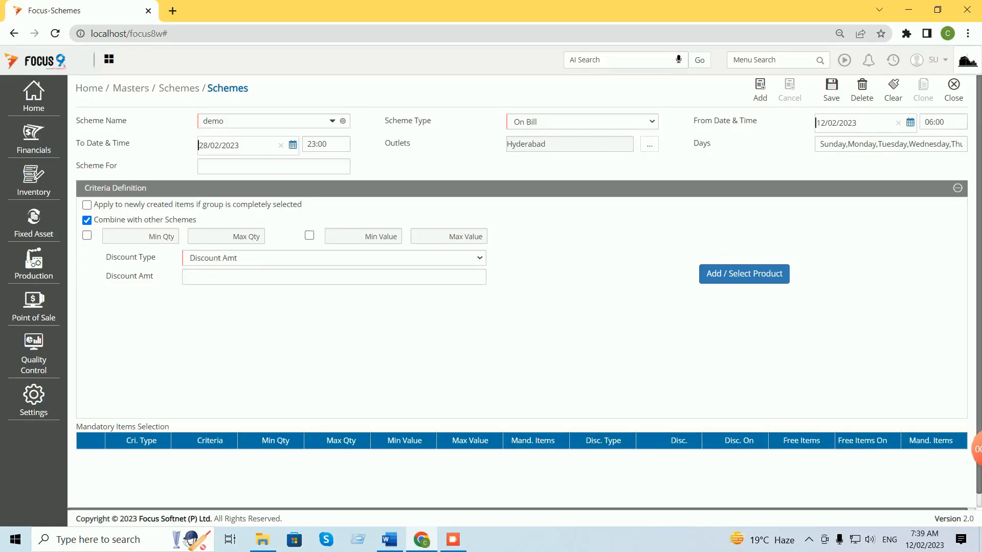
Enable the quantity range criterion with Min Qty 5 and Max Qty 5000.
{"action": "left_click", "coordinate": [87, 235]}
{"action": "double_click", "coordinate": [167, 236]}
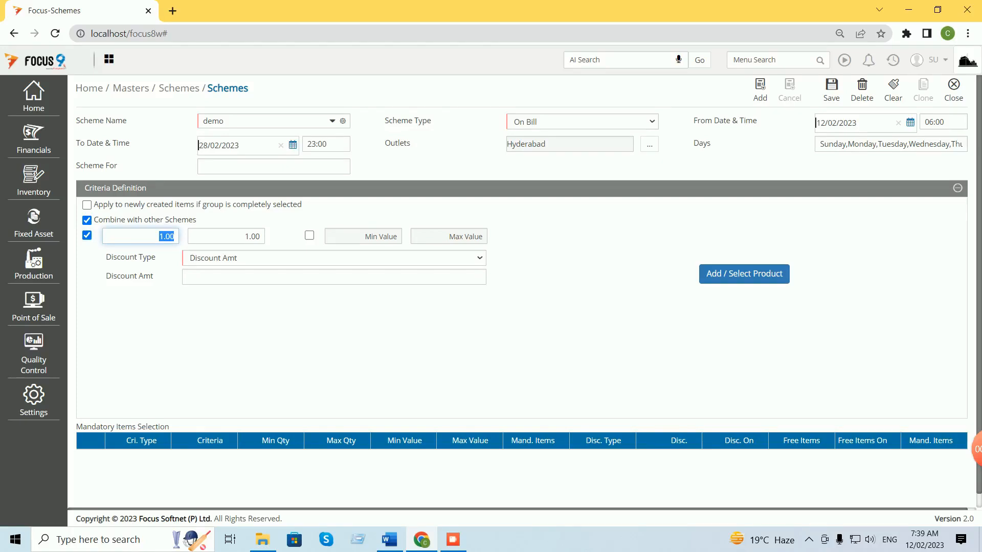
{"action": "type", "text": "5"}
{"action": "key", "text": "Tab"}
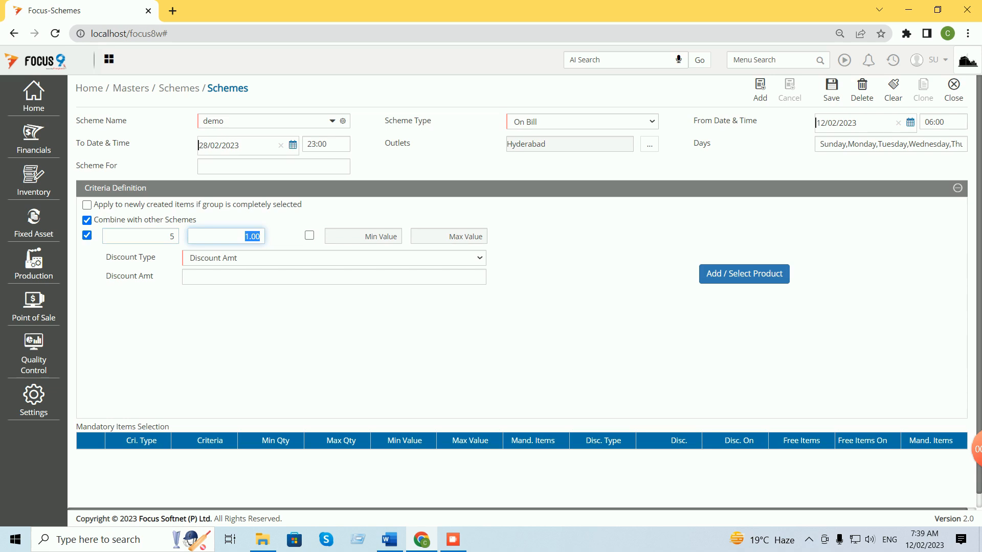
{"action": "type", "text": "5000"}
{"action": "key", "text": "Tab"}
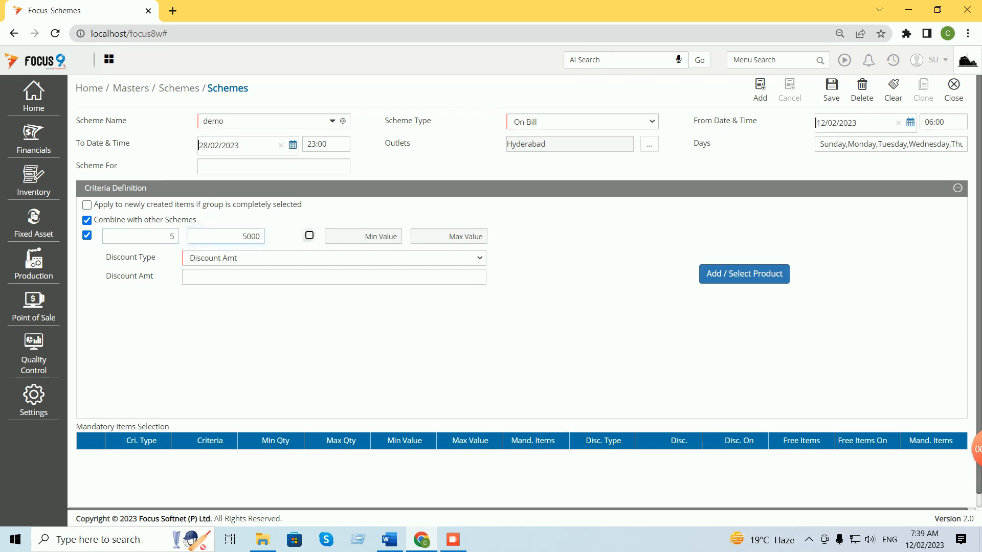
Set the scheme's Discount Type to Discount %.
{"action": "left_click", "coordinate": [334, 258]}
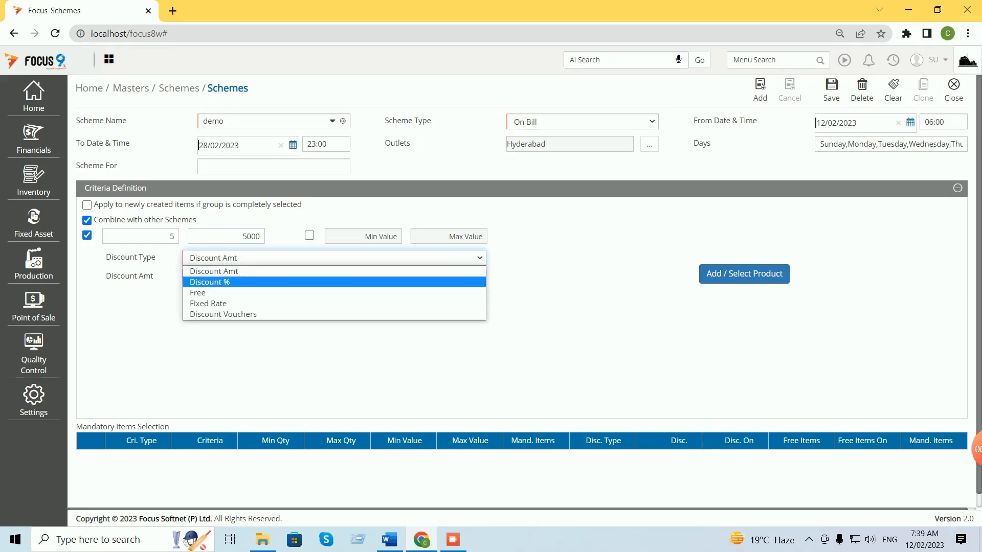
{"action": "left_click", "coordinate": [334, 282]}
{"action": "left_click", "coordinate": [334, 258]}
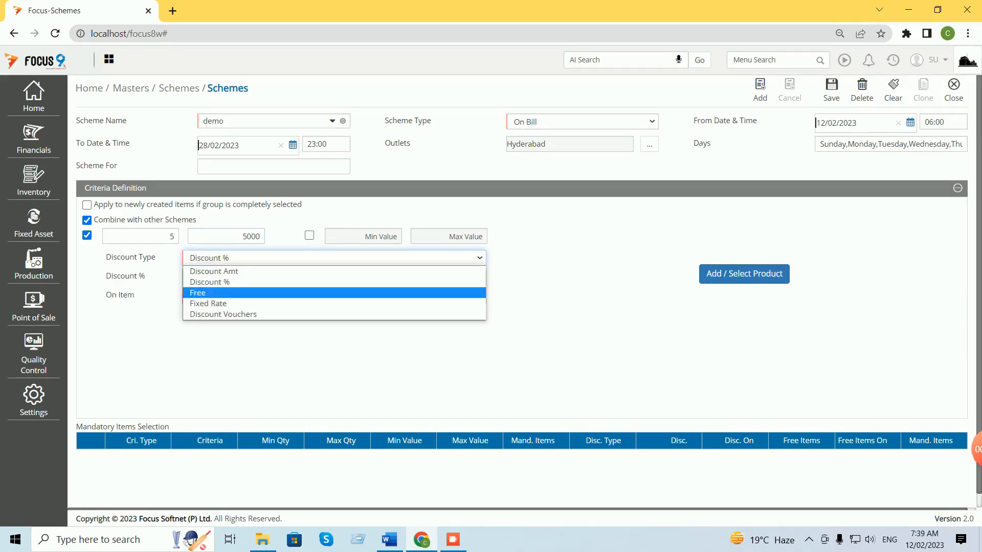
{"action": "key", "text": "Return"}
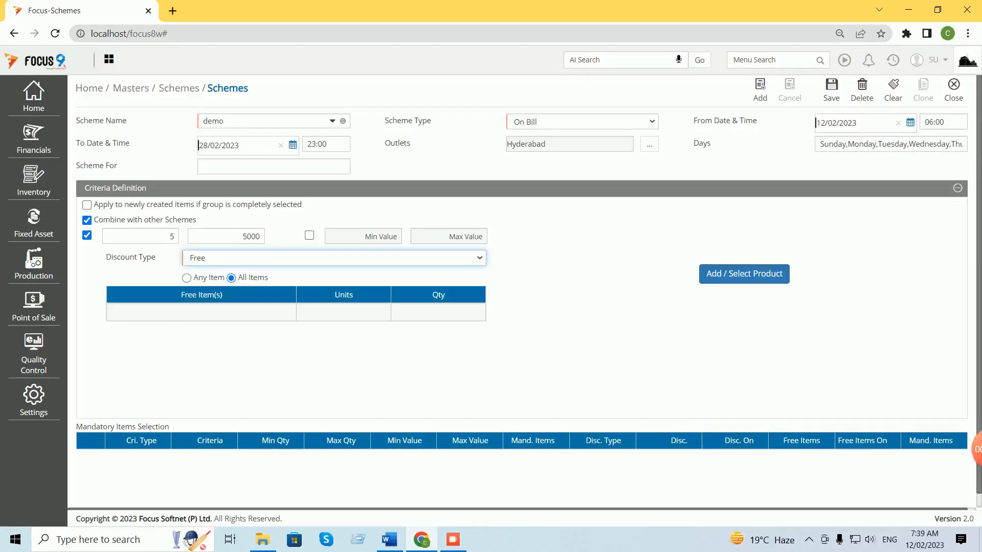
{"action": "left_click", "coordinate": [201, 312]}
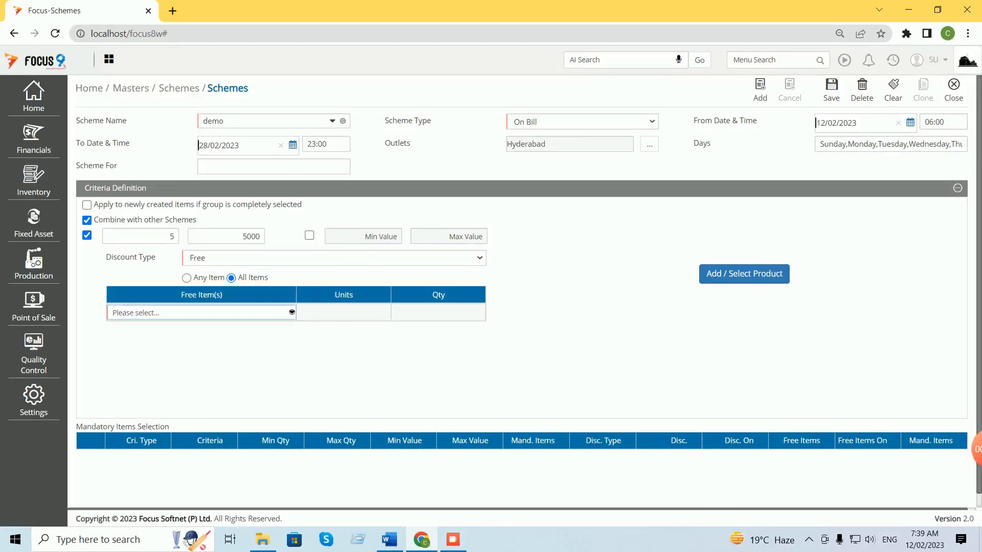
{"action": "left_click", "coordinate": [334, 258]}
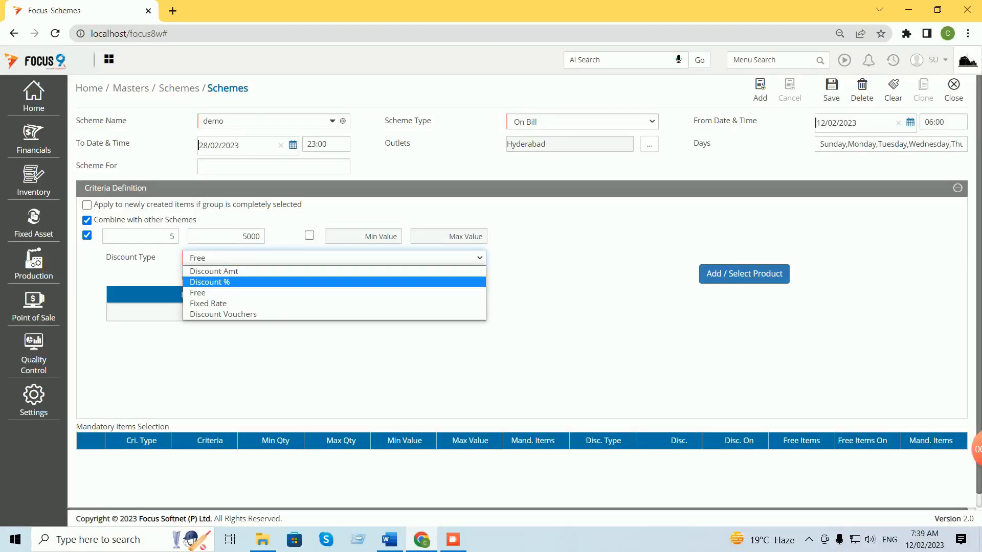
{"action": "key", "text": "Return"}
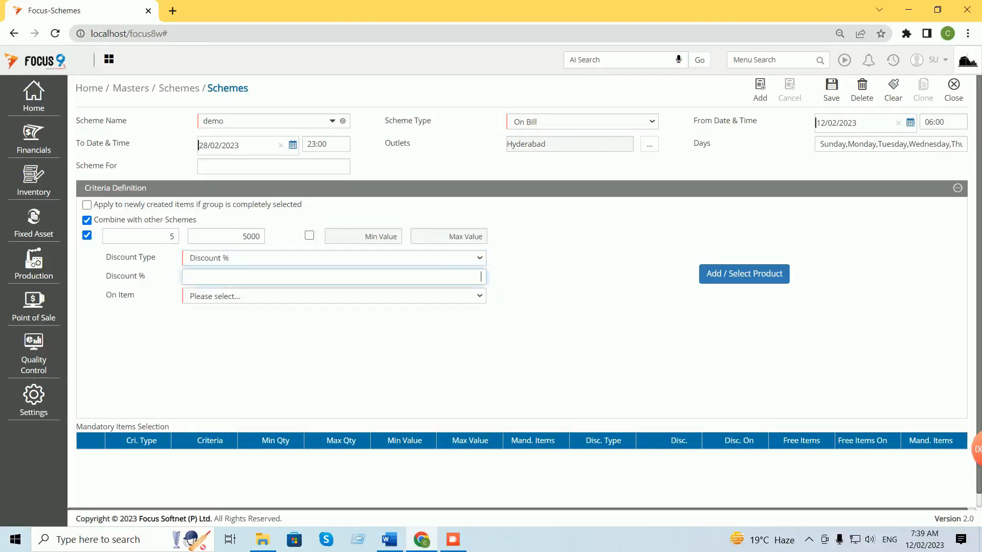
Enter a 10 percent discount applied On Item to All Items.
{"action": "type", "text": "10"}
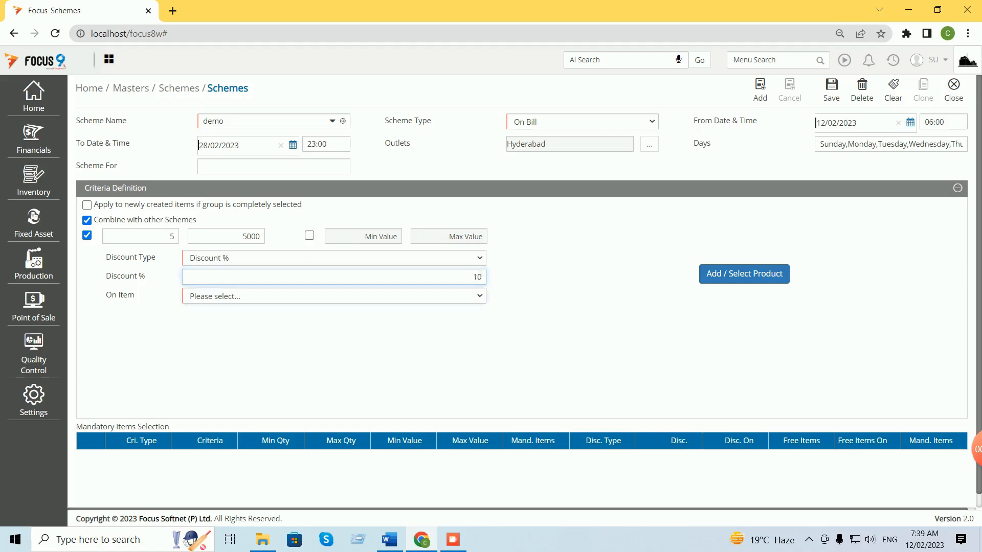
{"action": "key", "text": "Tab"}
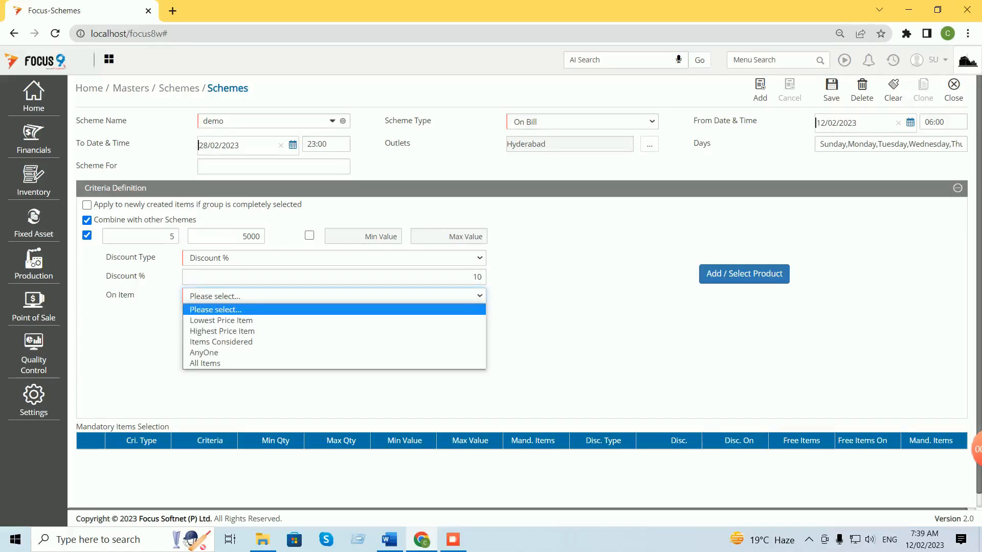
{"action": "key", "text": "Down"}
{"action": "key", "text": "Down"}
{"action": "key", "text": "Down"}
{"action": "key", "text": "Down"}
{"action": "key", "text": "Down"}
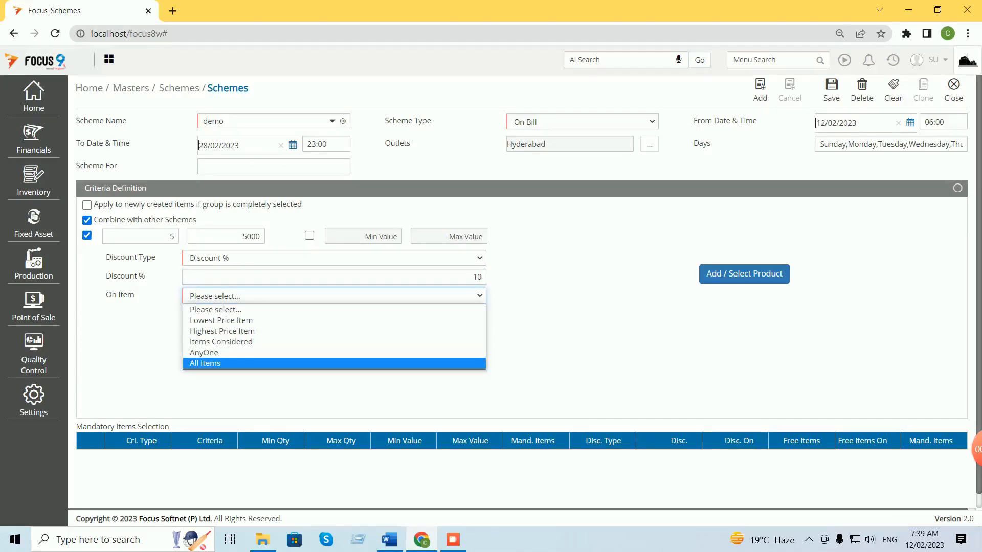
{"action": "key", "text": "Up"}
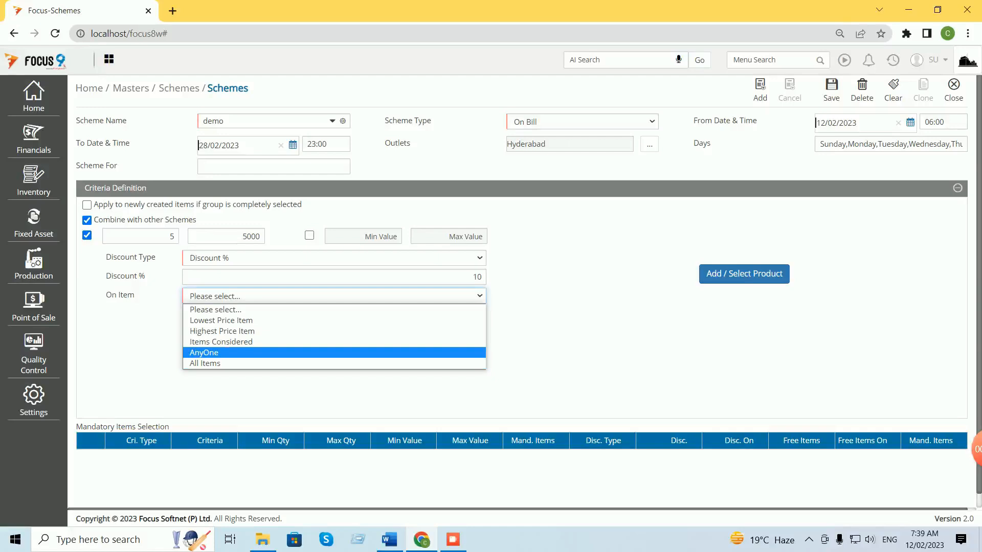
{"action": "key", "text": "Down"}
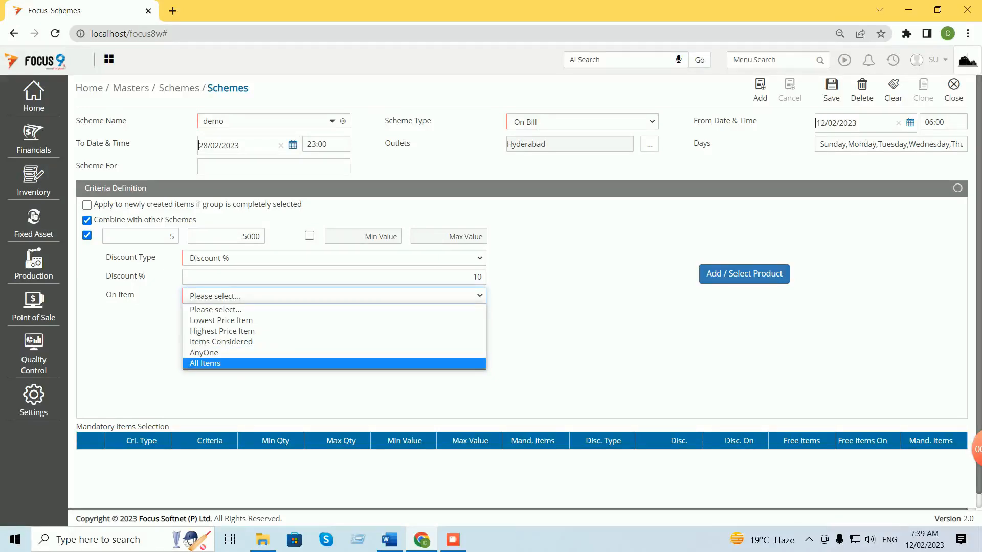
{"action": "key", "text": "Return"}
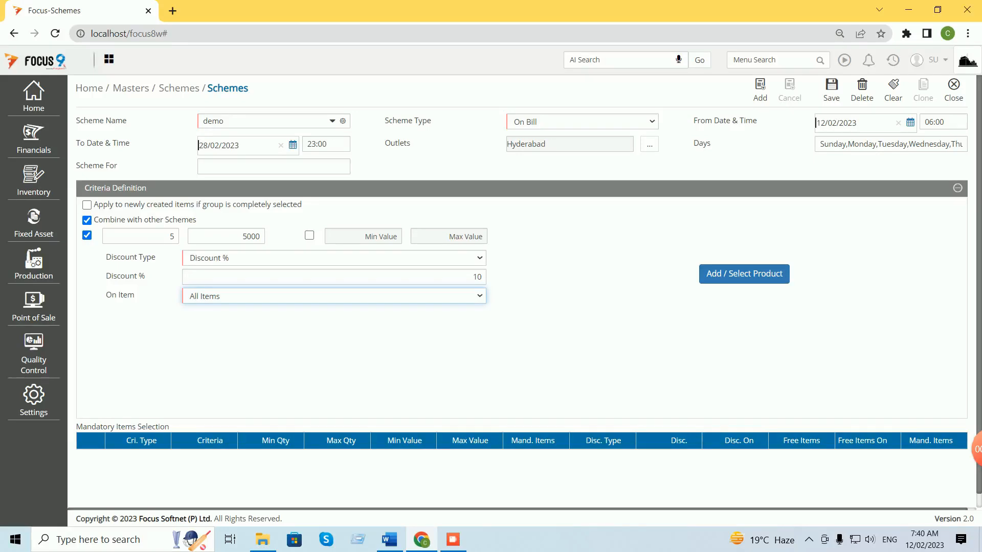
Add products B -- 02 and A -- 01 to the demo scheme and try saving.
{"action": "left_click", "coordinate": [744, 274]}
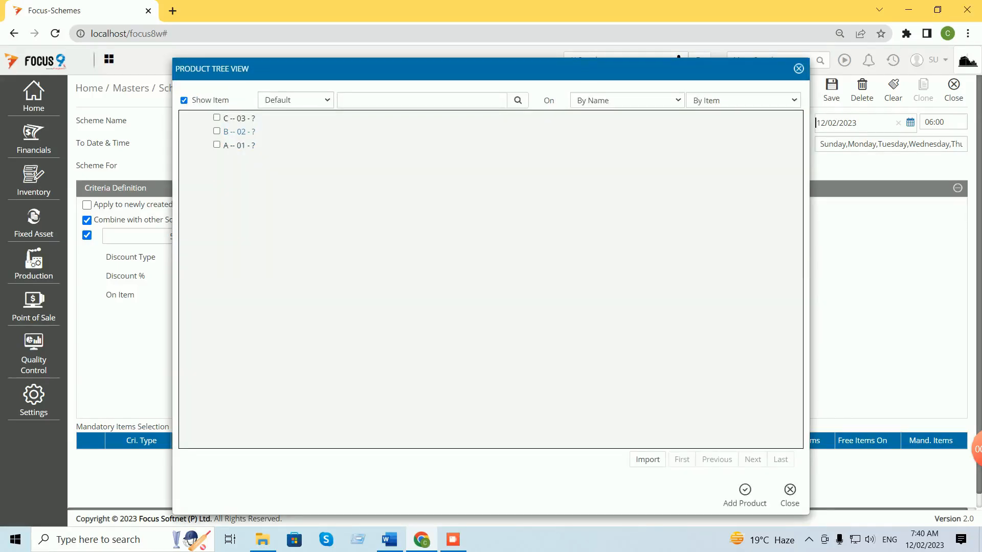
{"action": "left_click", "coordinate": [216, 132]}
{"action": "left_click", "coordinate": [216, 145]}
{"action": "left_click", "coordinate": [745, 491]}
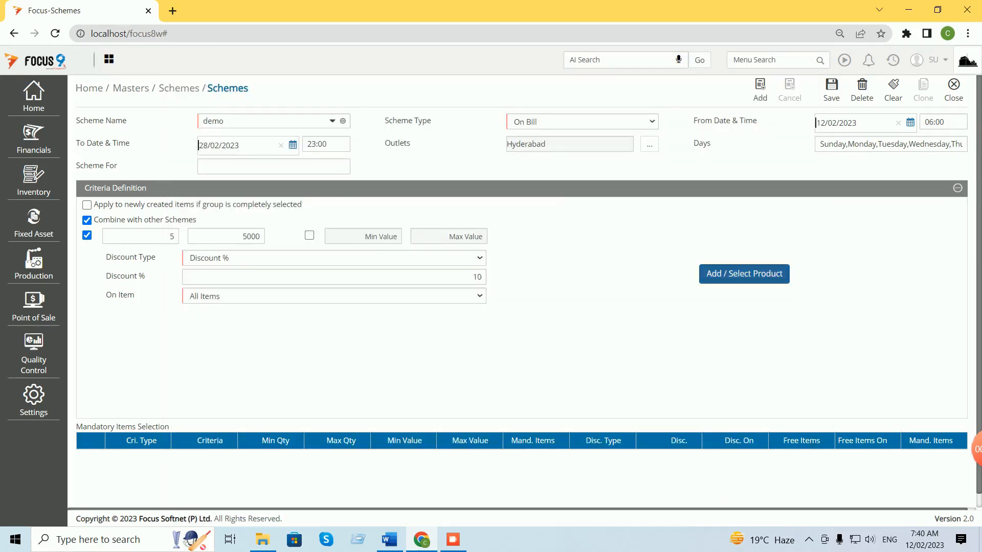
{"action": "left_click", "coordinate": [831, 86]}
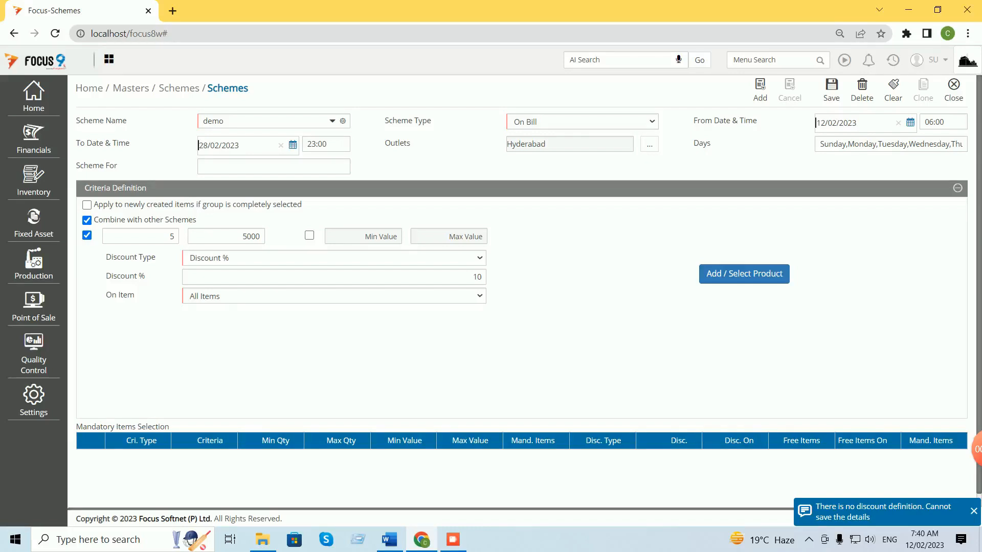
Set Scheme For to Purchase Scheme.
{"action": "left_click", "coordinate": [274, 166]}
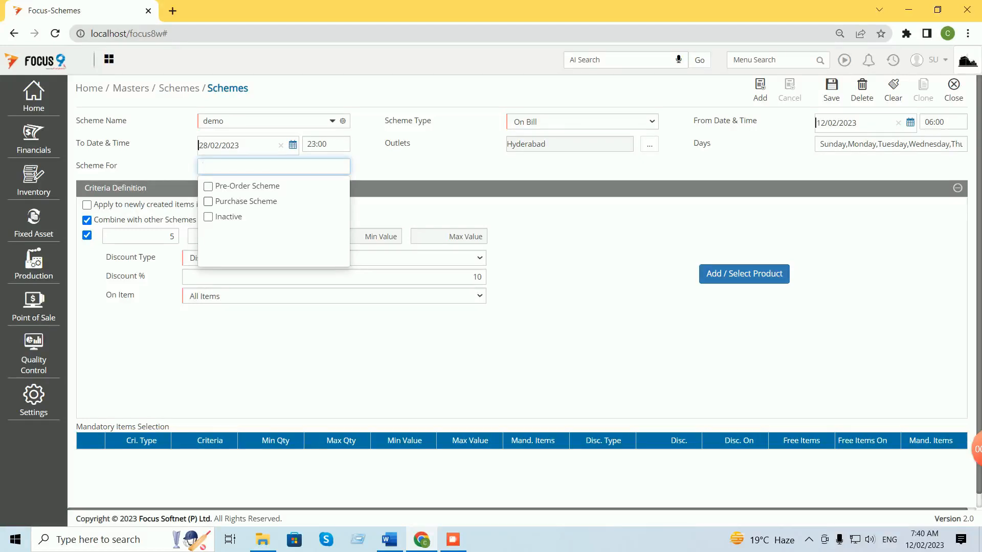
{"action": "left_click", "coordinate": [208, 202]}
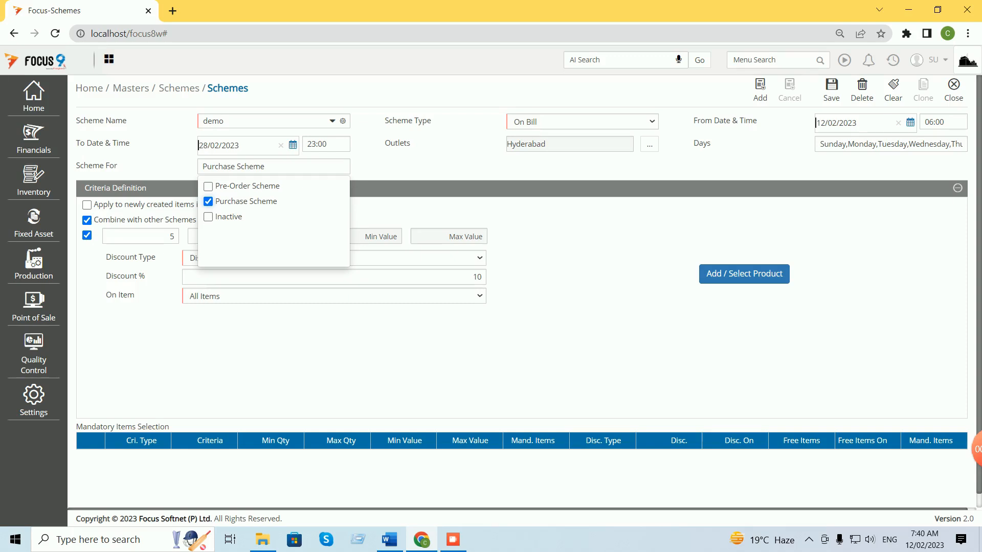
{"action": "left_click", "coordinate": [744, 274]}
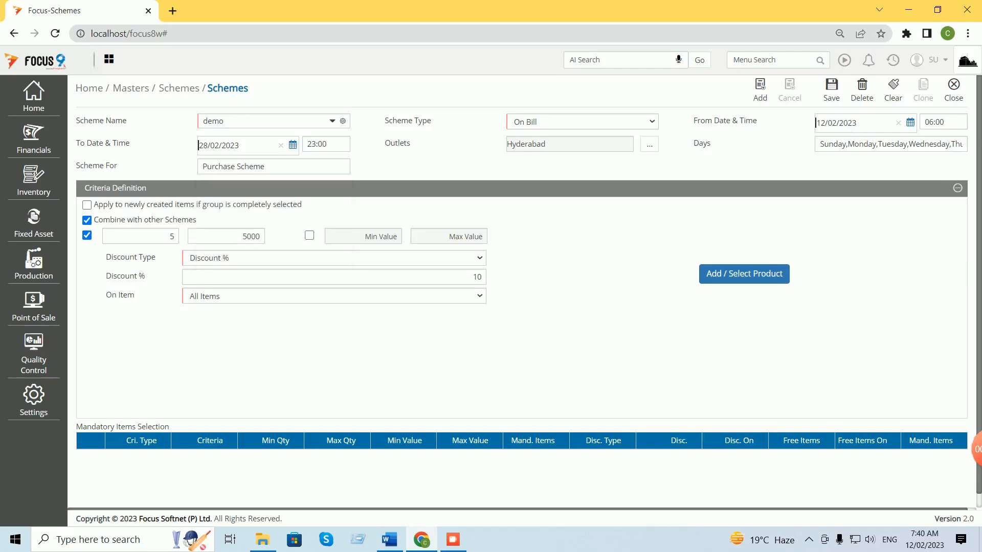
Add the 10% quantity-based criteria row and save the demo scheme, confirming Yes.
{"action": "left_click", "coordinate": [744, 275]}
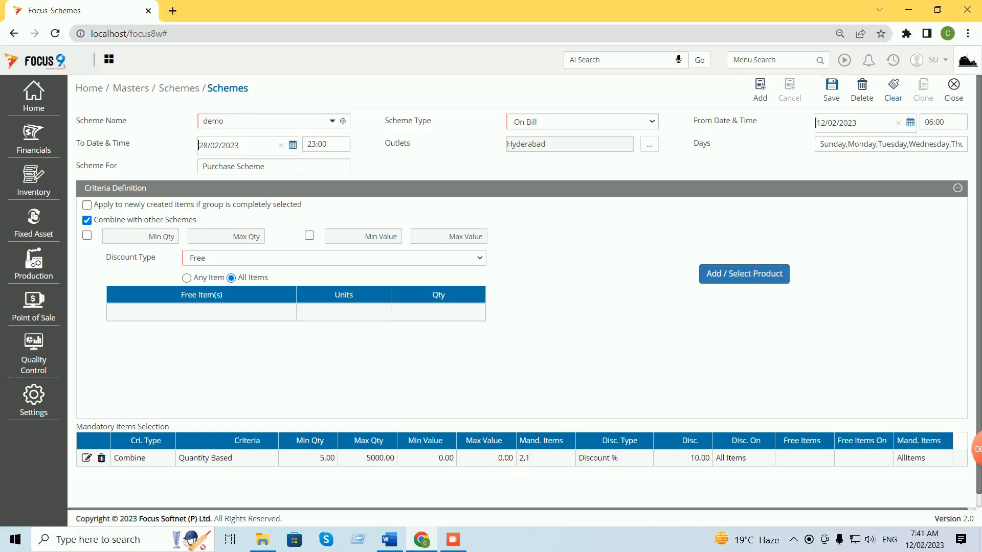
{"action": "left_click", "coordinate": [831, 89]}
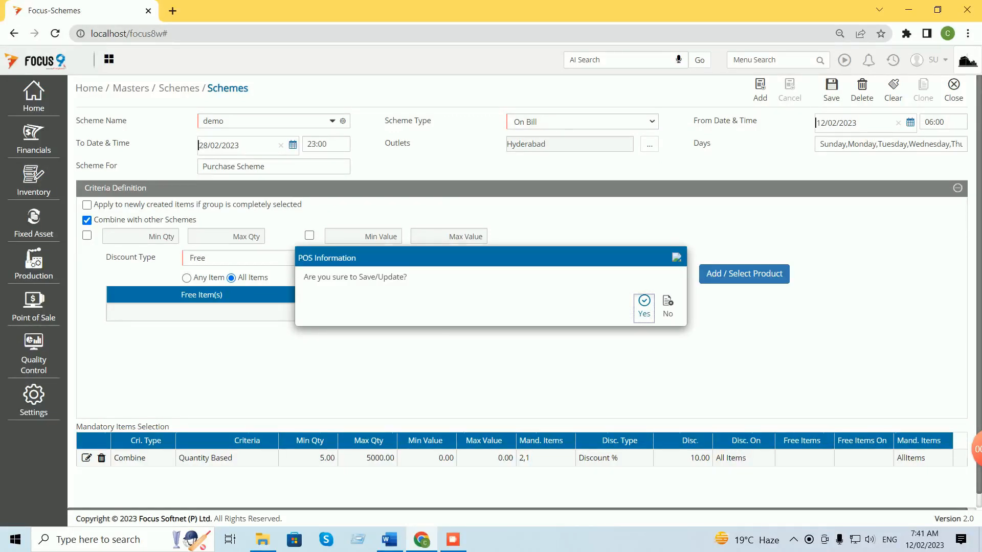
{"action": "key", "text": "Return"}
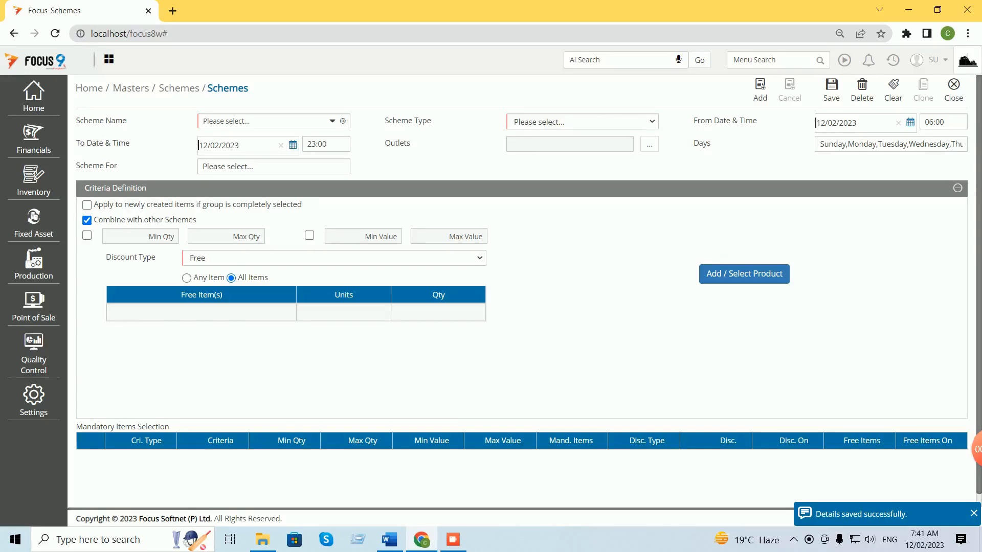
{"action": "left_click", "coordinate": [332, 121]}
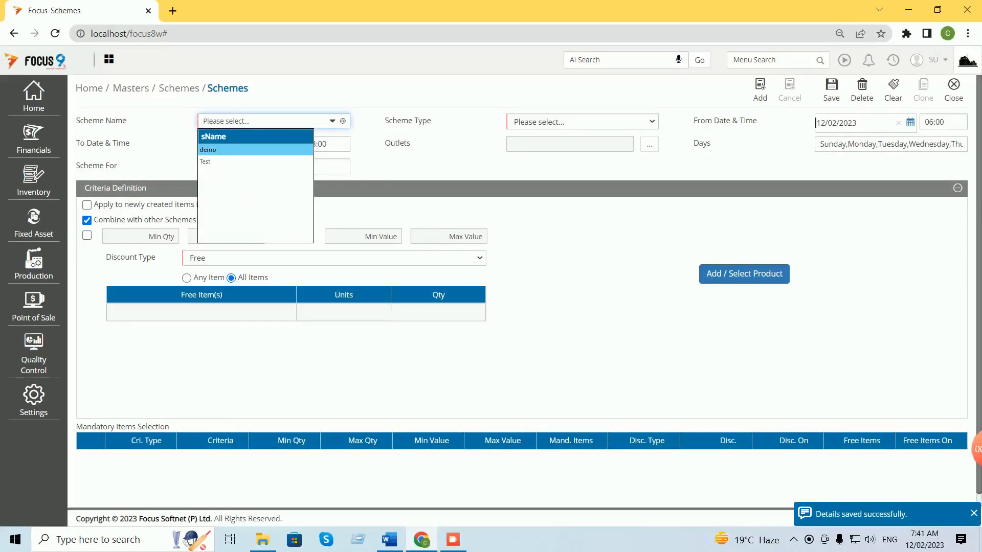
Load the Test scheme, switch Scheme For from Purchase Scheme to Inactive, and save it.
{"action": "left_click", "coordinate": [205, 161]}
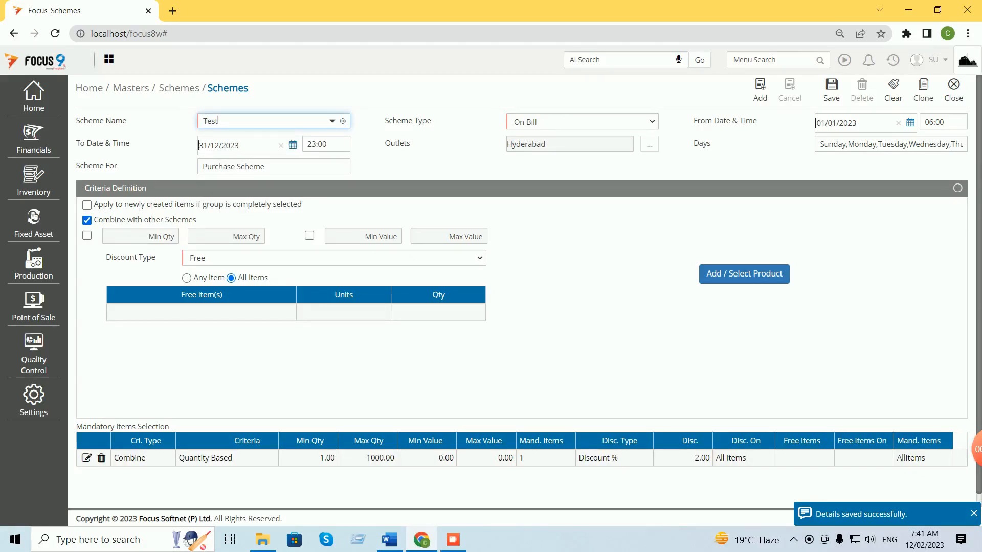
{"action": "left_click", "coordinate": [274, 166]}
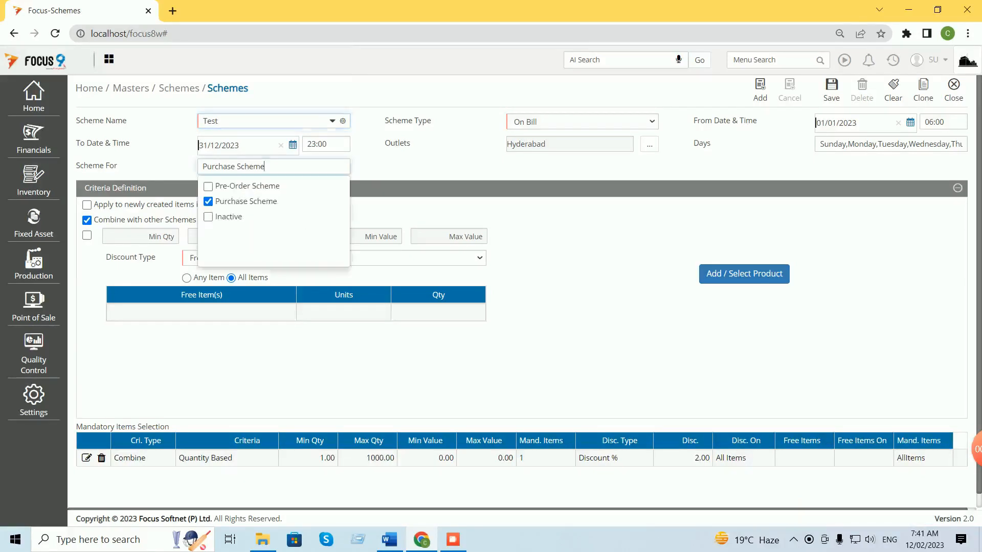
{"action": "left_click", "coordinate": [208, 202]}
{"action": "left_click", "coordinate": [209, 217]}
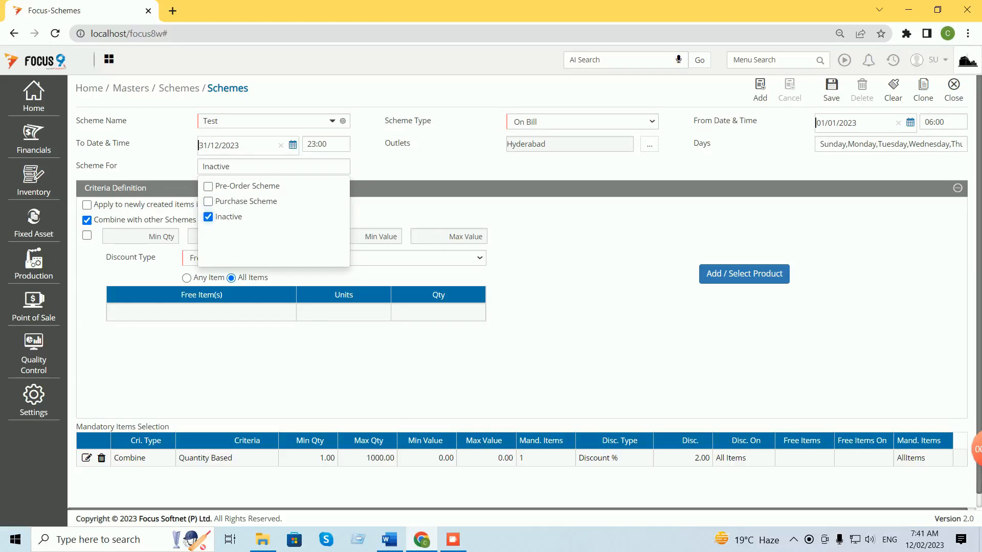
{"action": "left_click", "coordinate": [831, 89]}
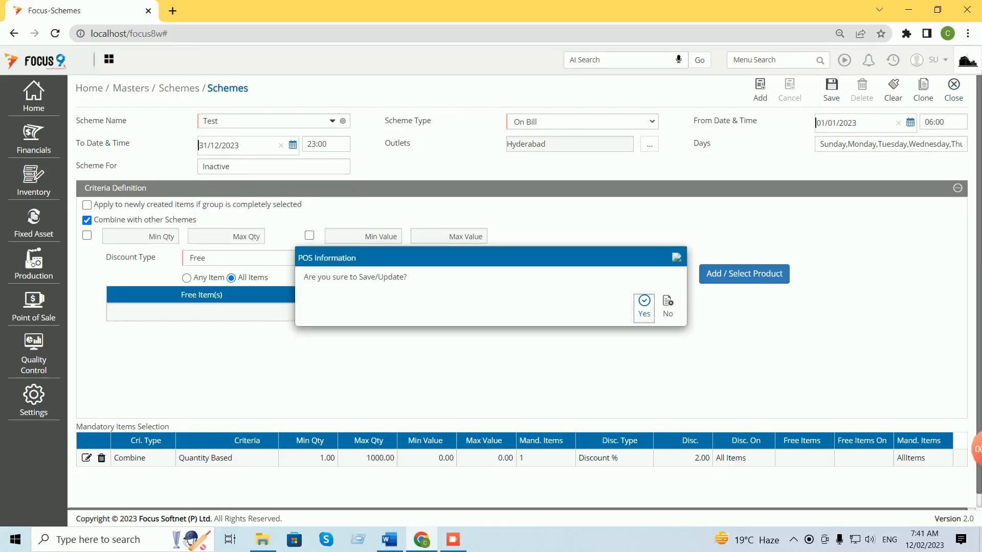
{"action": "left_click", "coordinate": [643, 307]}
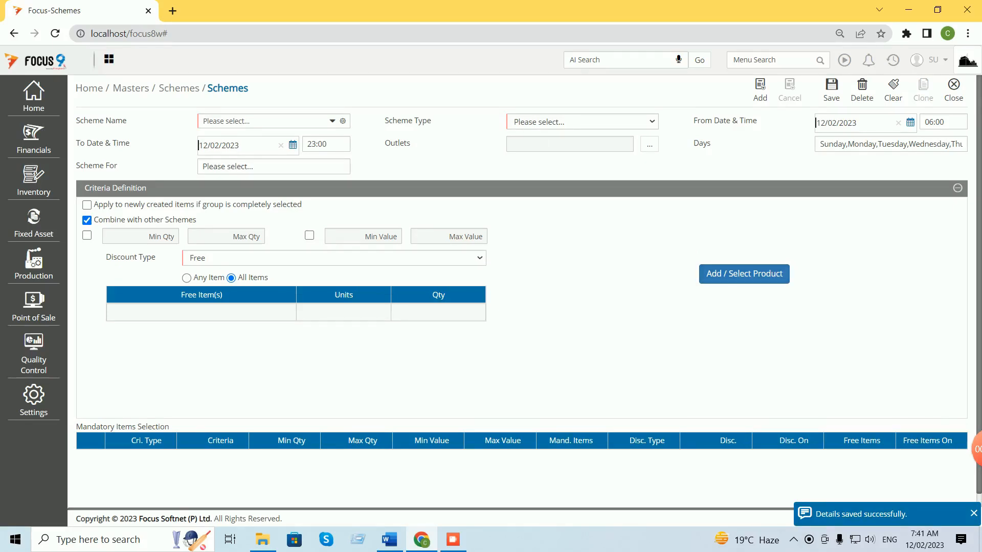
Close the Schemes screen and scroll the Word guide down to step 16.
{"action": "left_click", "coordinate": [954, 89]}
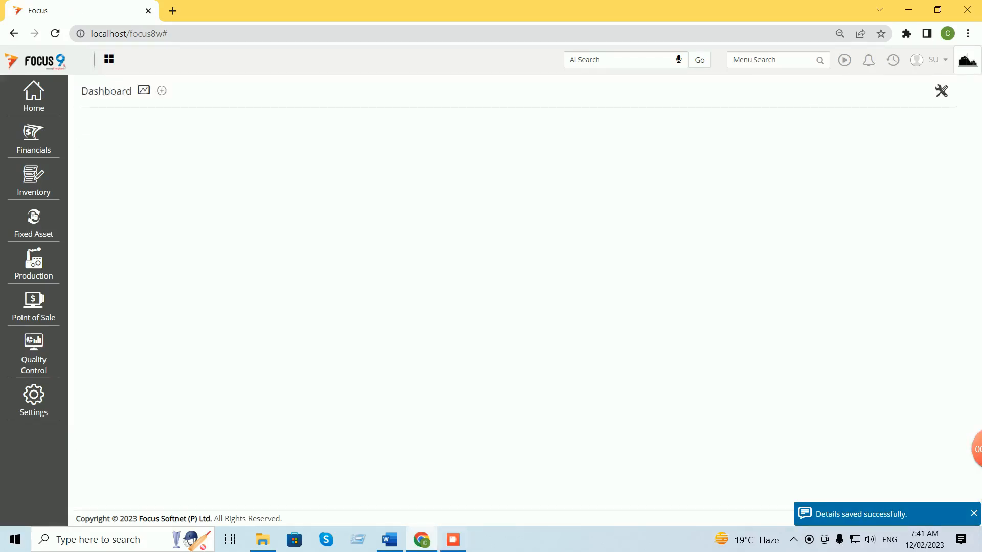
{"action": "left_click", "coordinate": [389, 540]}
{"action": "scroll", "coordinate": [486, 308], "scroll_direction": "down", "scroll_amount": 5}
{"action": "scroll", "coordinate": [486, 308], "scroll_direction": "down", "scroll_amount": 6}
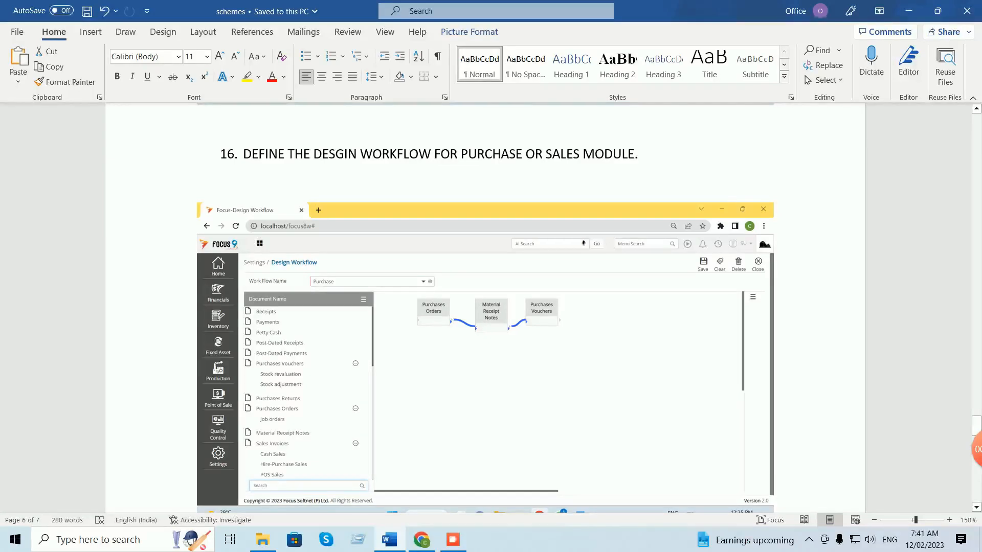
{"action": "scroll", "coordinate": [485, 307], "scroll_direction": "down", "scroll_amount": 10}
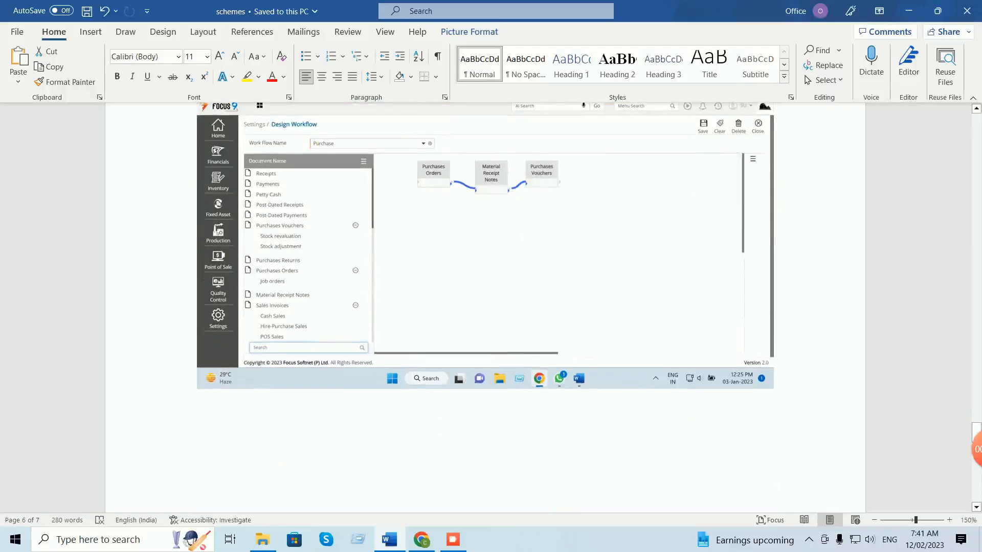
{"action": "scroll", "coordinate": [485, 307], "scroll_direction": "down", "scroll_amount": 4}
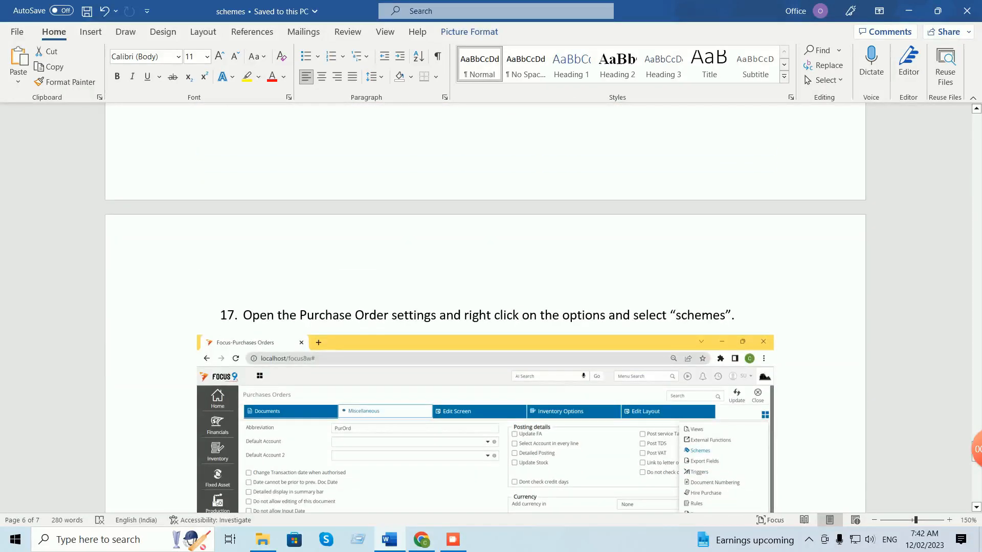
{"action": "scroll", "coordinate": [485, 307], "scroll_direction": "down", "scroll_amount": 4}
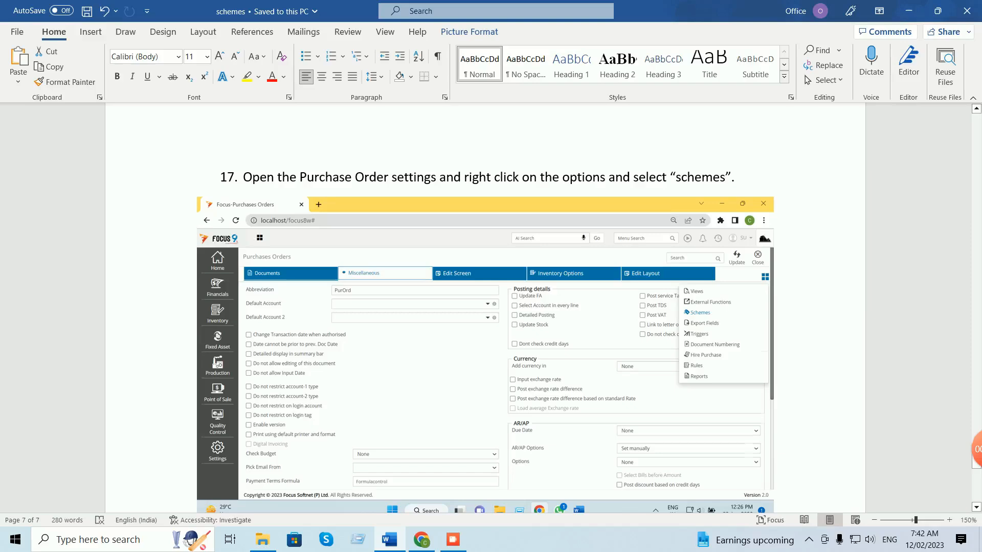
{"action": "scroll", "coordinate": [491, 306], "scroll_direction": "down", "scroll_amount": 8}
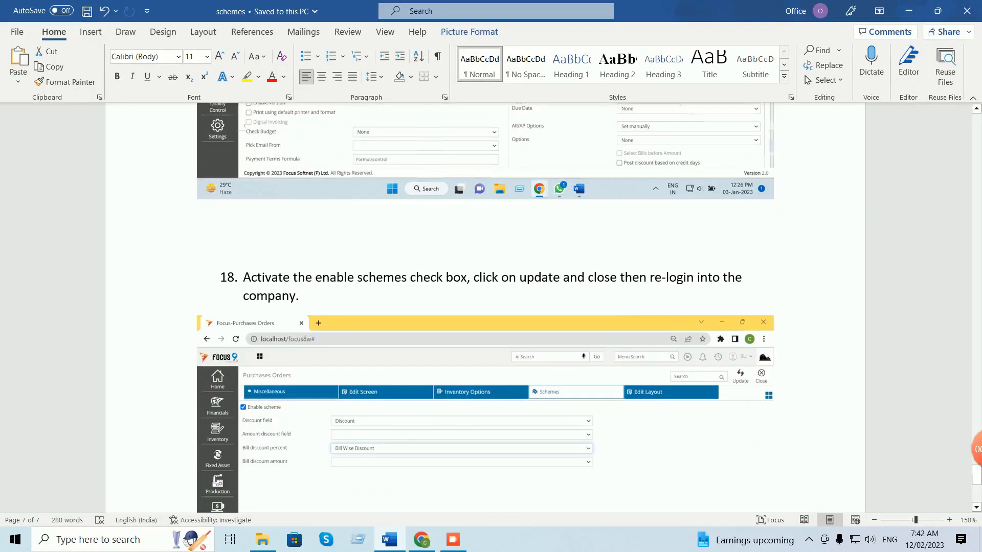
{"action": "scroll", "coordinate": [491, 307], "scroll_direction": "down", "scroll_amount": 2}
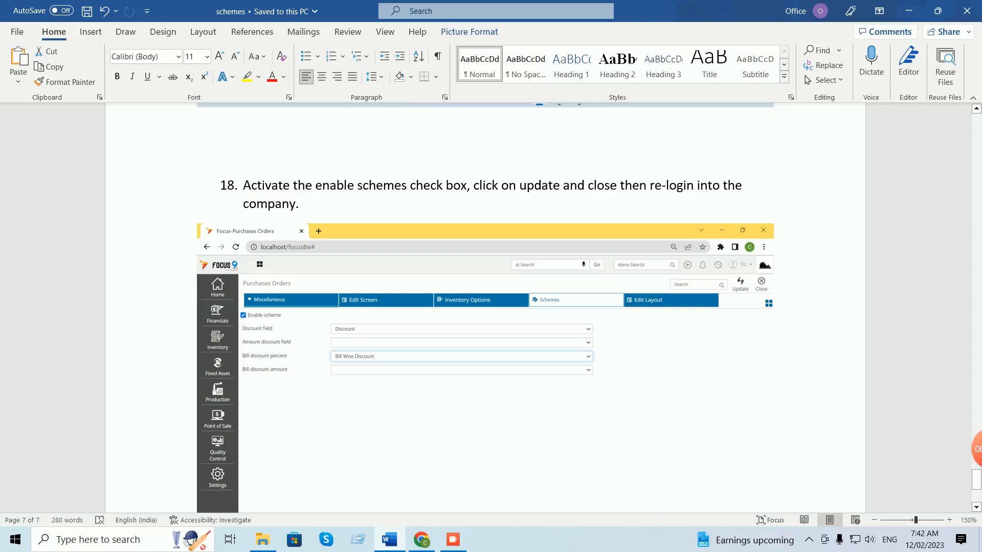
{"action": "scroll", "coordinate": [491, 306], "scroll_direction": "down", "scroll_amount": 2}
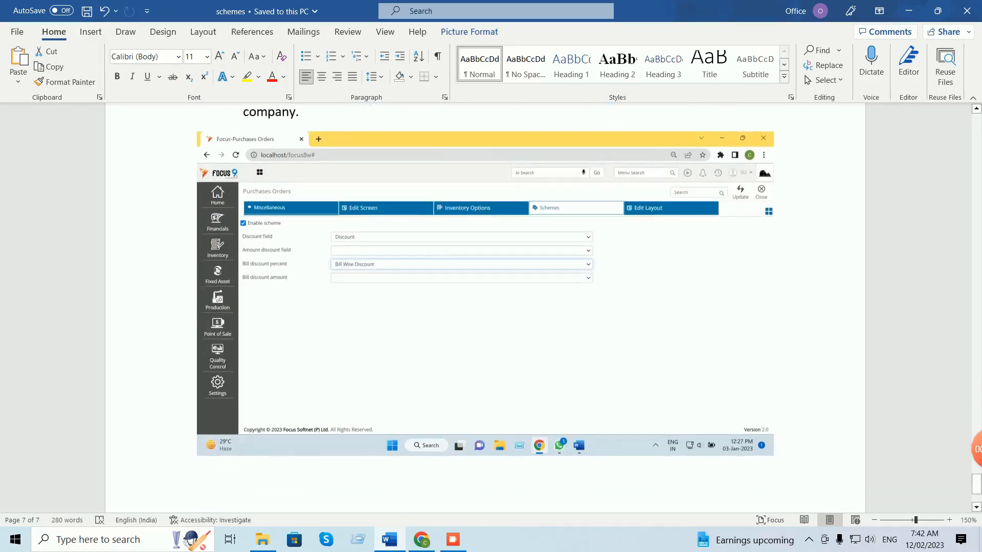
{"action": "scroll", "coordinate": [491, 307], "scroll_direction": "down", "scroll_amount": 3}
{"action": "scroll", "coordinate": [491, 307], "scroll_direction": "up", "scroll_amount": 5}
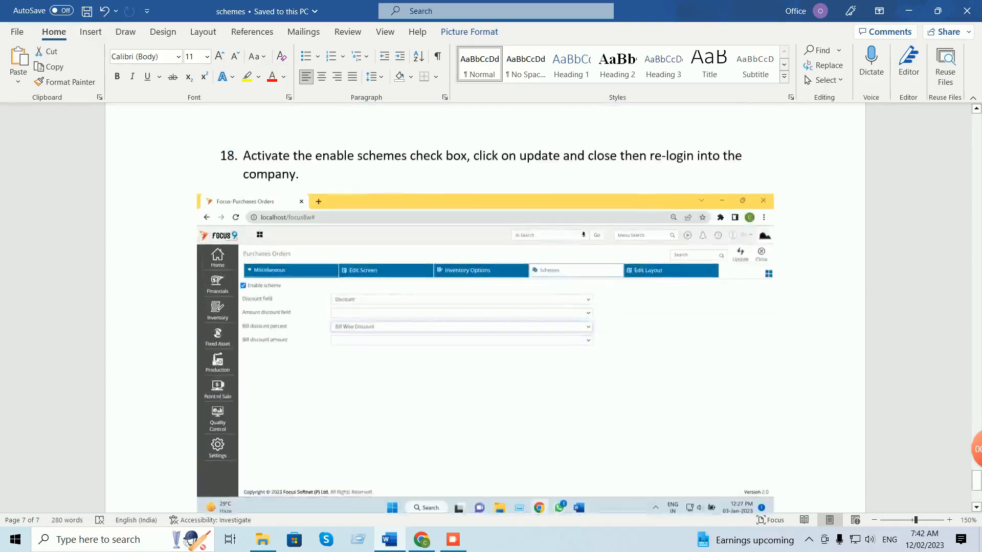
{"action": "scroll", "coordinate": [491, 307], "scroll_direction": "up", "scroll_amount": 4}
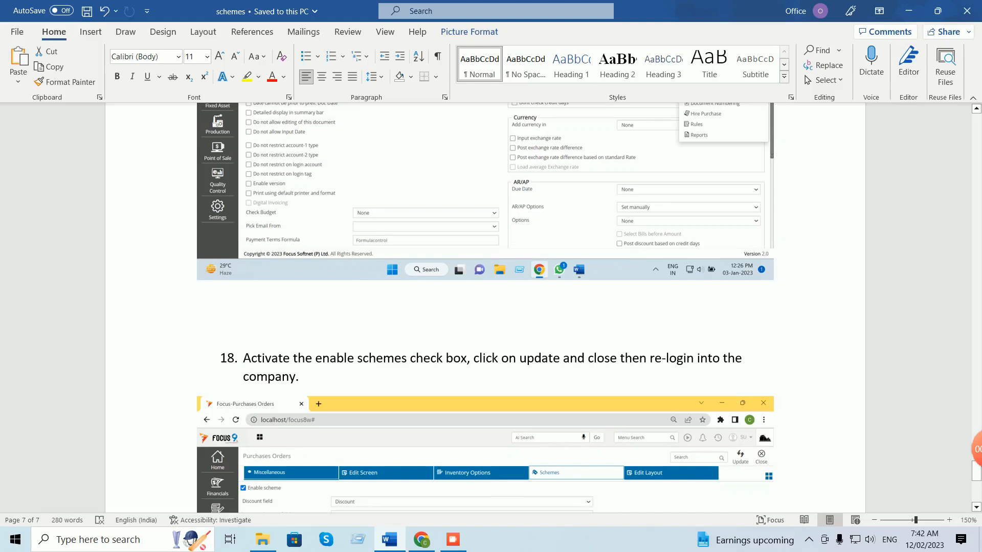
{"action": "scroll", "coordinate": [491, 307], "scroll_direction": "down", "scroll_amount": 1}
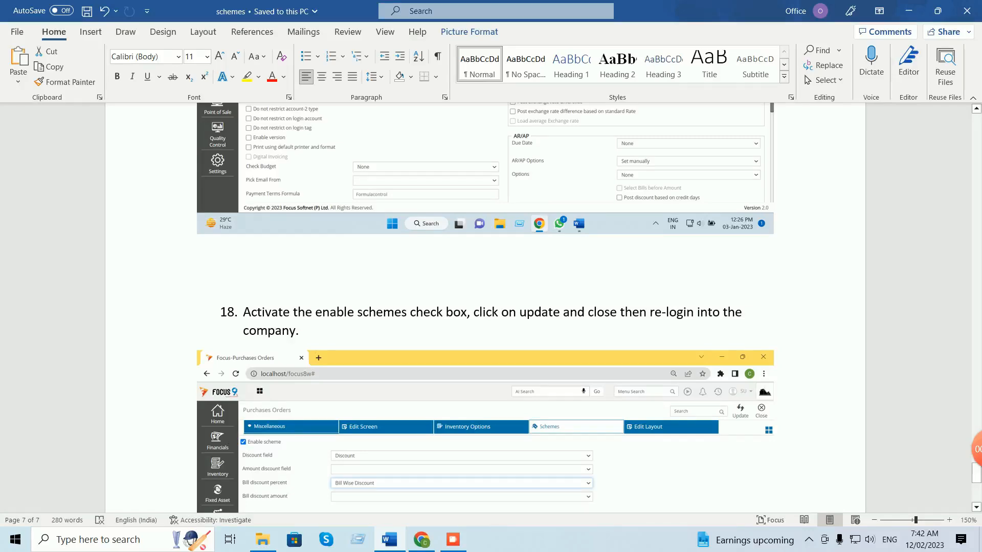
{"action": "scroll", "coordinate": [485, 307], "scroll_direction": "down", "scroll_amount": 3}
{"action": "scroll", "coordinate": [485, 307], "scroll_direction": "up", "scroll_amount": 6}
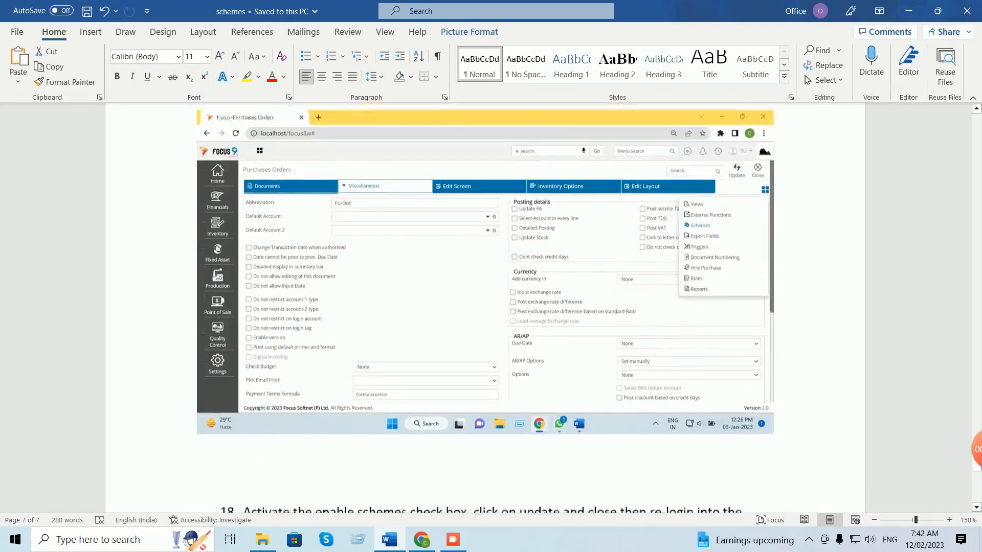
{"action": "scroll", "coordinate": [484, 307], "scroll_direction": "up", "scroll_amount": 5}
Open Design Workflow through a 'des' menu search and load the Purchase workflow.
{"action": "left_click", "coordinate": [421, 540]}
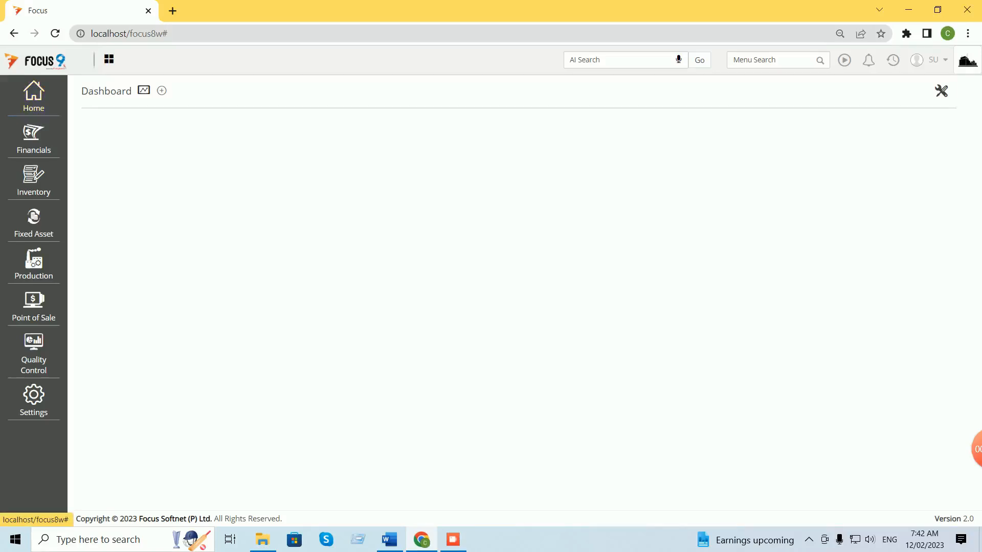
{"action": "left_click", "coordinate": [771, 60]}
{"action": "type", "text": "des"}
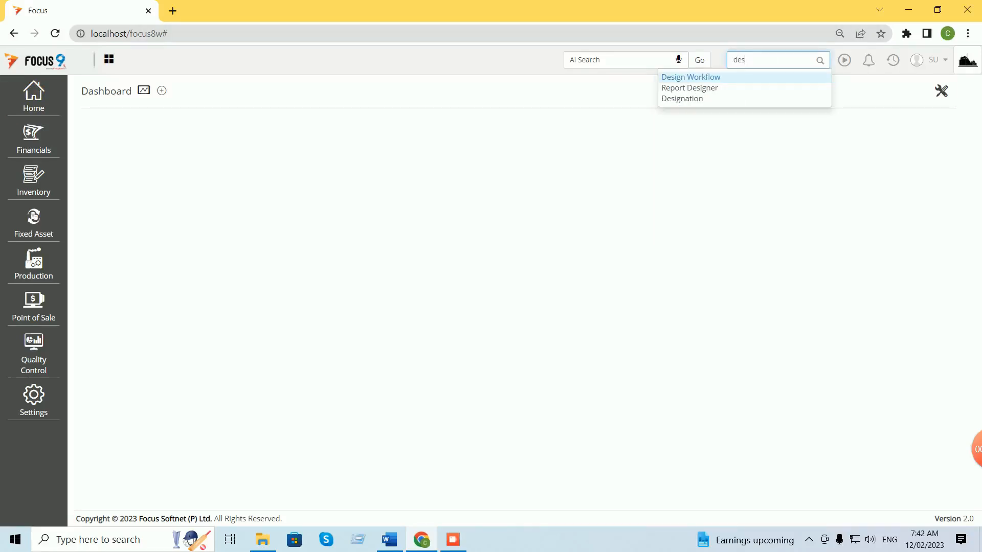
{"action": "key", "text": "Return"}
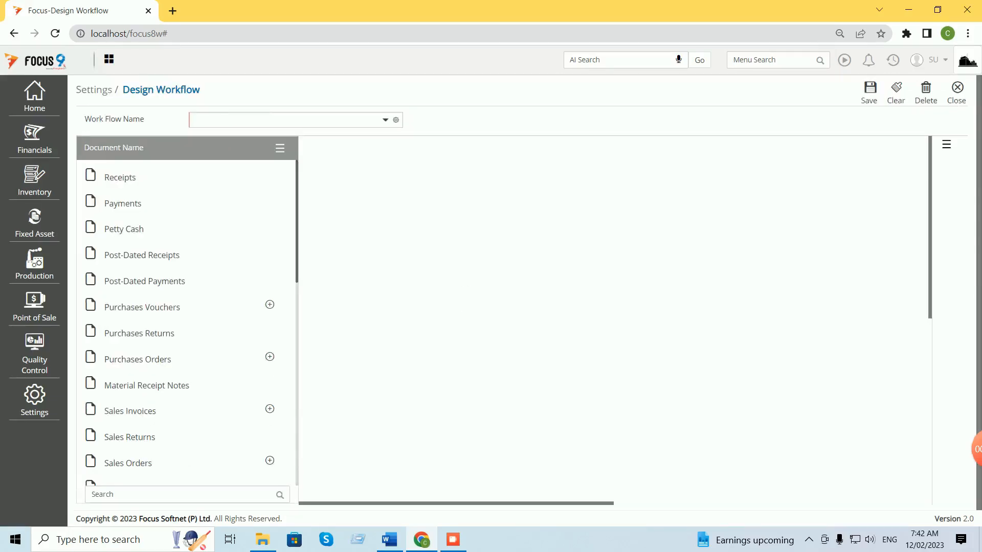
{"action": "left_click", "coordinate": [385, 120]}
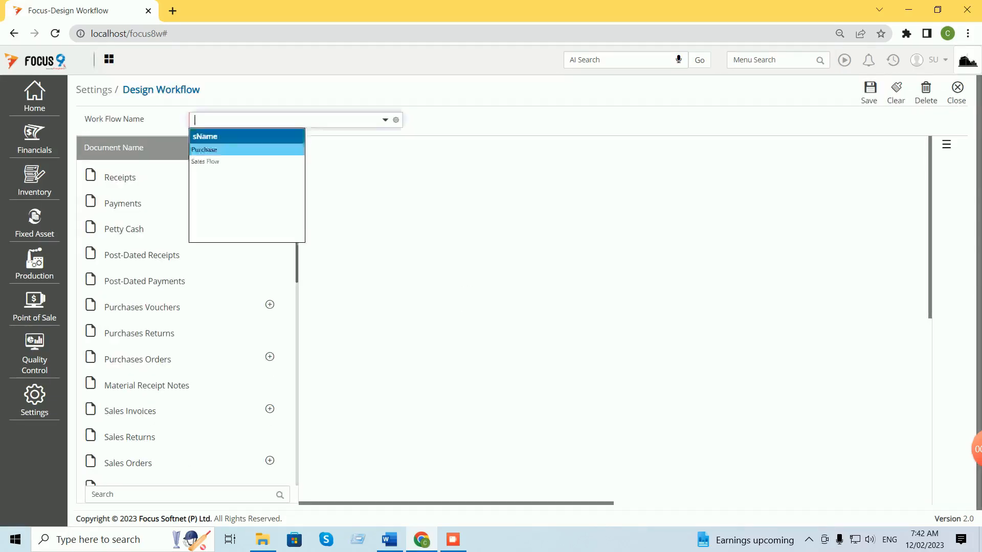
{"action": "key", "text": "Return"}
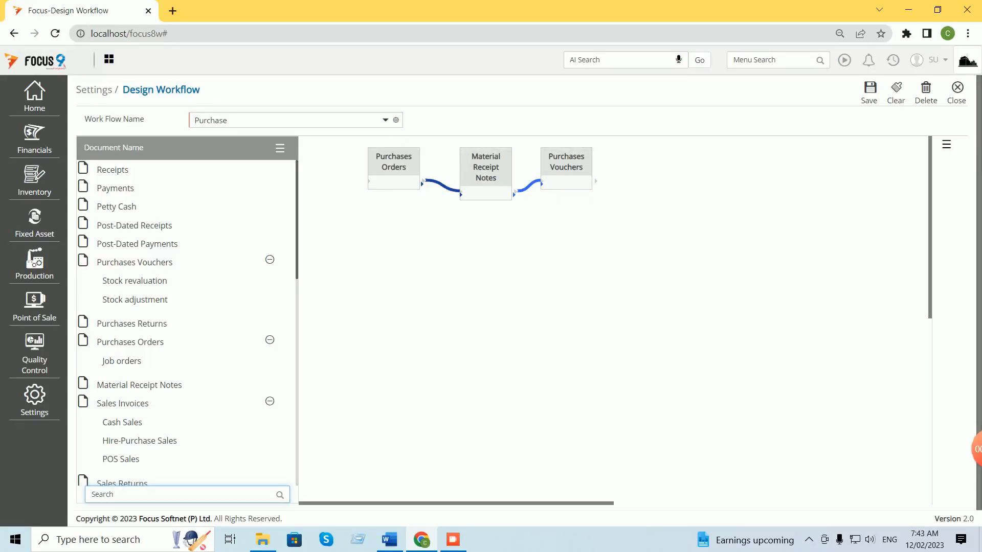
Review the Purchases Orders to Material Receipt Notes link unchanged, then save the workflow.
{"action": "double_click", "coordinate": [443, 185]}
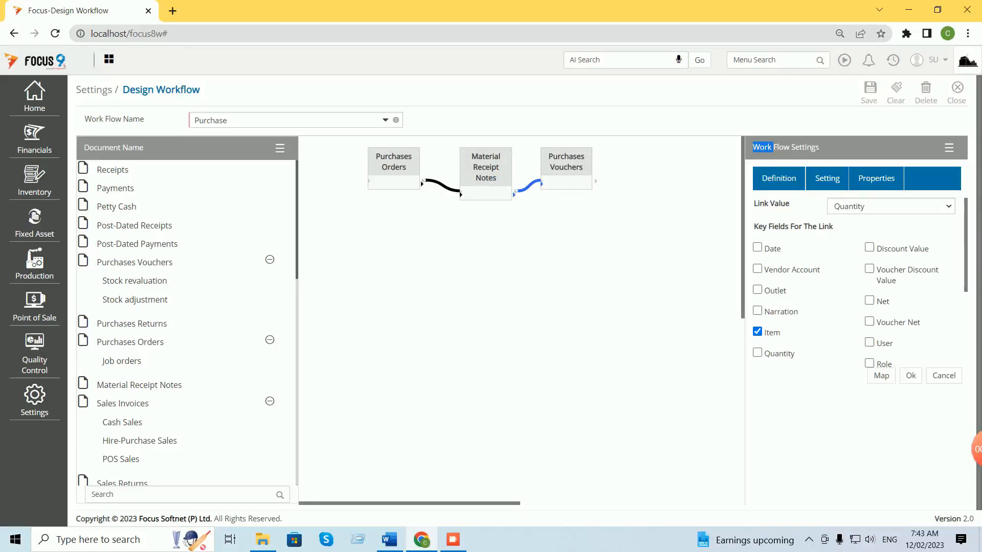
{"action": "scroll", "coordinate": [859, 287], "scroll_direction": "down", "scroll_amount": 3}
{"action": "scroll", "coordinate": [859, 286], "scroll_direction": "up", "scroll_amount": 3}
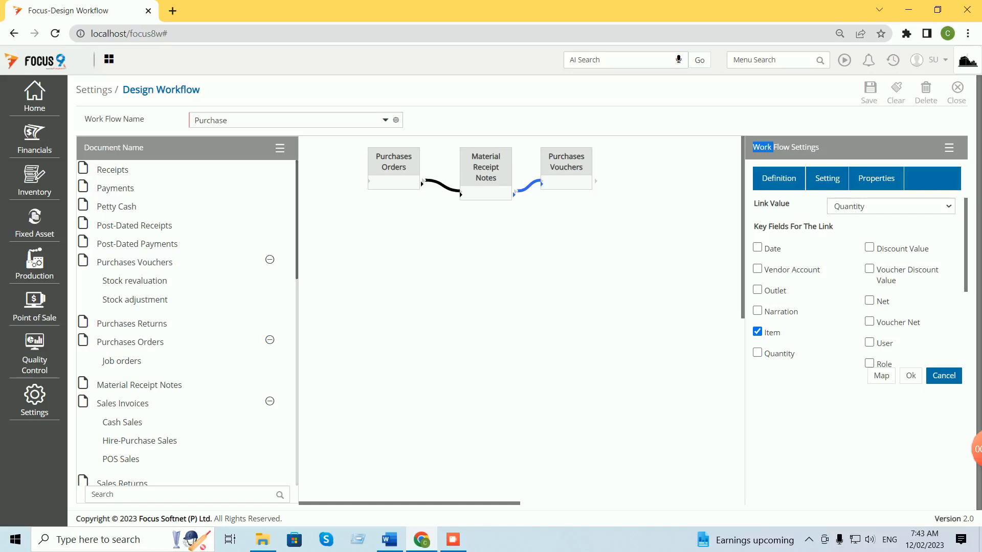
{"action": "left_click", "coordinate": [944, 376]}
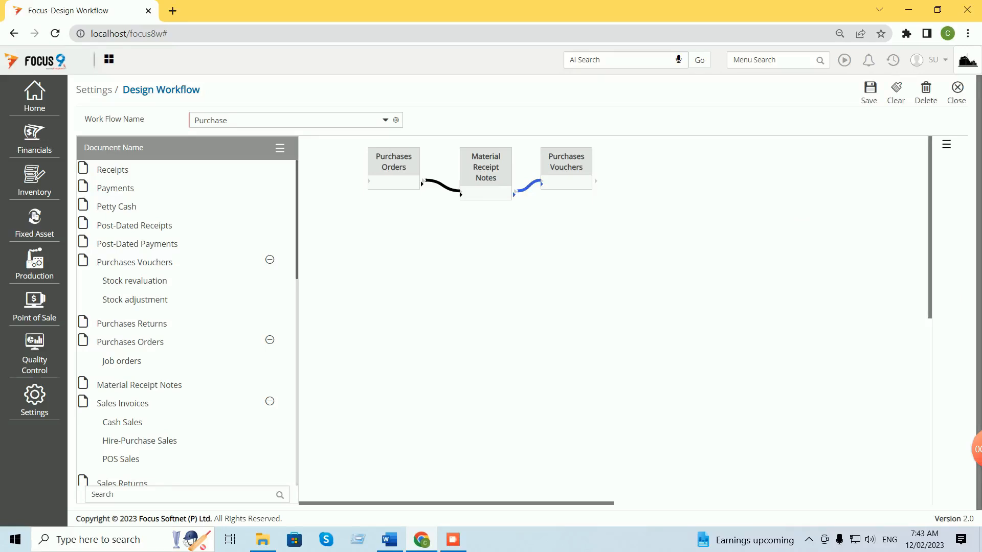
{"action": "left_click", "coordinate": [869, 92]}
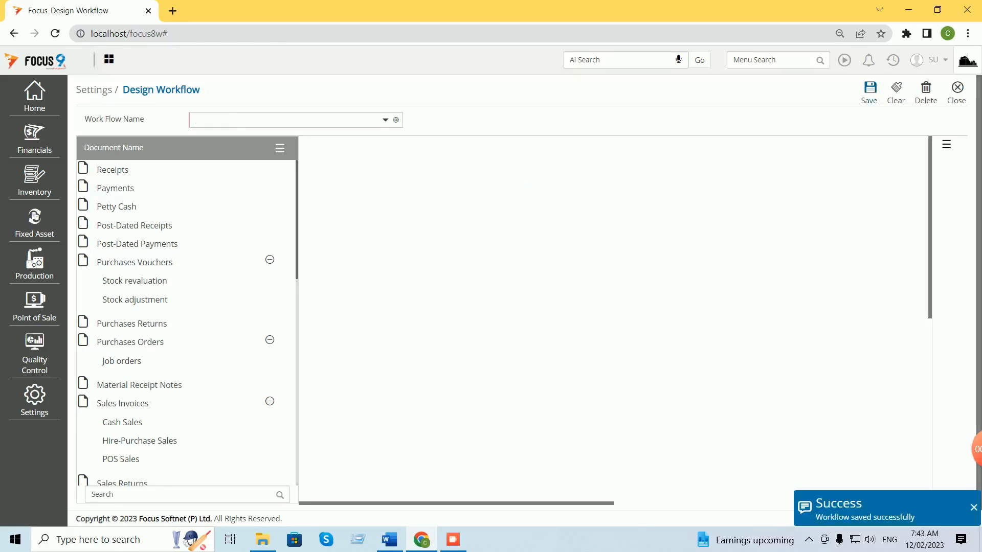
Close Design Workflow, log out, and sign back in with the username and password.
{"action": "left_click", "coordinate": [958, 90]}
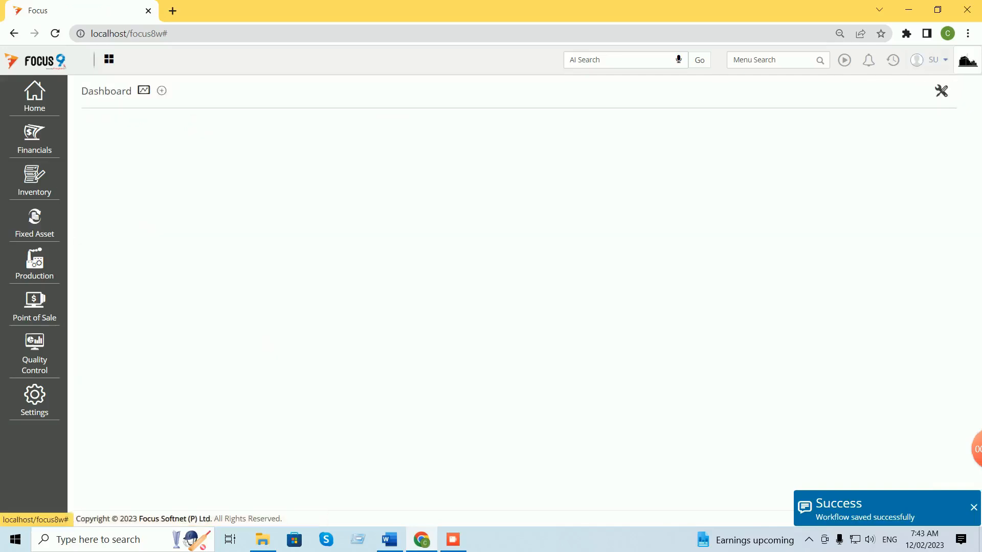
{"action": "left_click", "coordinate": [937, 61]}
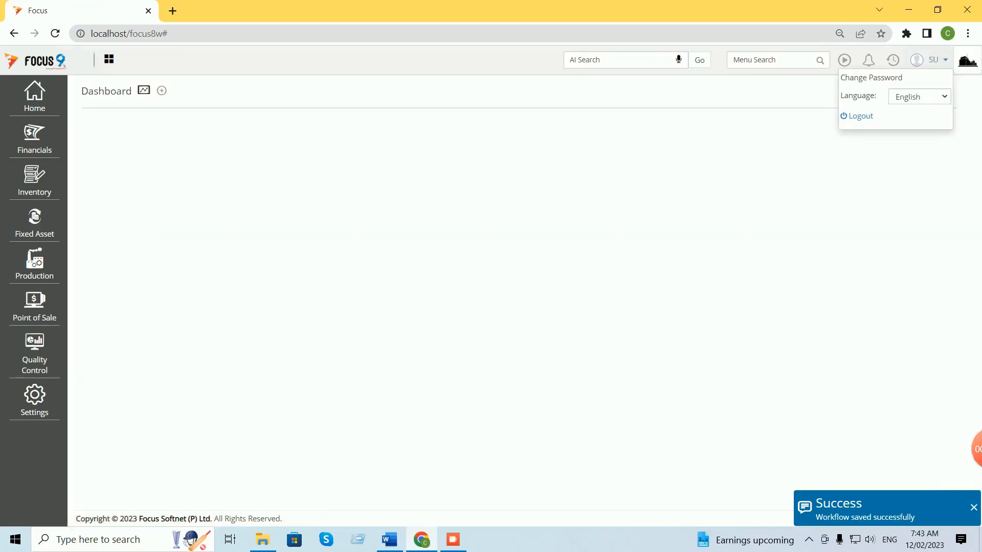
{"action": "left_click", "coordinate": [860, 116]}
{"action": "type", "text": "su"}
{"action": "key", "text": "Tab"}
{"action": "type", "text": "su"}
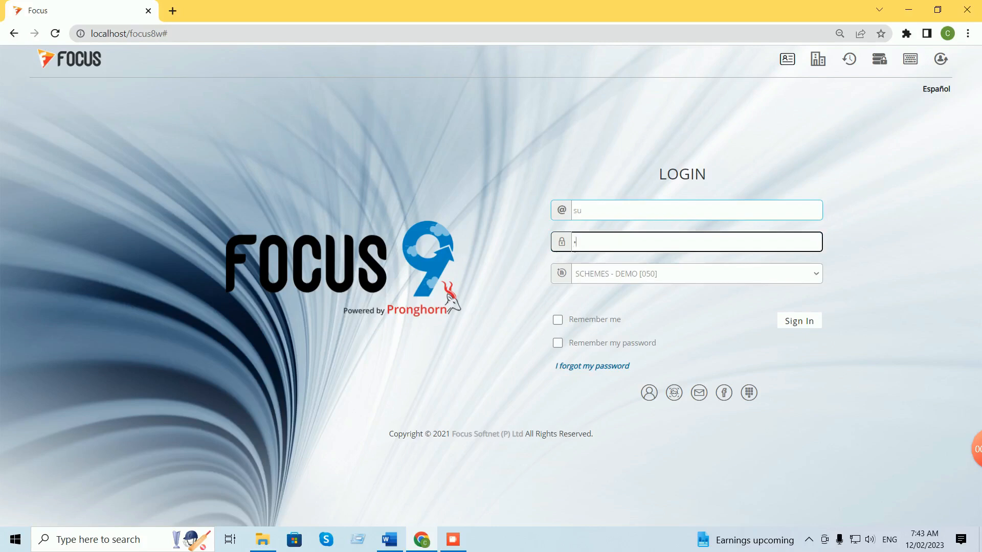
{"action": "key", "text": "Return"}
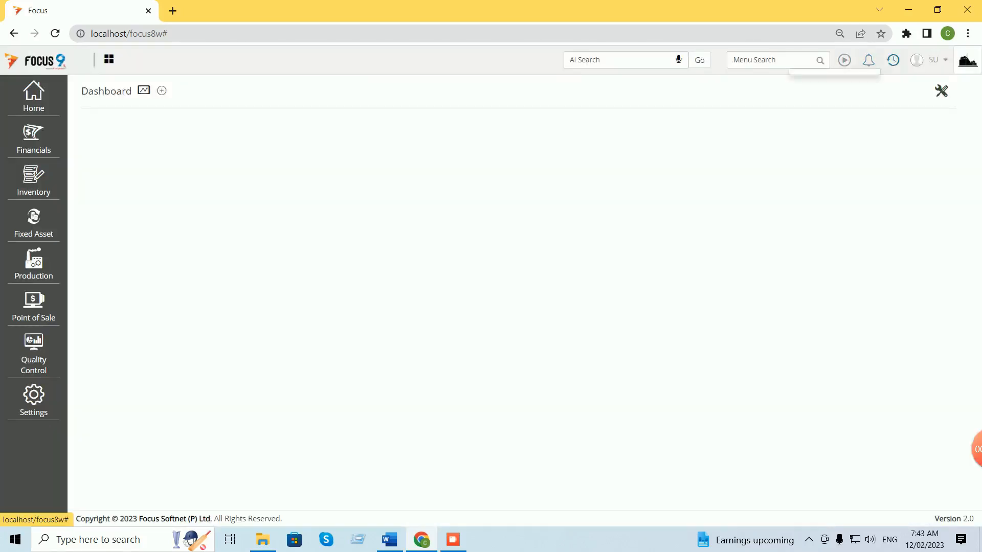
Open the Purchases Orders voucher list via a 'purchase' menu search.
{"action": "left_click", "coordinate": [893, 60]}
{"action": "left_click", "coordinate": [772, 59]}
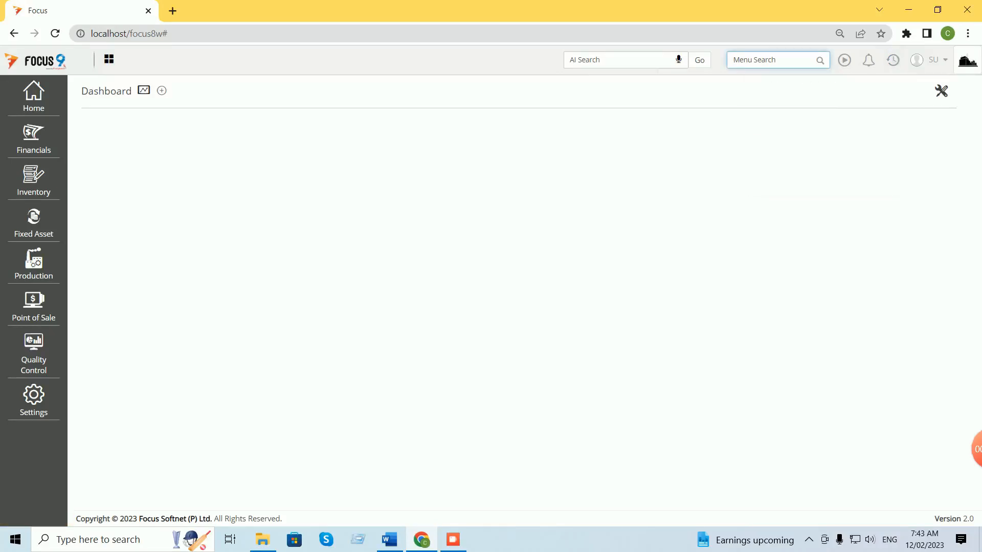
{"action": "type", "text": "purchase"}
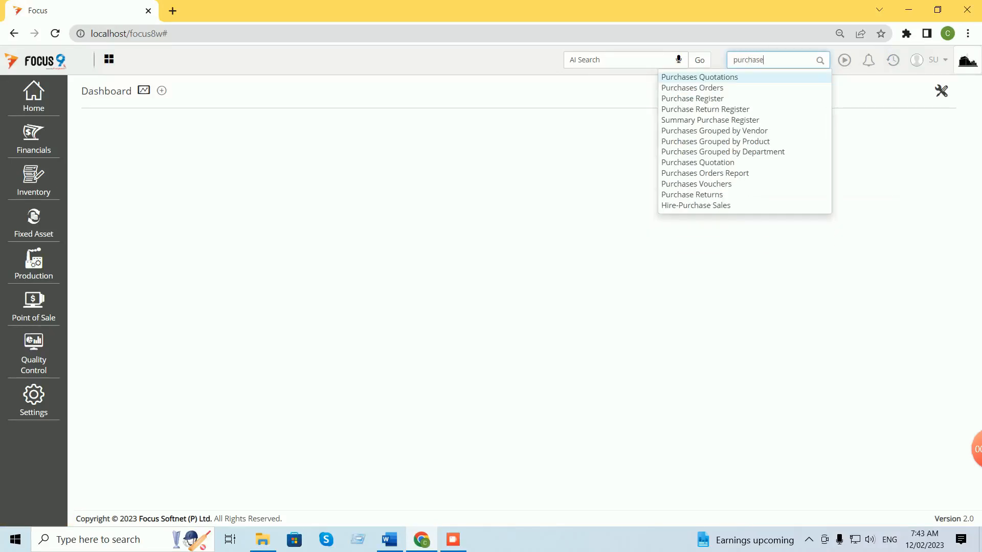
{"action": "key", "text": "Return"}
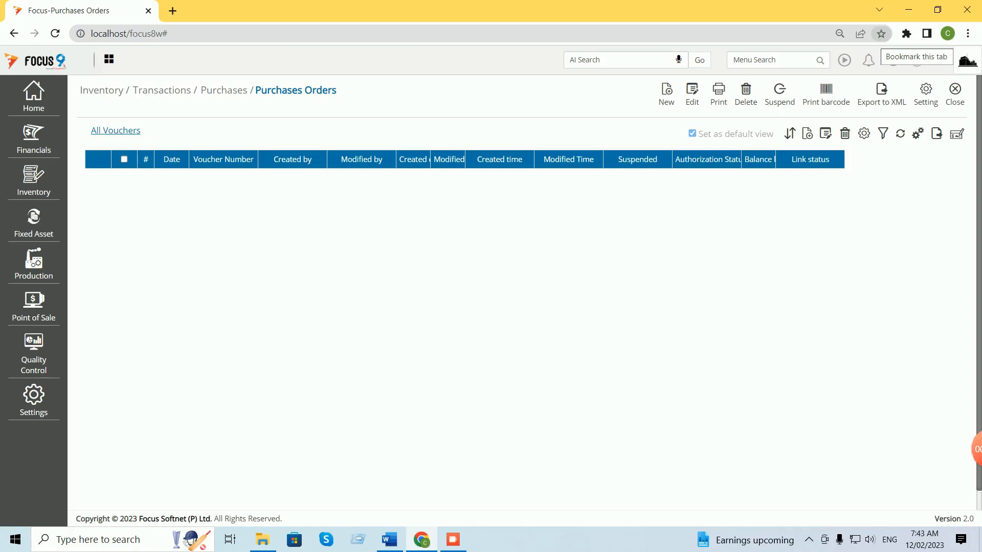
Enable schemes in the Purchases Orders settings with Discount as the discount field, then update.
{"action": "left_click", "coordinate": [925, 95]}
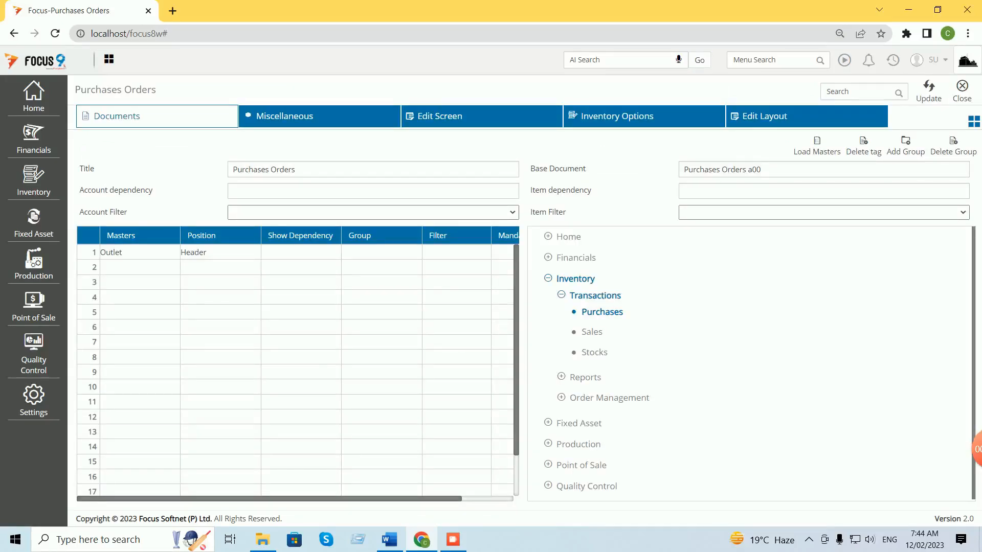
{"action": "left_click", "coordinate": [139, 253]}
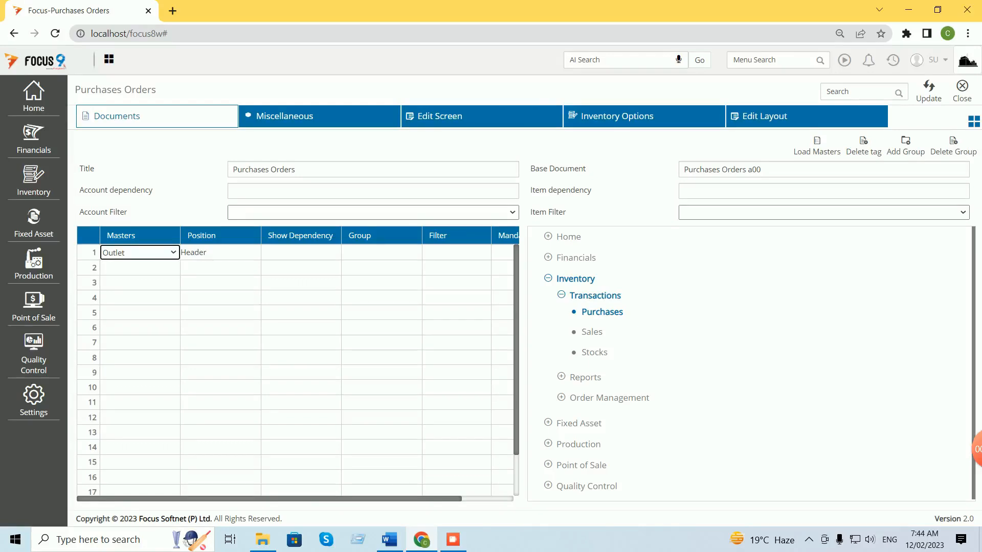
{"action": "left_click", "coordinate": [220, 252]}
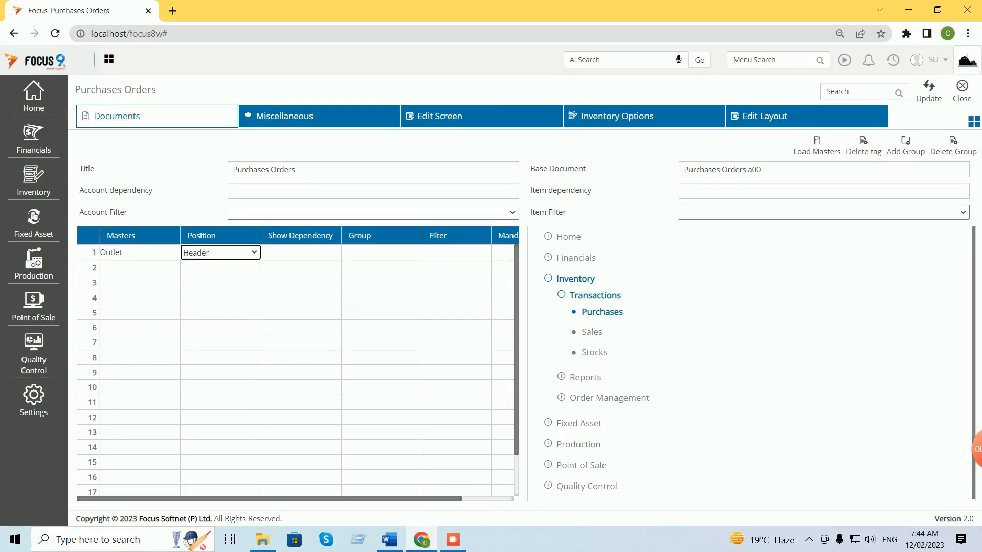
{"action": "left_click", "coordinate": [974, 121]}
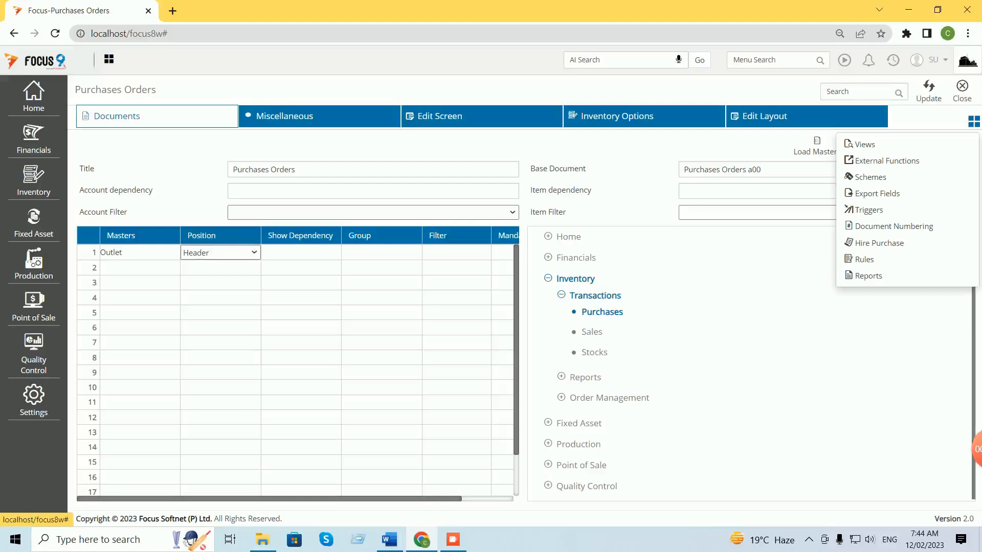
{"action": "left_click", "coordinate": [869, 177]}
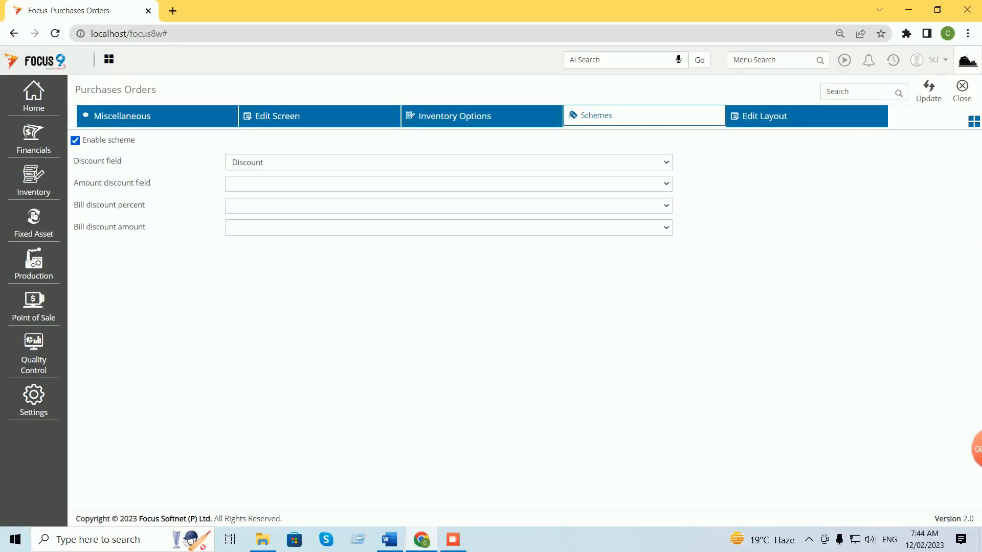
{"action": "left_click", "coordinate": [76, 141]}
{"action": "left_click", "coordinate": [75, 140]}
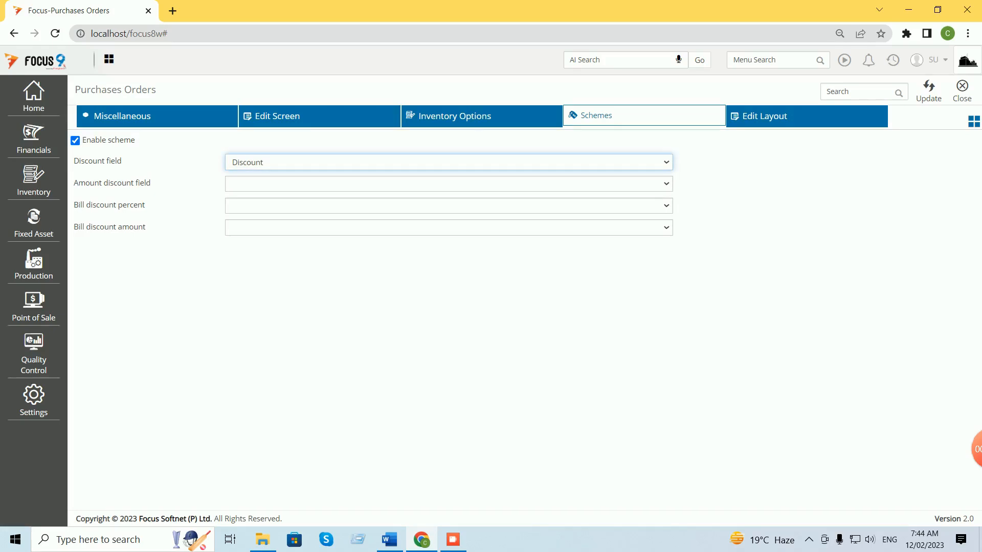
{"action": "left_click", "coordinate": [928, 91]}
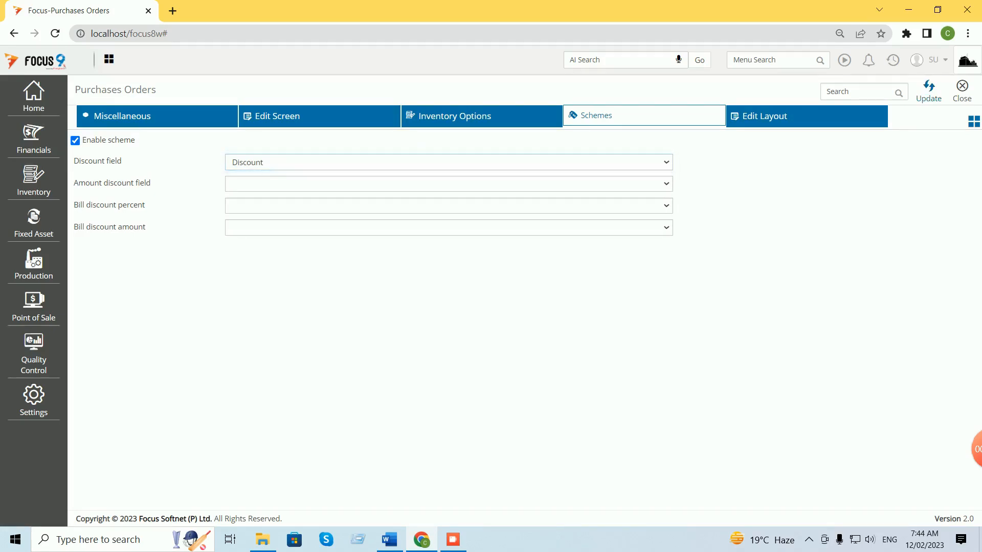
{"action": "left_click", "coordinate": [962, 91]}
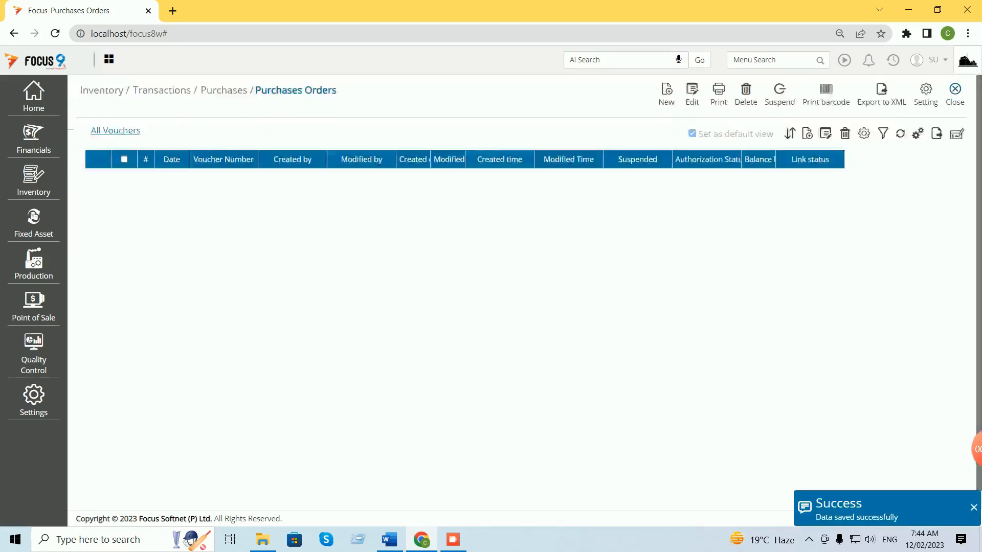
Apply the Discount field's settings in the Purchases Orders Edit Screen and close to the dashboard.
{"action": "left_click", "coordinate": [926, 95]}
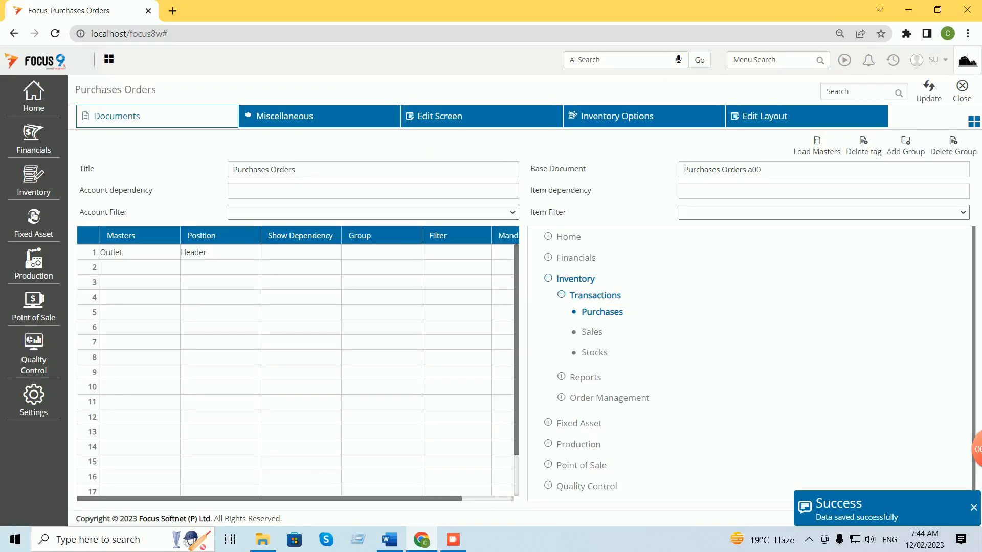
{"action": "left_click", "coordinate": [440, 116]}
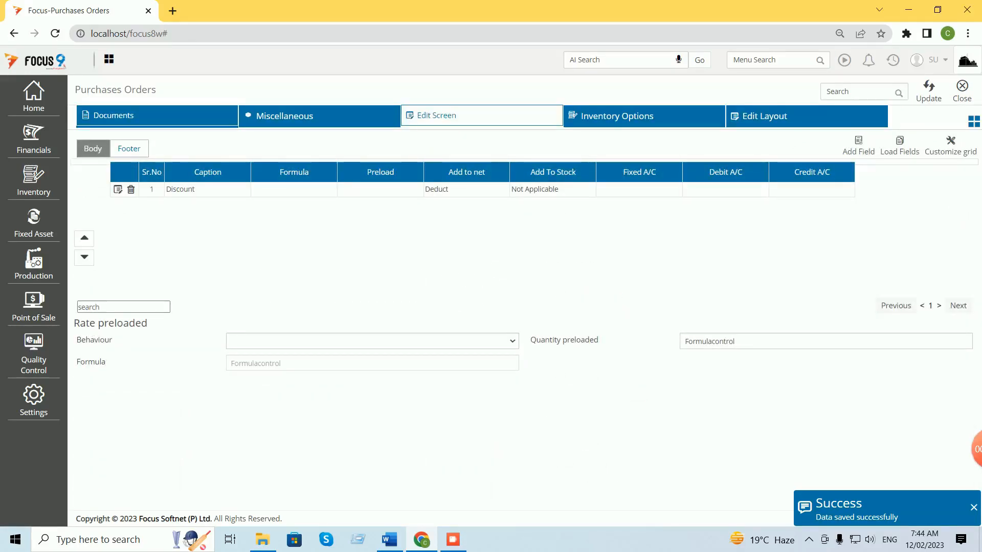
{"action": "left_click", "coordinate": [118, 190]}
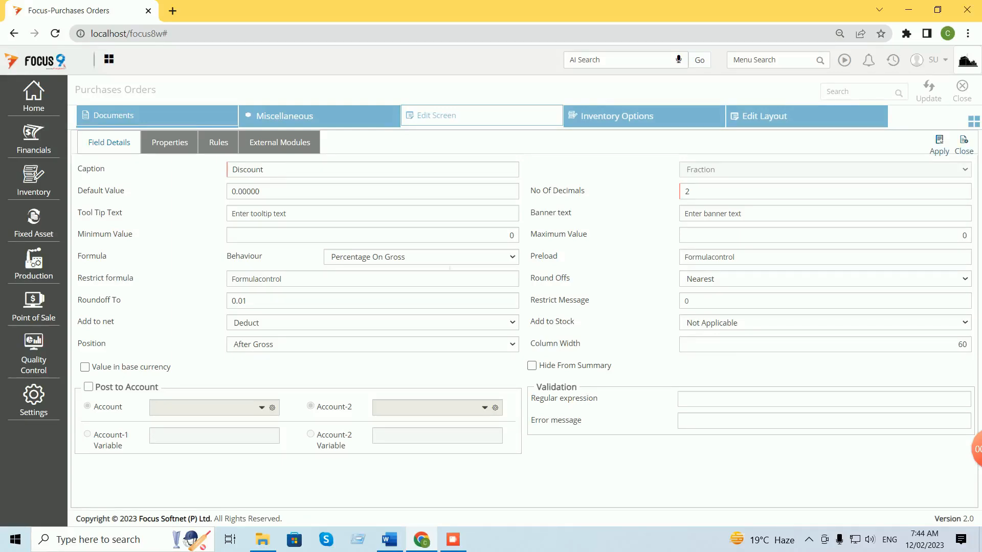
{"action": "left_click", "coordinate": [940, 145]}
{"action": "left_click", "coordinate": [929, 91]}
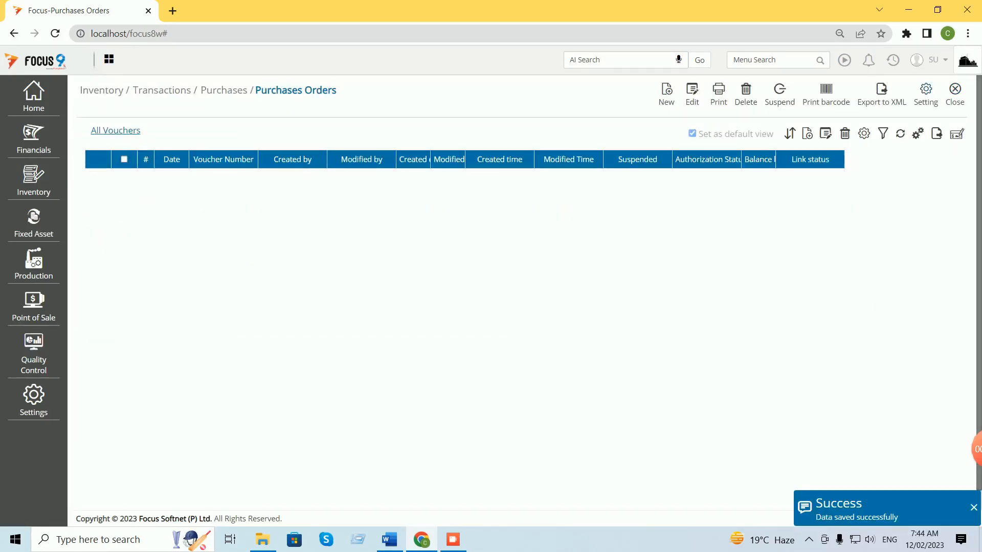
{"action": "left_click", "coordinate": [955, 95]}
Log out and enter the username at the login page.
{"action": "left_click", "coordinate": [938, 60]}
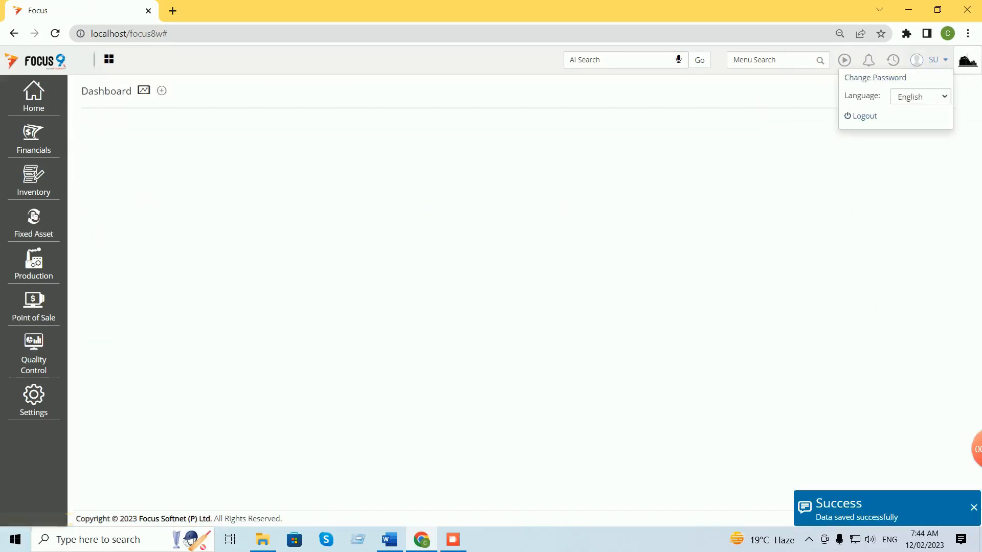
{"action": "left_click", "coordinate": [864, 116]}
{"action": "type", "text": "s"}
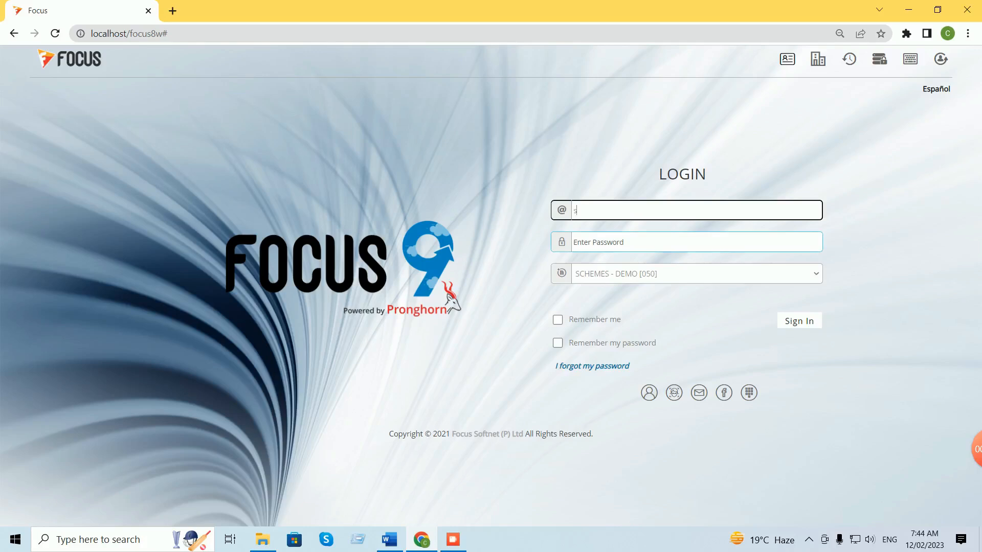
{"action": "type", "text": "u"}
{"action": "key", "text": "Tab"}
{"action": "type", "text": "s"}
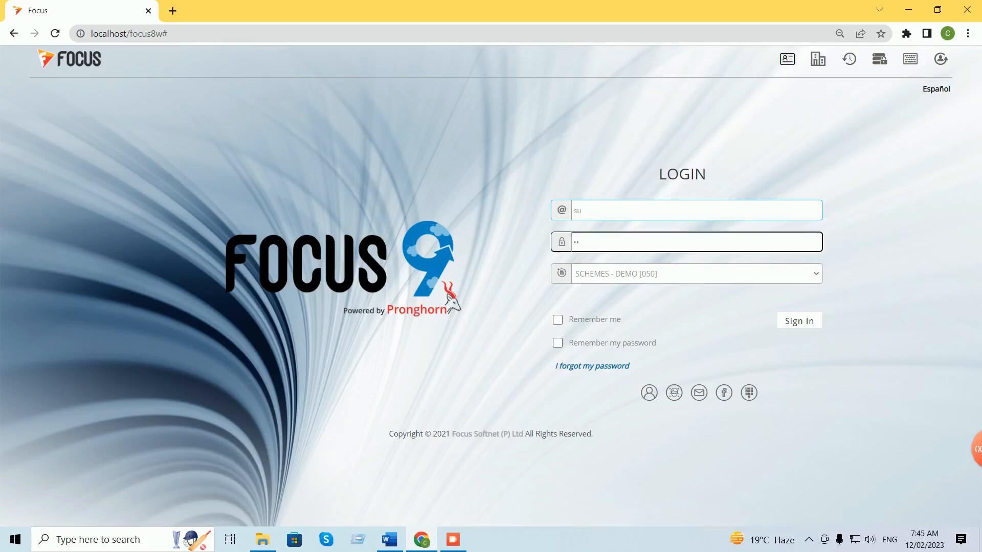
Sign in, open Purchases Orders via a 'purch' menu search, and start a new voucher.
{"action": "key", "text": "Return"}
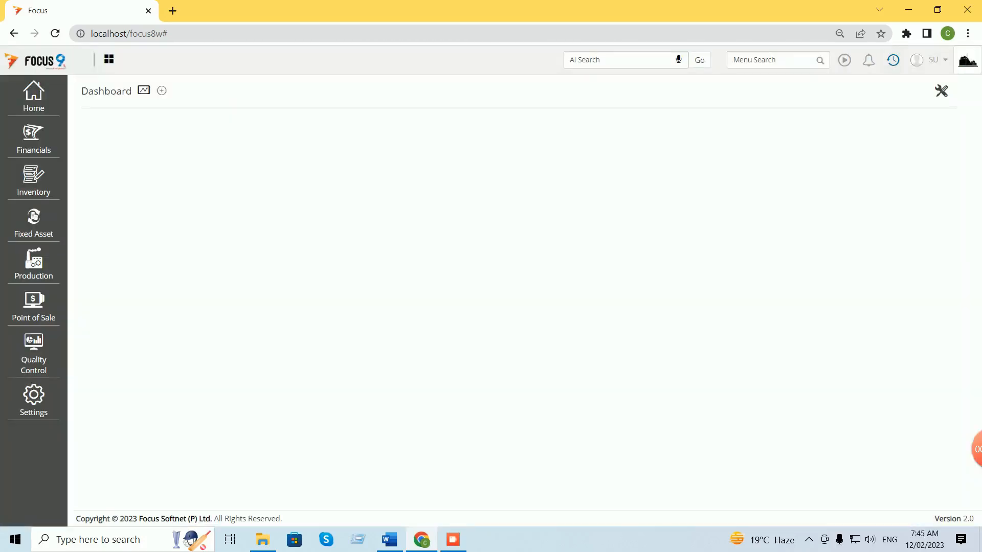
{"action": "left_click", "coordinate": [775, 60]}
{"action": "type", "text": "purch"}
{"action": "left_click", "coordinate": [693, 88]}
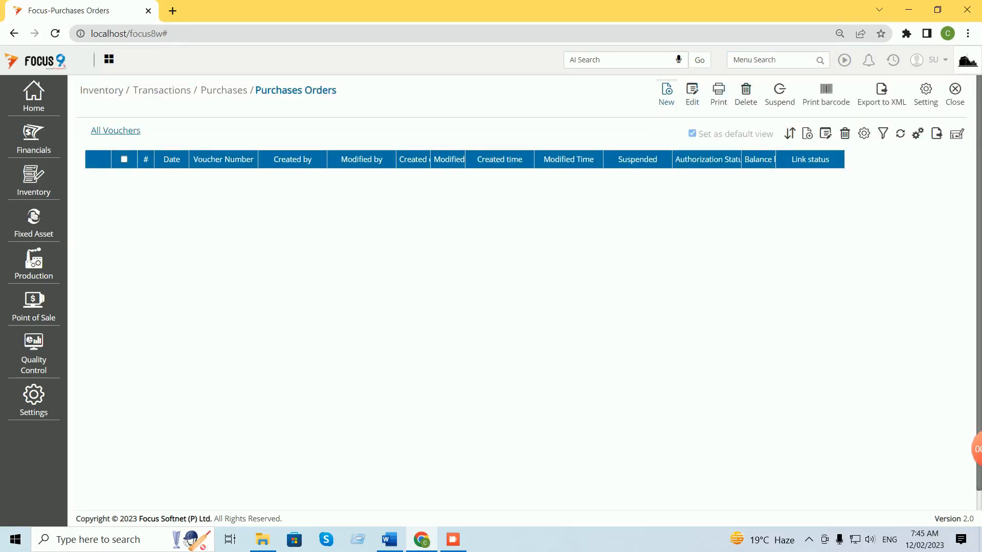
{"action": "left_click", "coordinate": [666, 92]}
Fill the order with Vendor A, Hyderabad outlet, item A, quantity 1 and rate 100.
{"action": "left_click", "coordinate": [283, 182]}
{"action": "type", "text": "ve"}
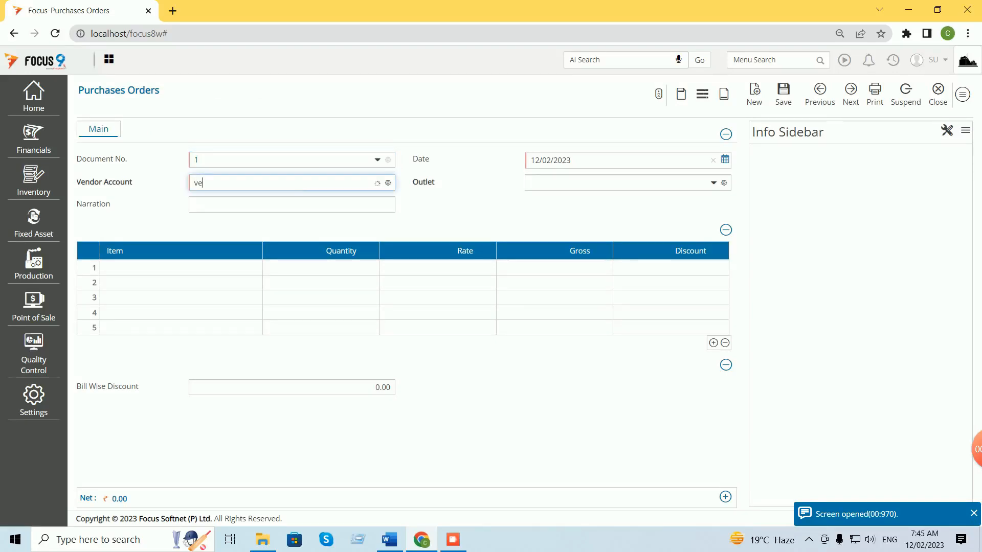
{"action": "key", "text": "Return"}
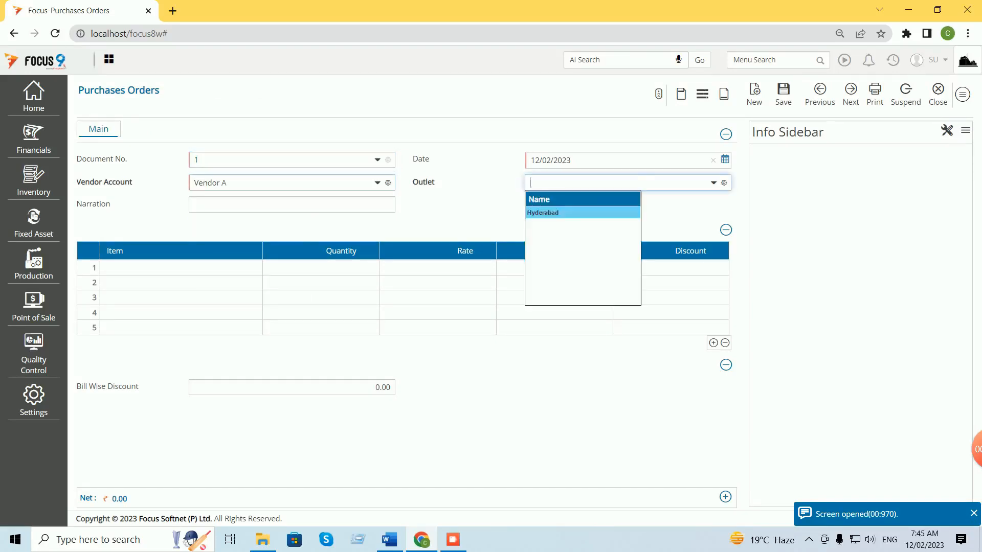
{"action": "key", "text": "Return"}
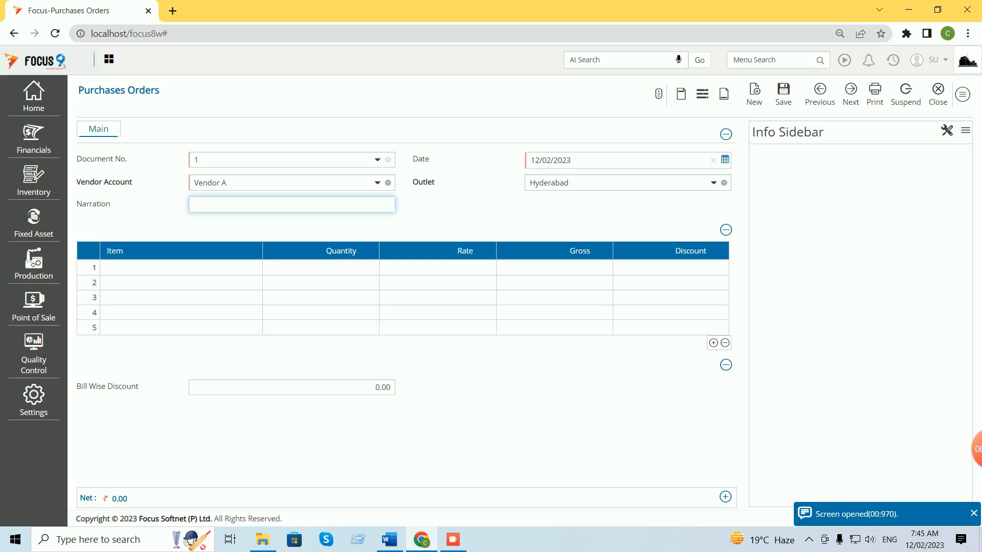
{"action": "key", "text": "Return"}
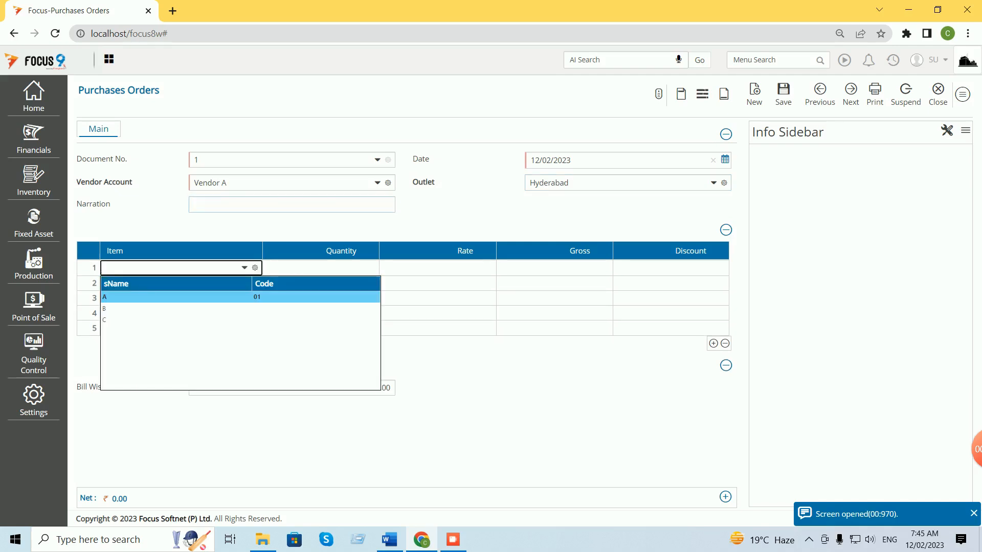
{"action": "key", "text": "Return"}
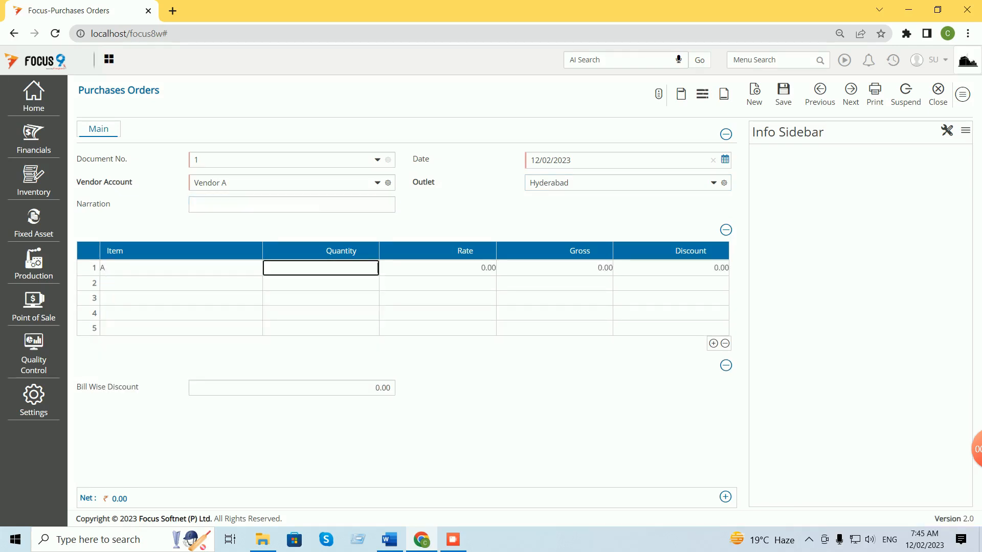
{"action": "type", "text": "1"}
{"action": "key", "text": "Return"}
{"action": "type", "text": "100"}
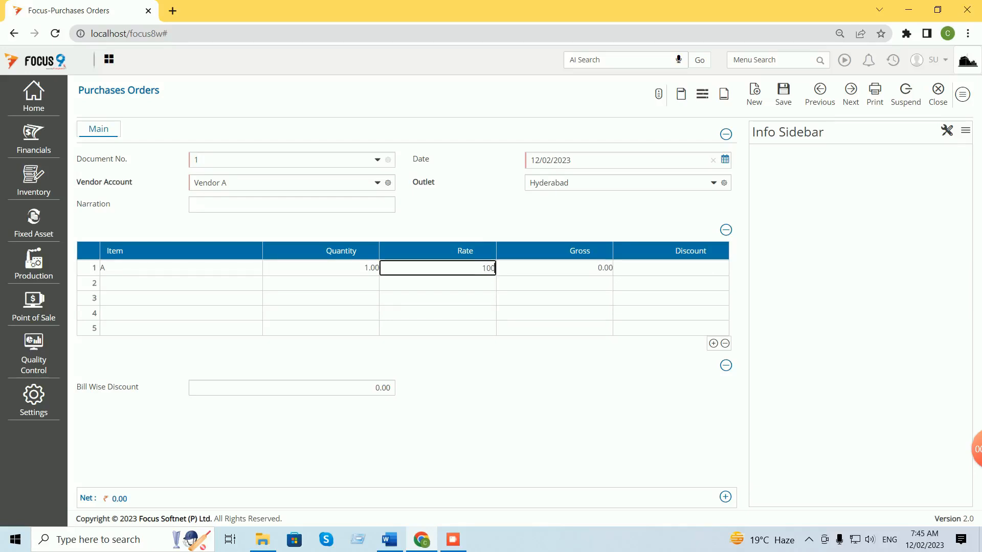
{"action": "key", "text": "Return"}
{"action": "key", "text": "Return"}
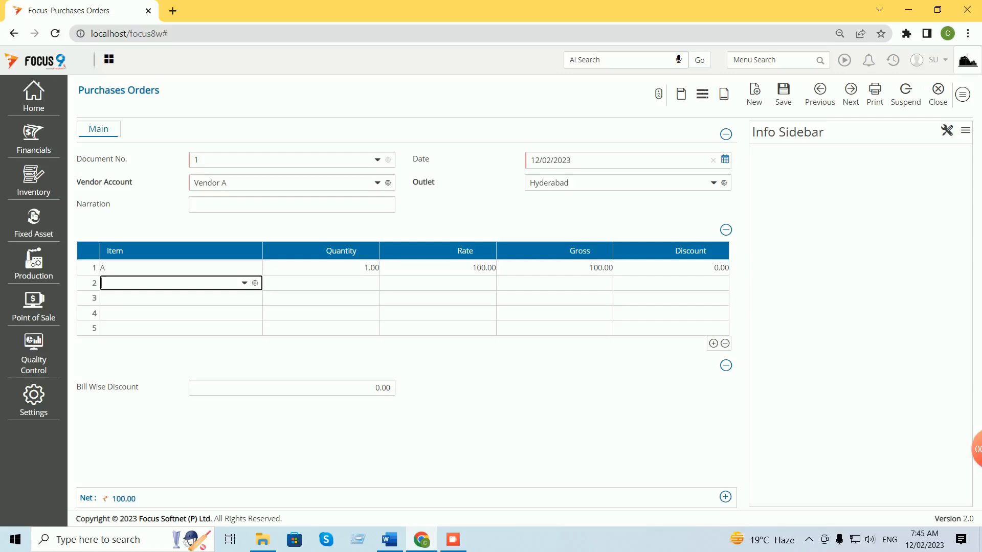
Change the quantity to 5, note Discount stays 0.00, and discard the order.
{"action": "left_click", "coordinate": [321, 268]}
{"action": "type", "text": "5"}
{"action": "key", "text": "Tab"}
{"action": "key", "text": "Tab"}
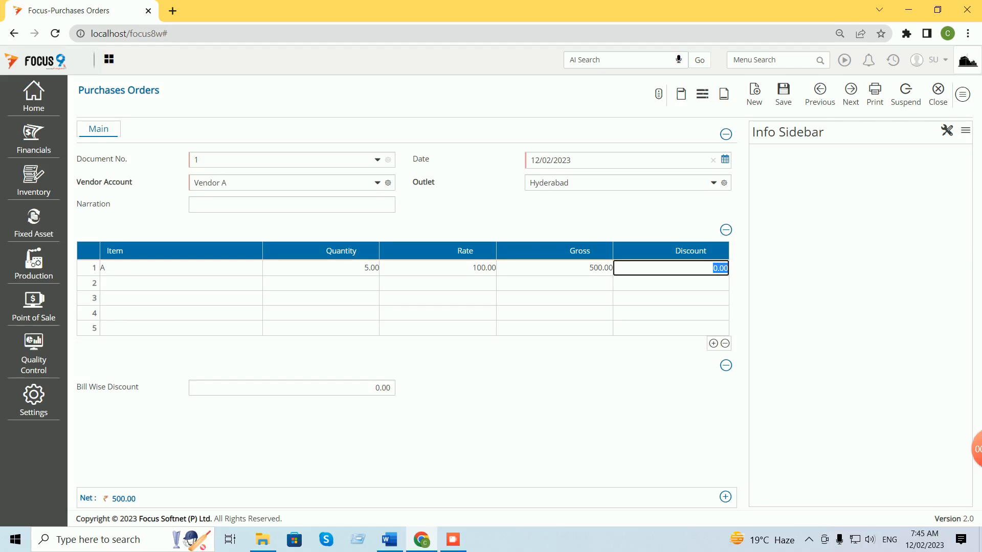
{"action": "left_click", "coordinate": [320, 268]}
{"action": "left_click", "coordinate": [937, 92]}
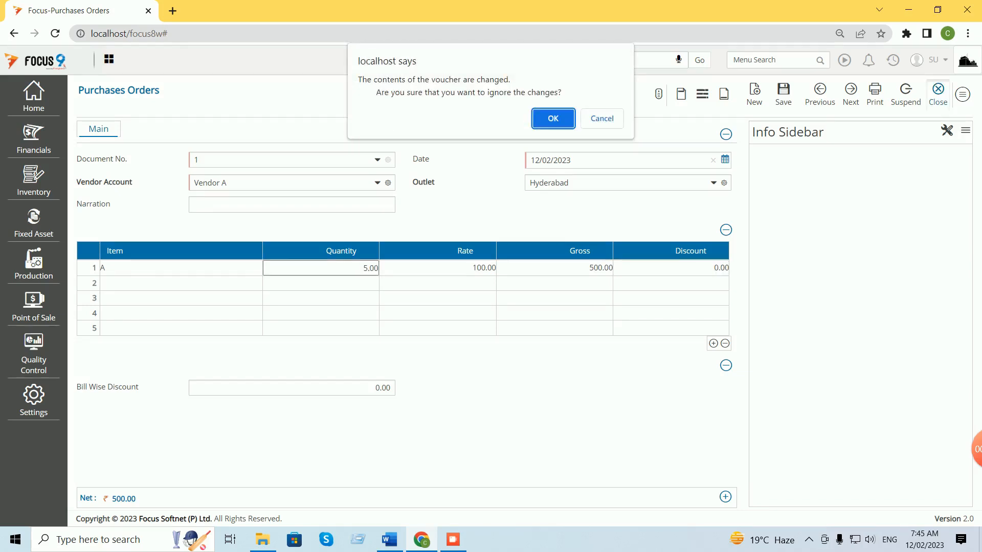
{"action": "key", "text": "Return"}
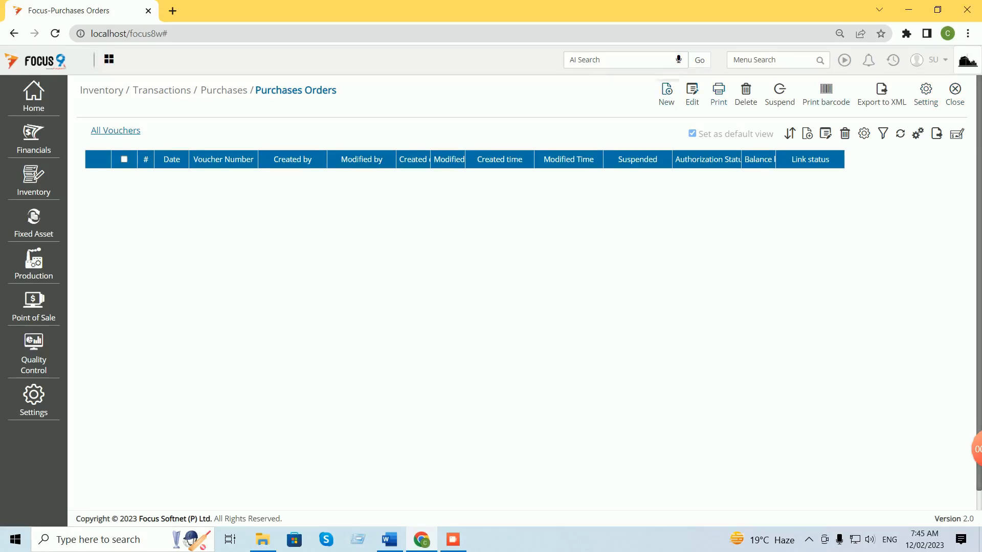
Start a new purchase order for Vendor A at Hyderabad with item A.
{"action": "left_click", "coordinate": [666, 94]}
{"action": "key", "text": "Tab"}
{"action": "type", "text": "ven"}
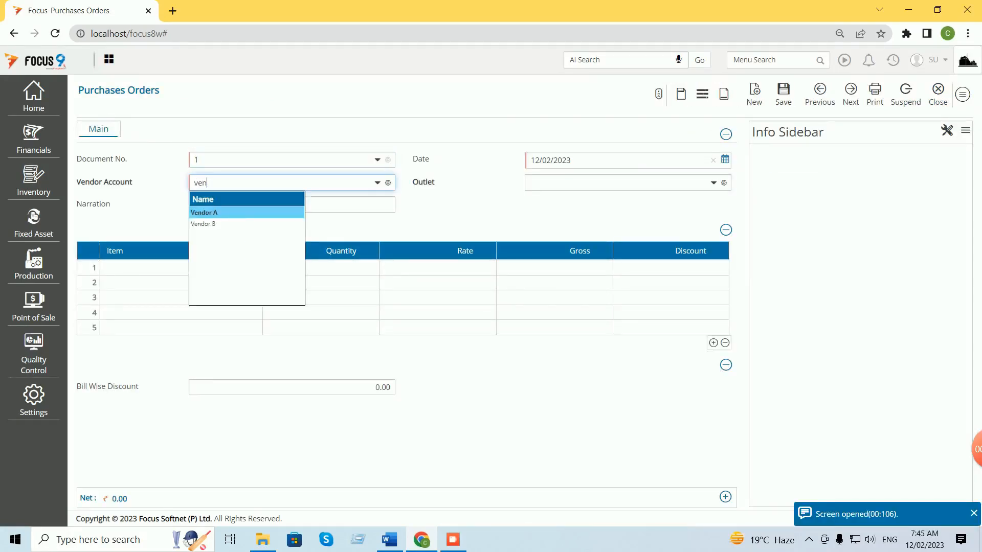
{"action": "key", "text": "Tab"}
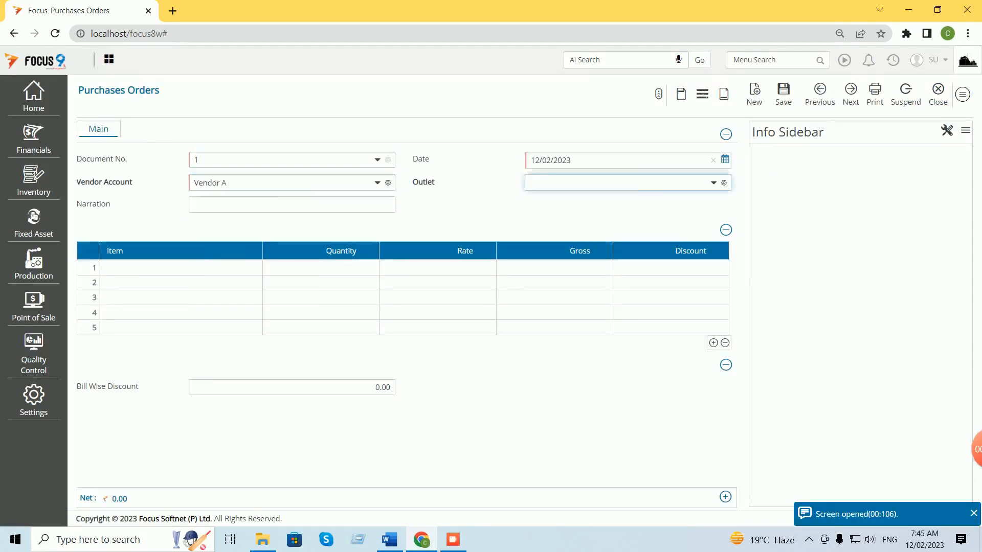
{"action": "key", "text": "Tab"}
{"action": "key", "text": "Tab"}
{"action": "type", "text": "A"}
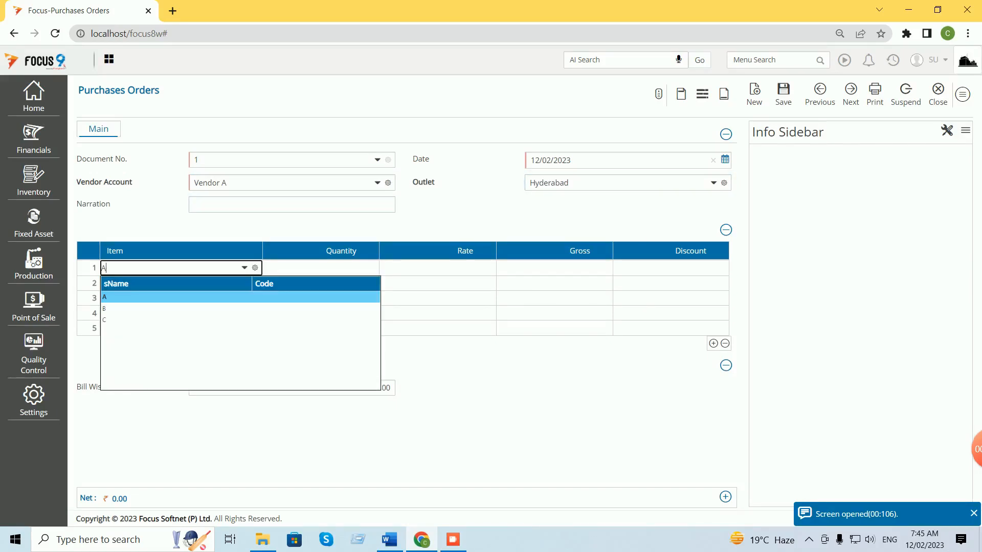
Enter quantity 10 and rate 12 with no discount applied, then discard the order.
{"action": "key", "text": "Tab"}
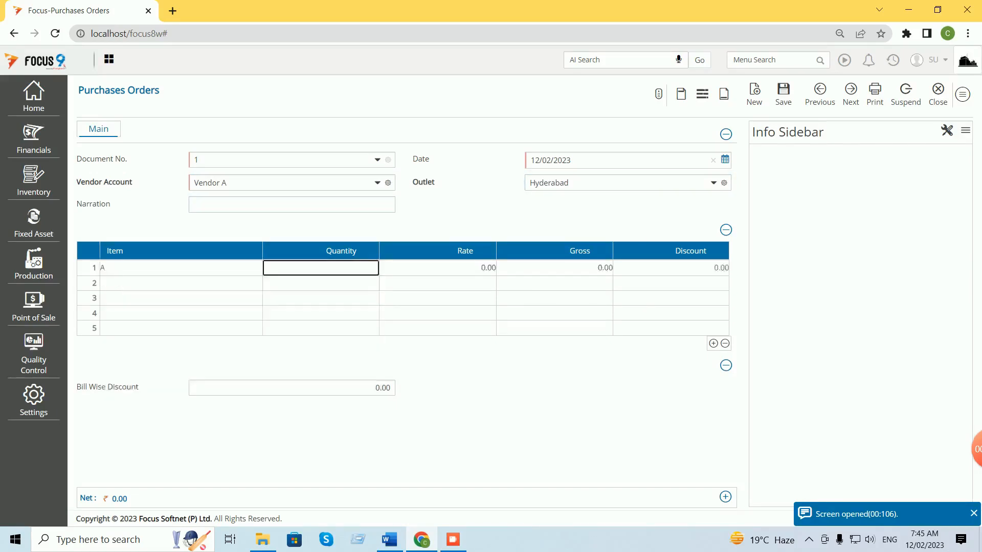
{"action": "type", "text": "10"}
{"action": "key", "text": "Tab"}
{"action": "type", "text": "12"}
{"action": "key", "text": "Tab"}
{"action": "key", "text": "Tab"}
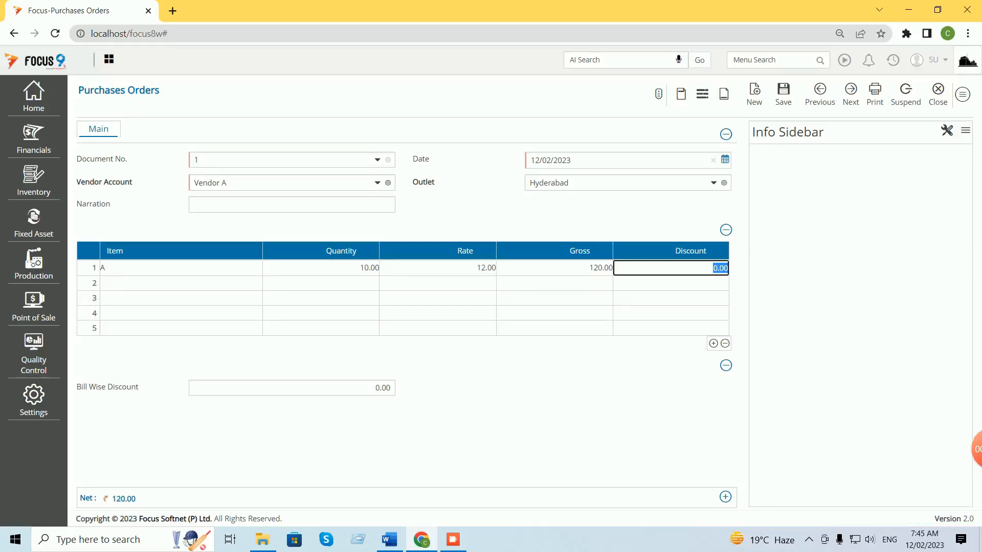
{"action": "key", "text": "shift+Tab"}
{"action": "key", "text": "Tab"}
{"action": "key", "text": "Tab"}
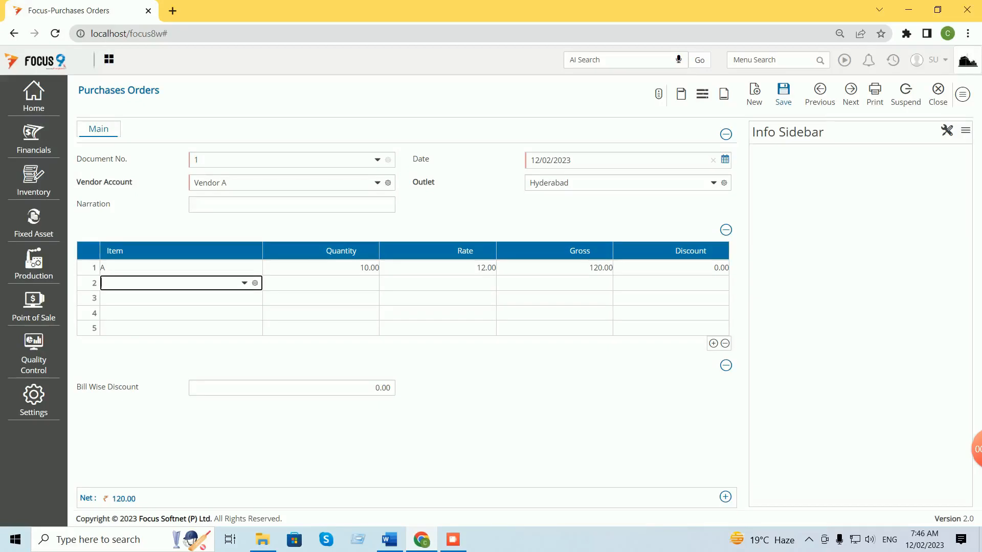
{"action": "left_click", "coordinate": [937, 94]}
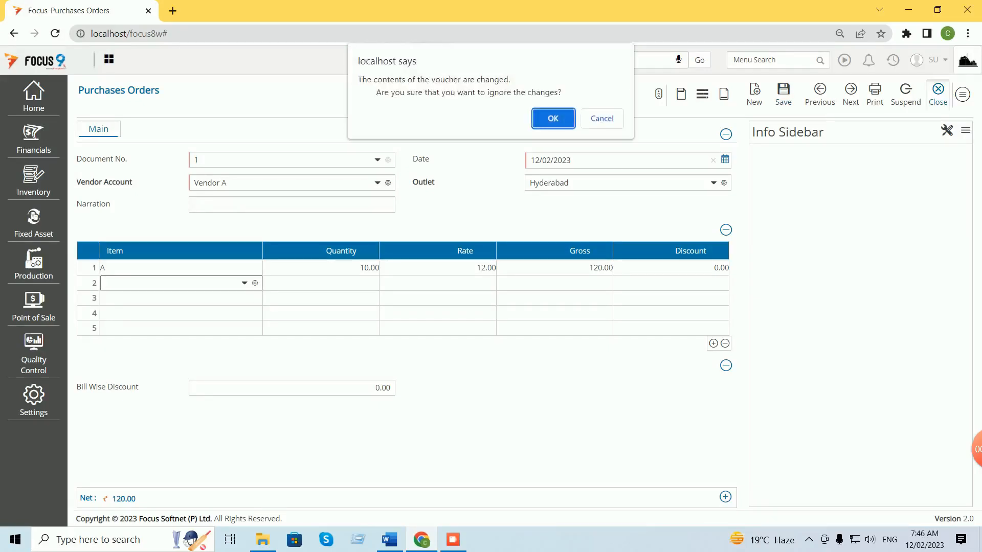
{"action": "key", "text": "Return"}
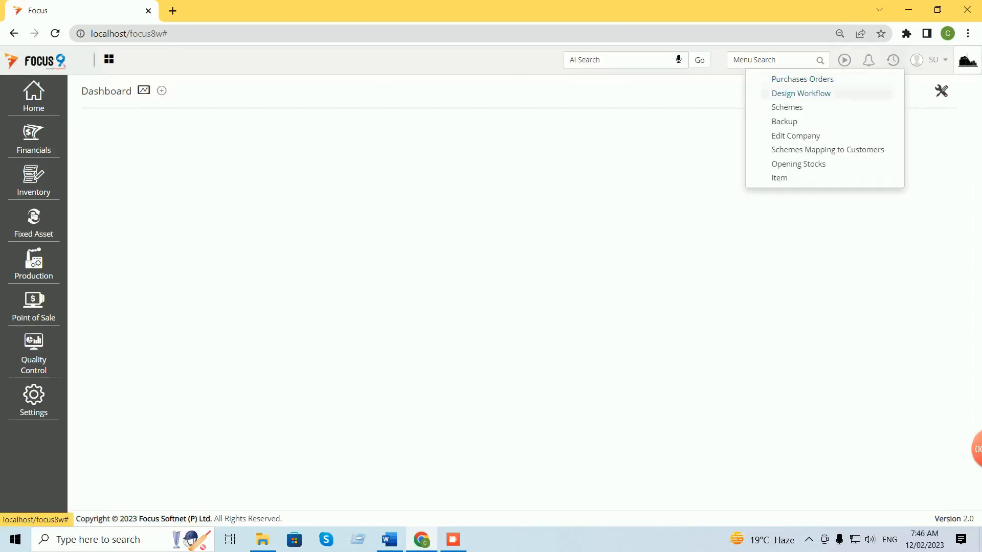
Load the demo scheme, confirm it covers Purchase Scheme, then return to the Word guide at step 17.
{"action": "left_click", "coordinate": [787, 107]}
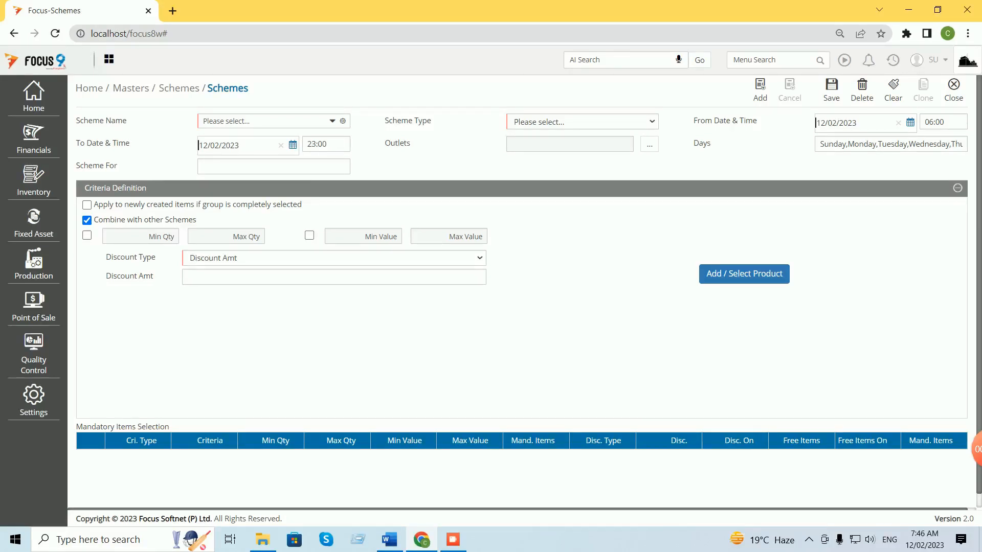
{"action": "left_click", "coordinate": [332, 122]}
{"action": "key", "text": "Return"}
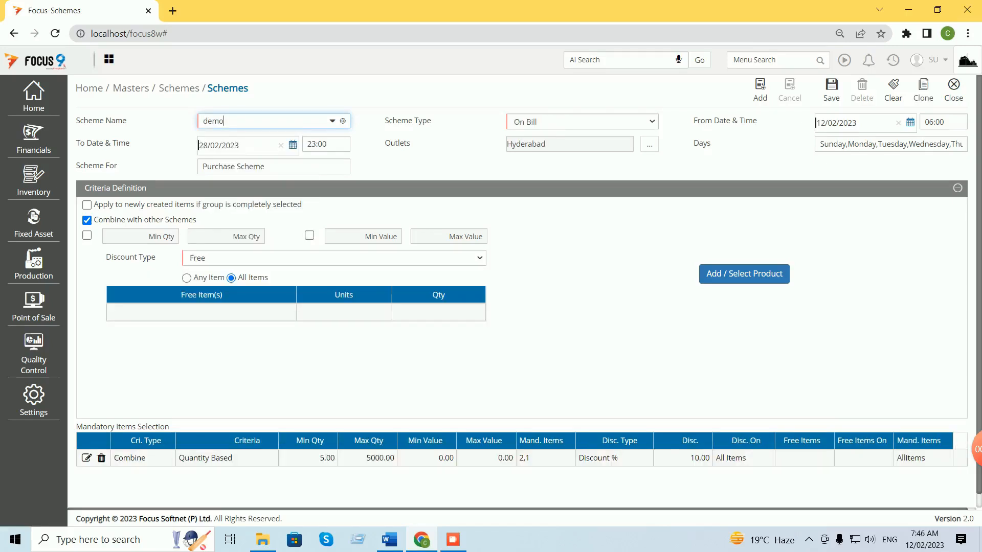
{"action": "left_click", "coordinate": [276, 167]}
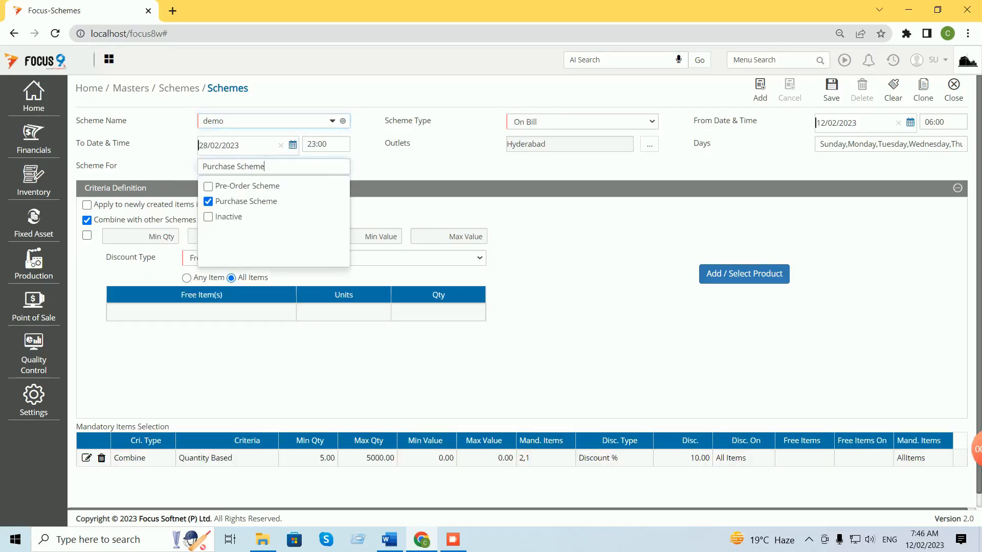
{"action": "key", "text": "Escape"}
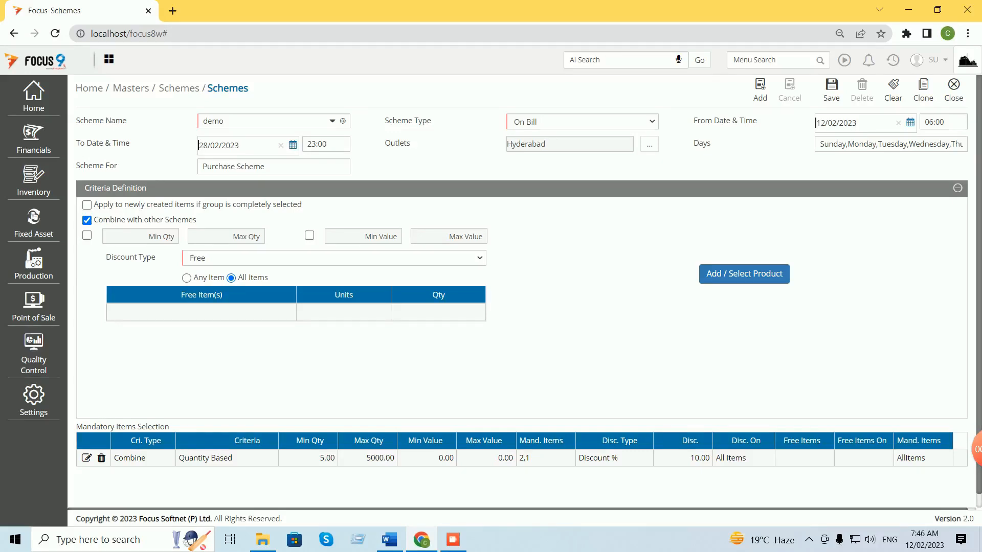
{"action": "left_click", "coordinate": [389, 539]}
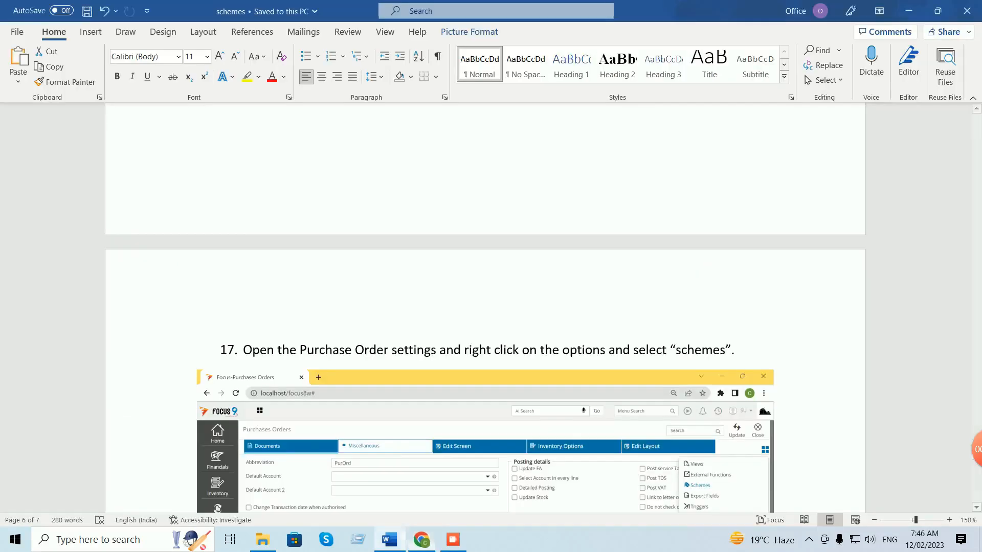
Scroll the Word guide to step 15, 'Scheme mapping to customer', then return to the Focus Schemes form.
{"action": "scroll", "coordinate": [485, 307], "scroll_direction": "up", "scroll_amount": 20}
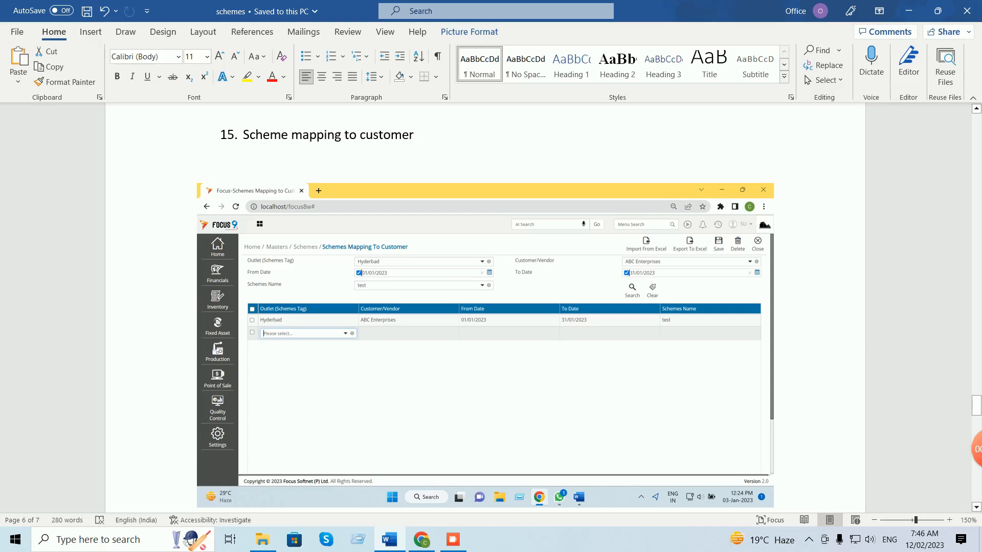
{"action": "scroll", "coordinate": [485, 307], "scroll_direction": "up", "scroll_amount": 10}
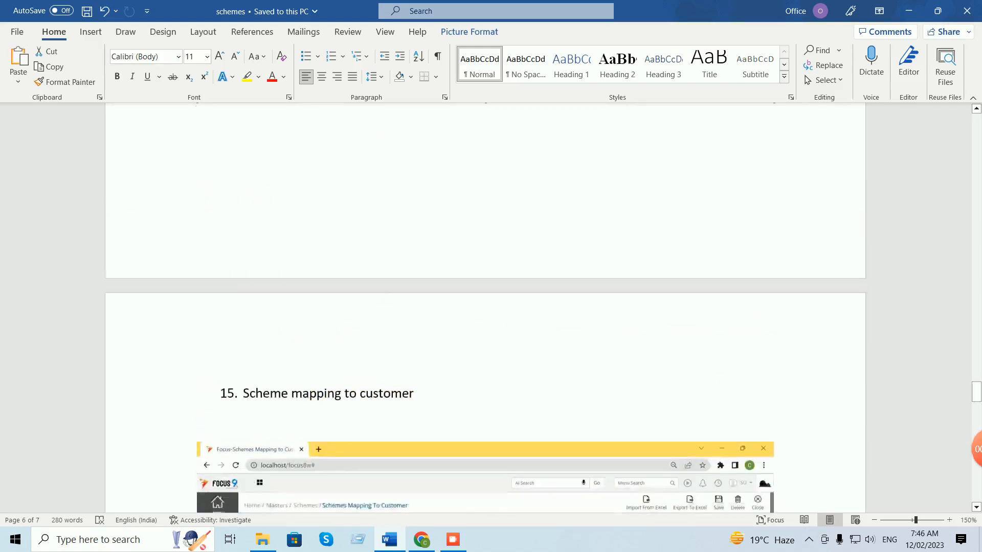
{"action": "scroll", "coordinate": [485, 306], "scroll_direction": "up", "scroll_amount": 3}
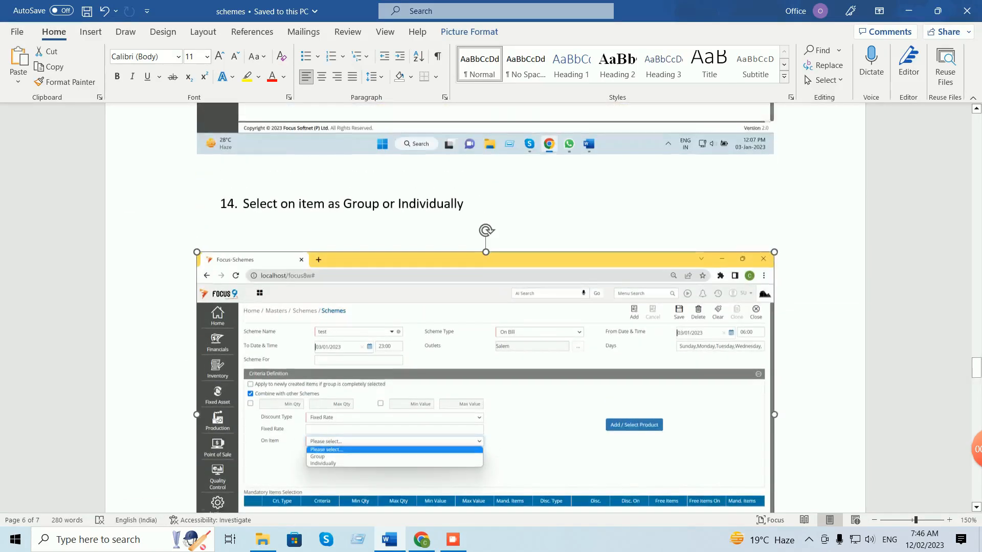
{"action": "scroll", "coordinate": [485, 307], "scroll_direction": "down", "scroll_amount": 12}
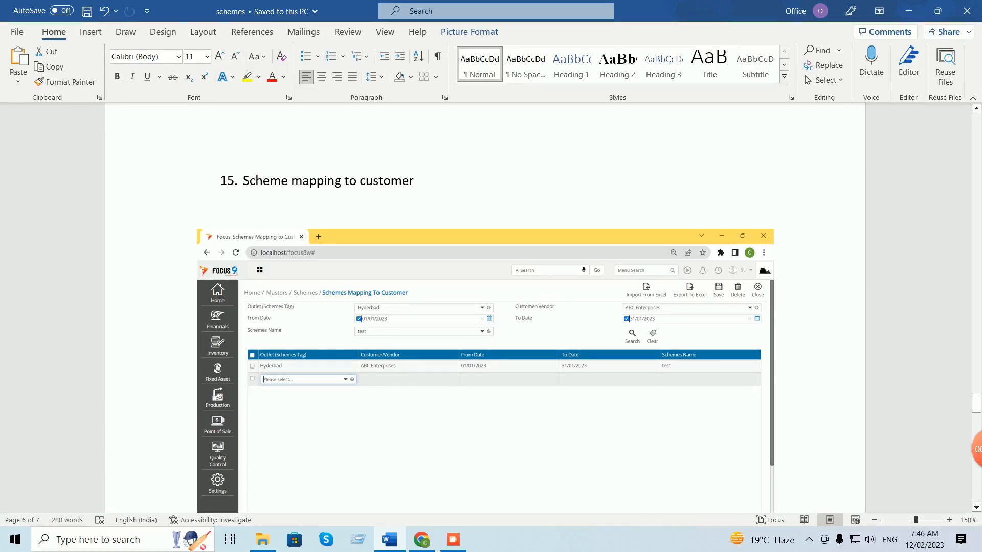
{"action": "key", "text": "alt+Tab"}
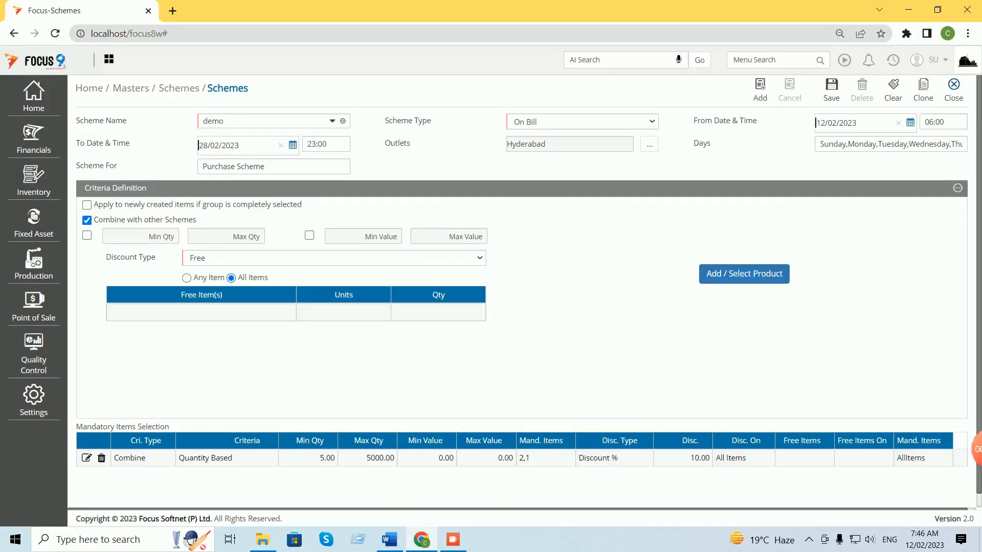
Close Schemes, then open Schemes Mapping To Customer filtered to the Hyderabad outlet.
{"action": "left_click", "coordinate": [953, 90]}
{"action": "type", "text": "schem"}
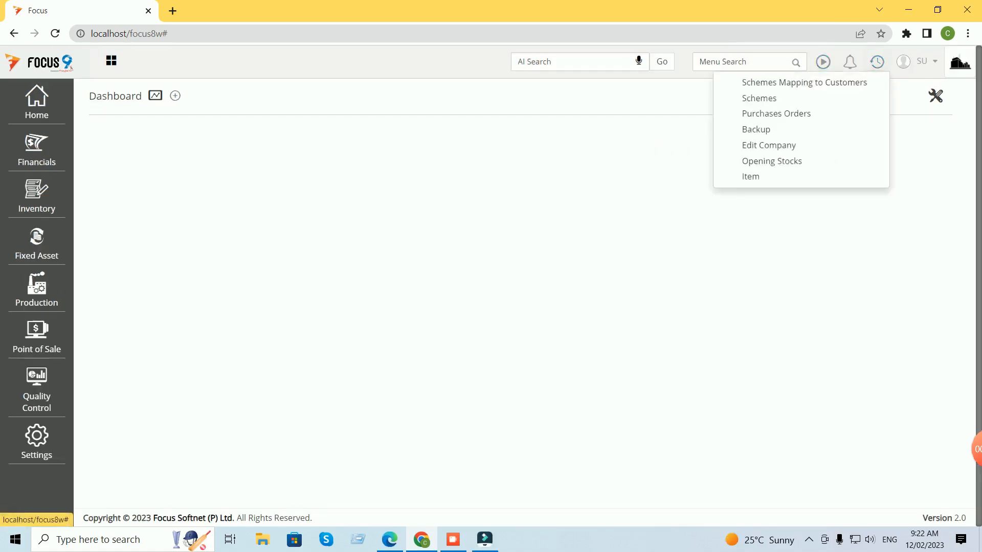
{"action": "key", "text": "Return"}
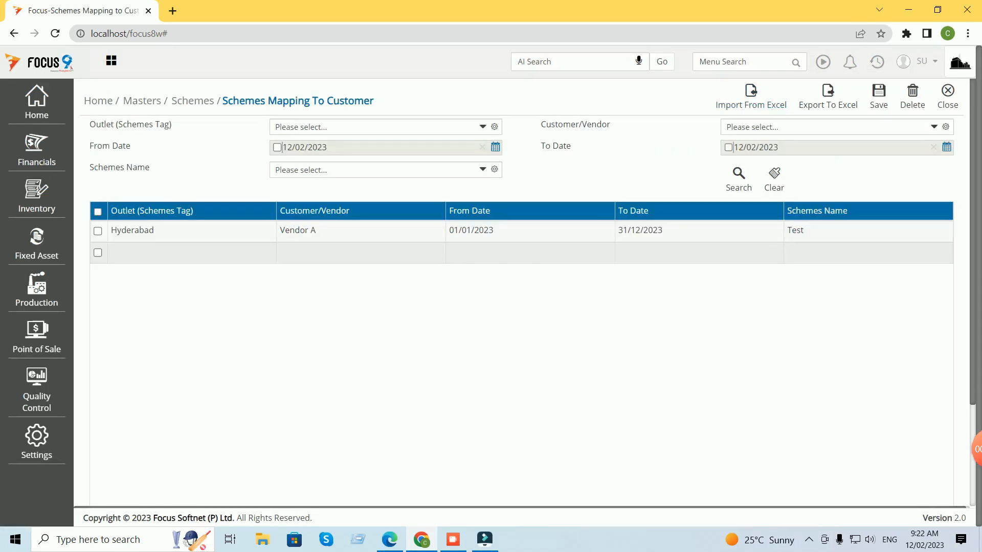
{"action": "left_click", "coordinate": [483, 127]}
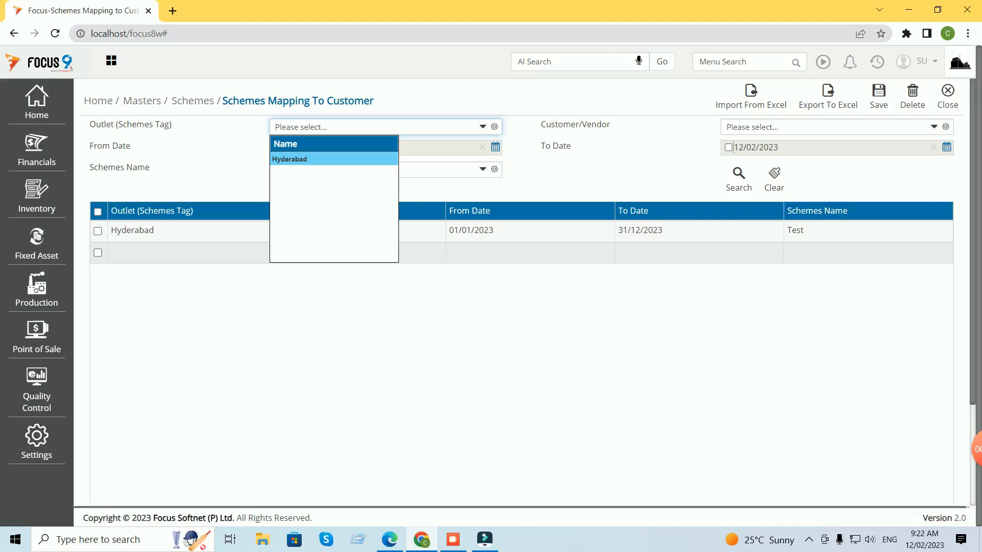
{"action": "key", "text": "Return"}
Add a mapping row for Hyderabad and Vendor B, valid 12/02/2023 to 28/02/2023.
{"action": "left_click", "coordinate": [192, 253]}
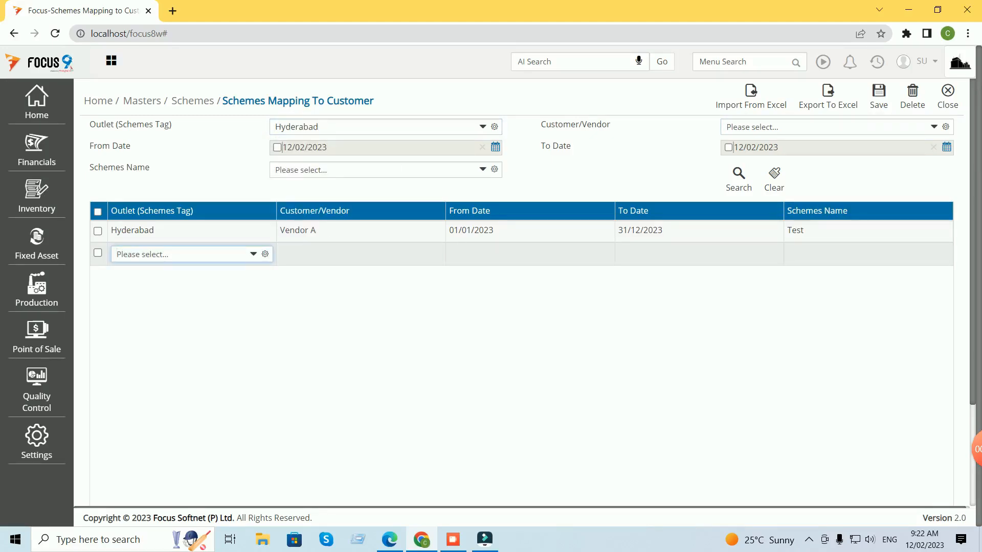
{"action": "type", "text": "Hyderabad"}
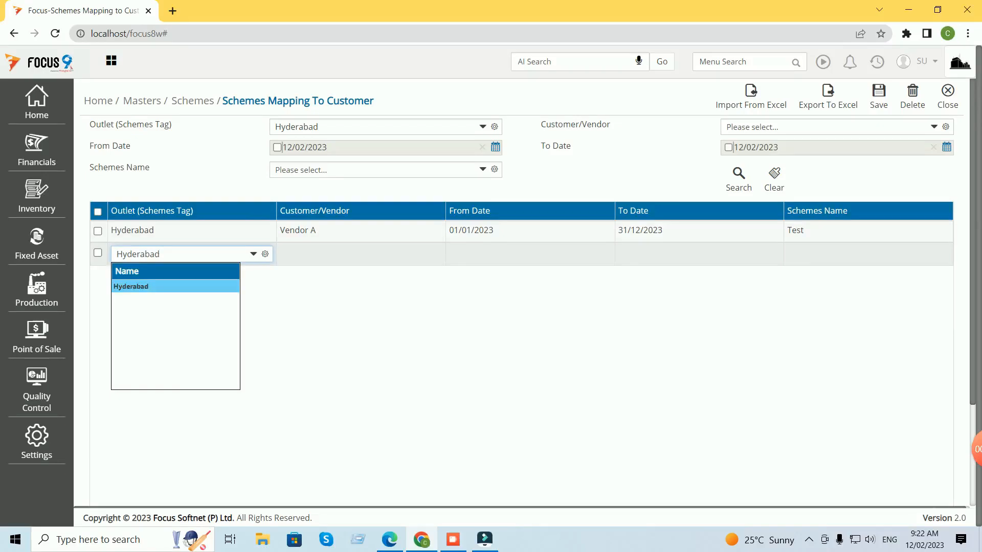
{"action": "key", "text": "Return"}
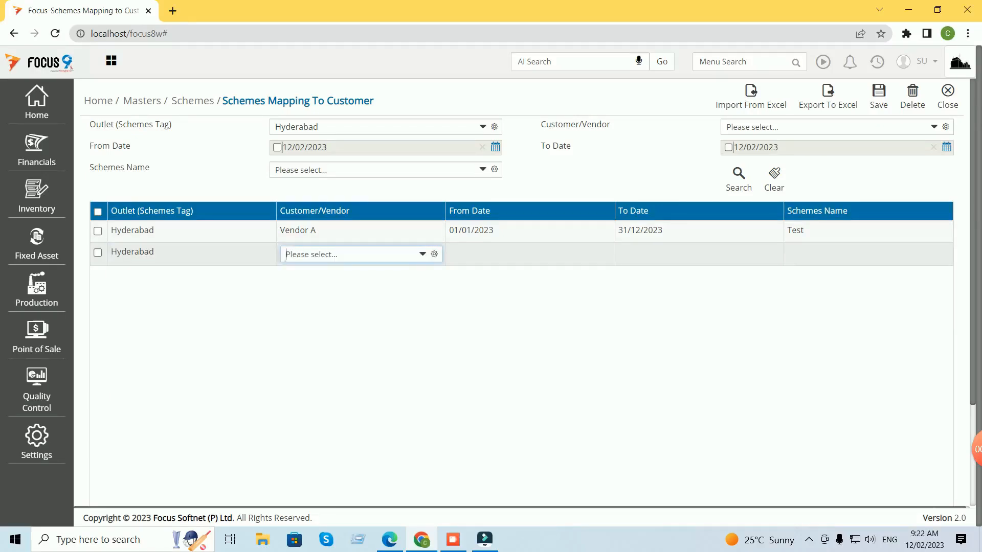
{"action": "key", "text": "space"}
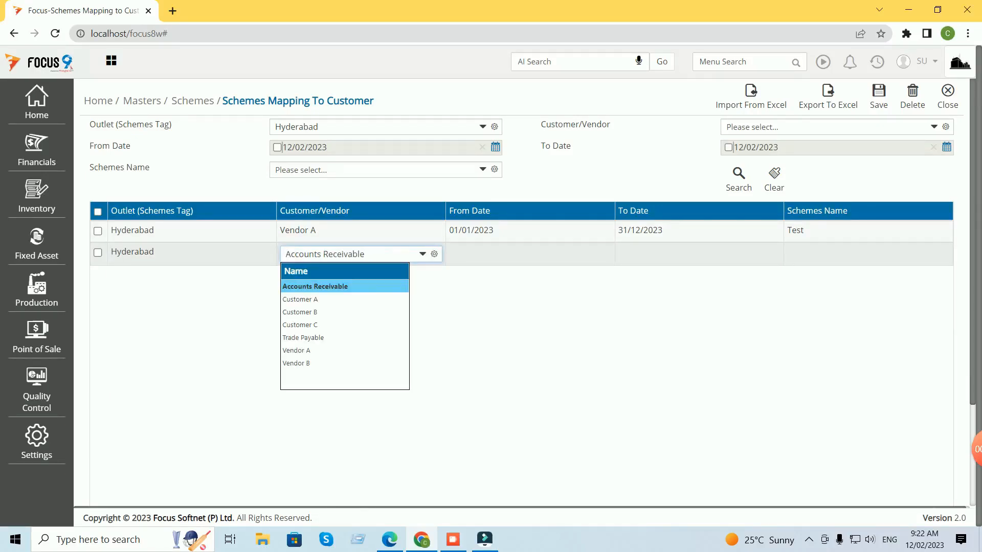
{"action": "left_click", "coordinate": [296, 363]}
{"action": "key", "text": "Tab"}
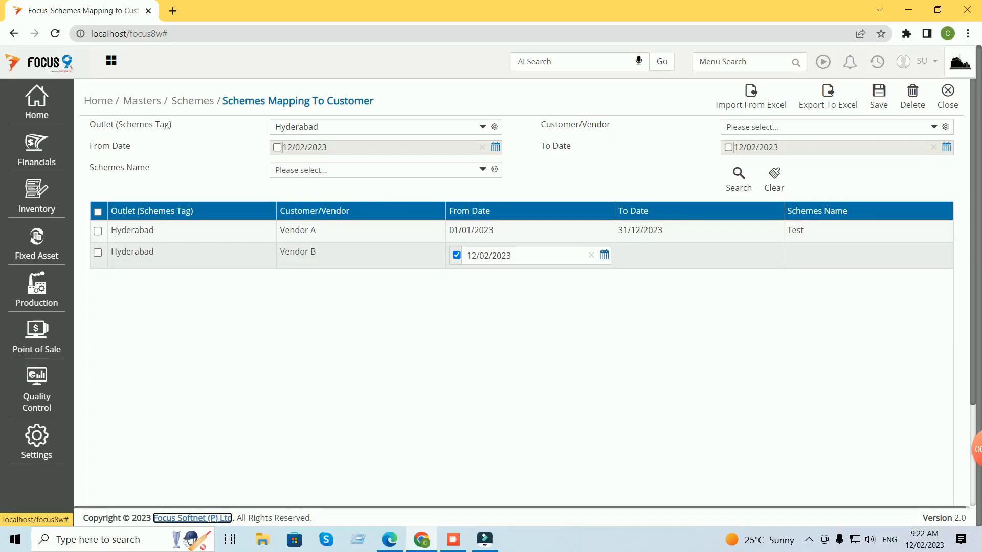
{"action": "left_click", "coordinate": [698, 255]}
{"action": "left_click", "coordinate": [773, 255]}
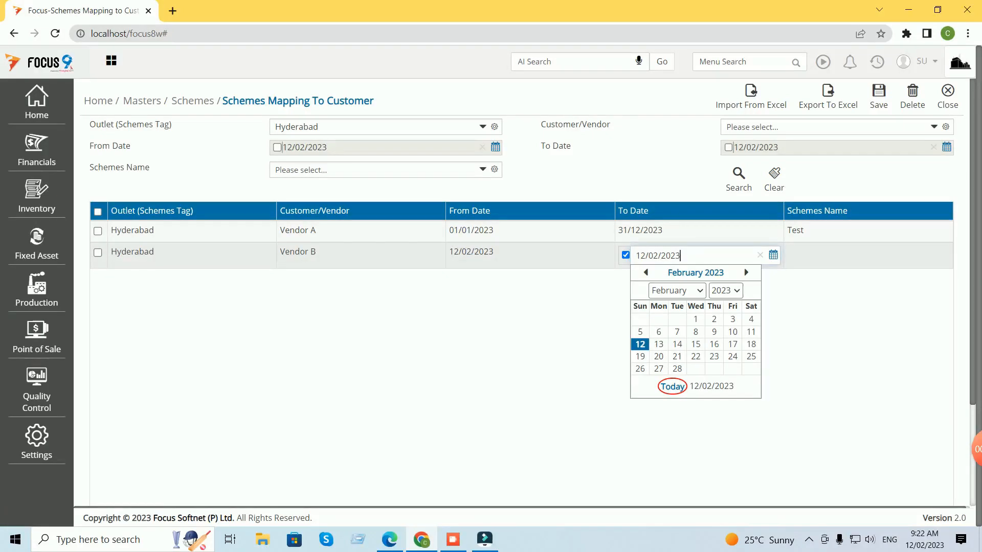
{"action": "left_click", "coordinate": [678, 369]}
{"action": "key", "text": "Tab"}
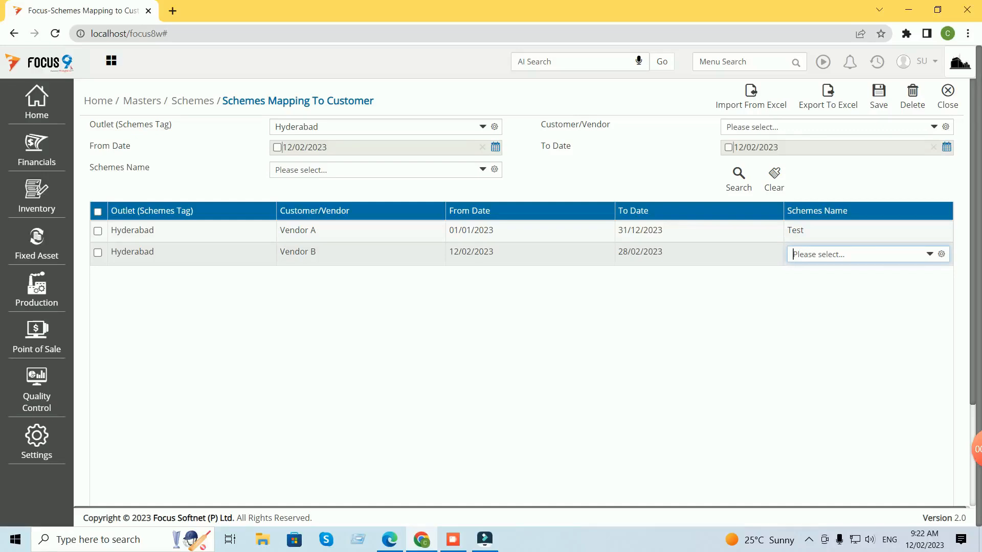
Assign the Test scheme to the new row and save the mapping.
{"action": "key", "text": "space"}
{"action": "key", "text": "Down"}
{"action": "key", "text": "Return"}
{"action": "key", "text": "Tab"}
{"action": "key", "text": "ctrl+s"}
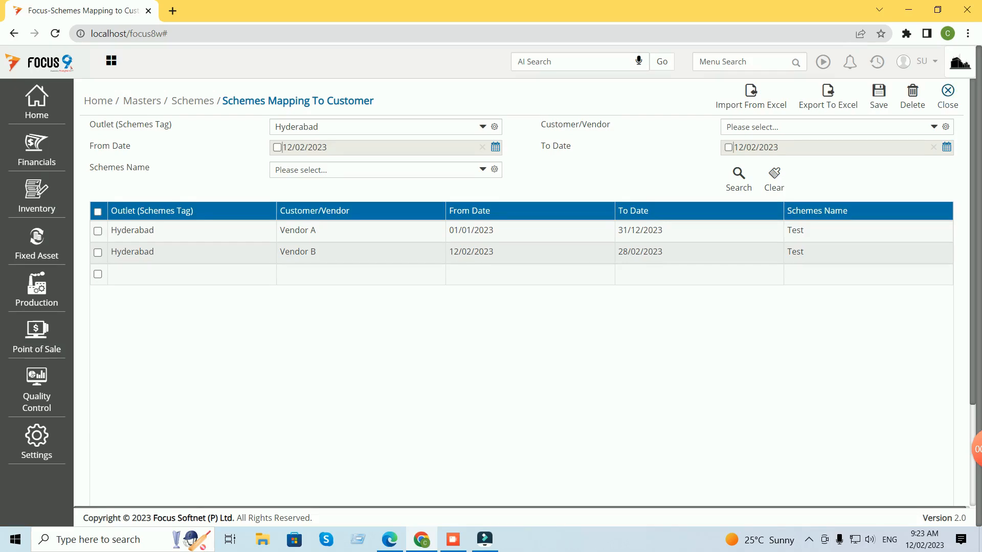
Close the mapping page, log out of the company, and dismiss the login error.
{"action": "left_click", "coordinate": [948, 95]}
{"action": "left_click", "coordinate": [922, 62]}
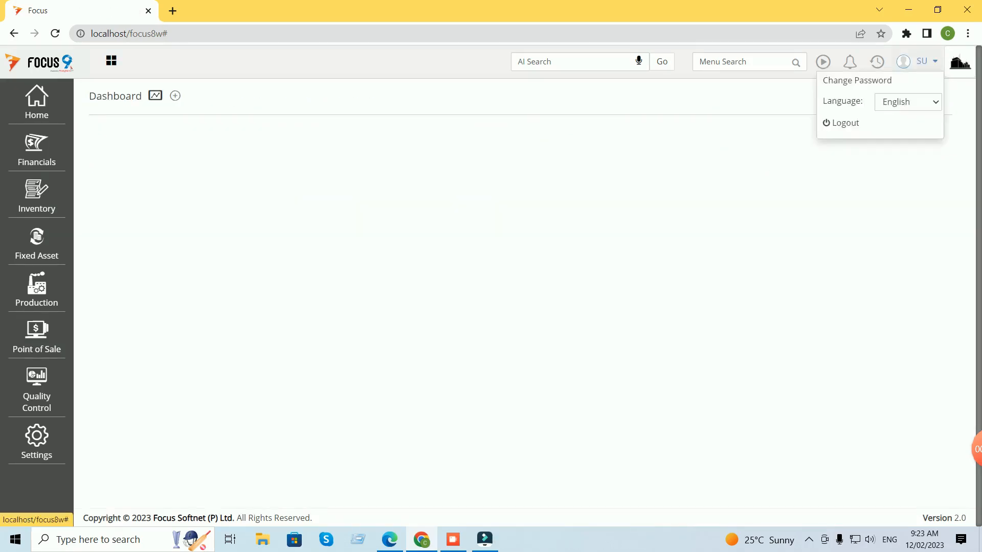
{"action": "left_click", "coordinate": [845, 123]}
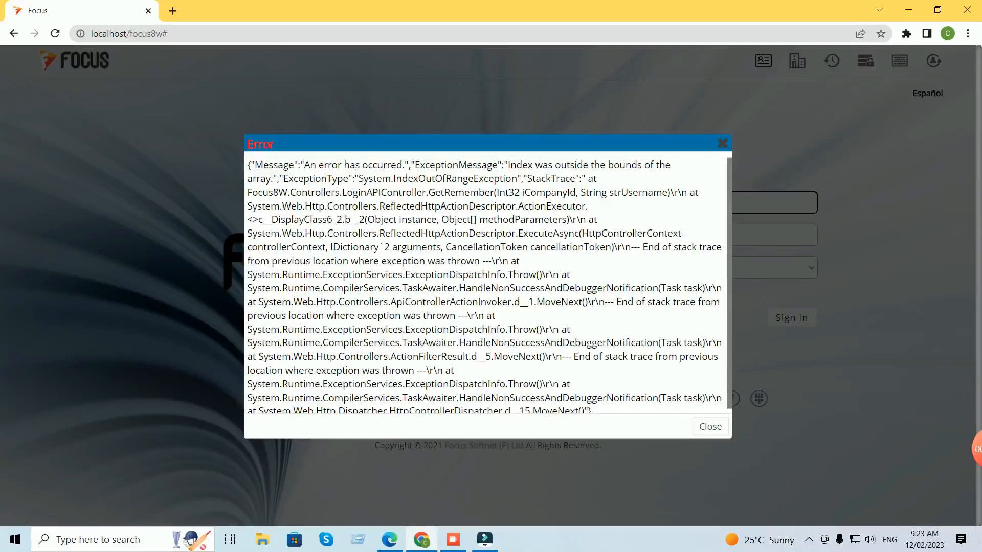
{"action": "left_click", "coordinate": [711, 425]}
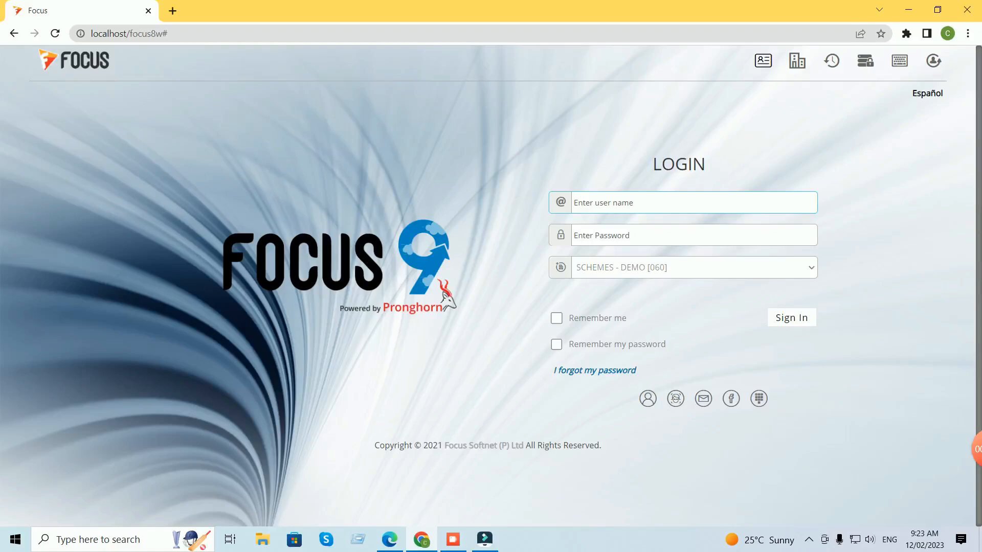
Sign back in with the user name and password, returning to the dashboard.
{"action": "type", "text": "su"}
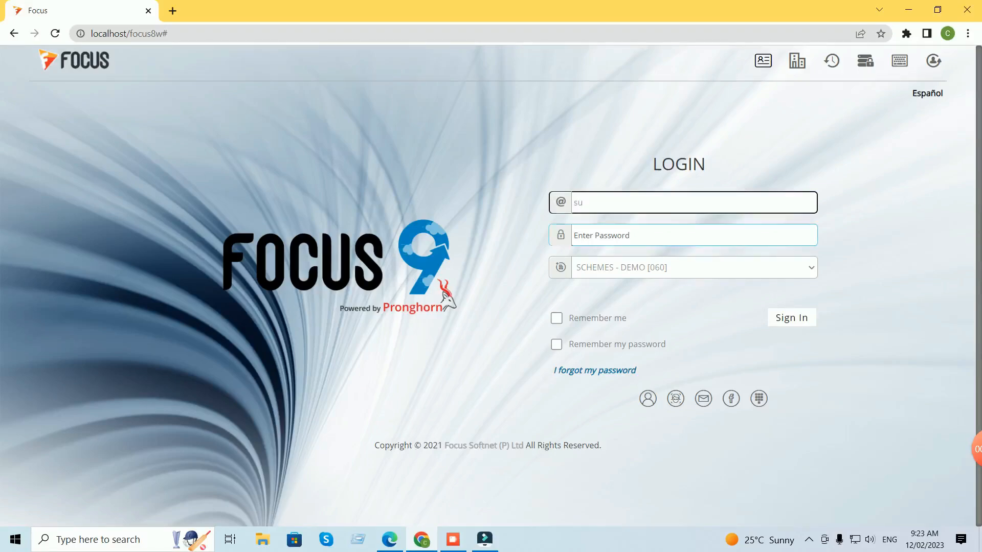
{"action": "key", "text": "Tab"}
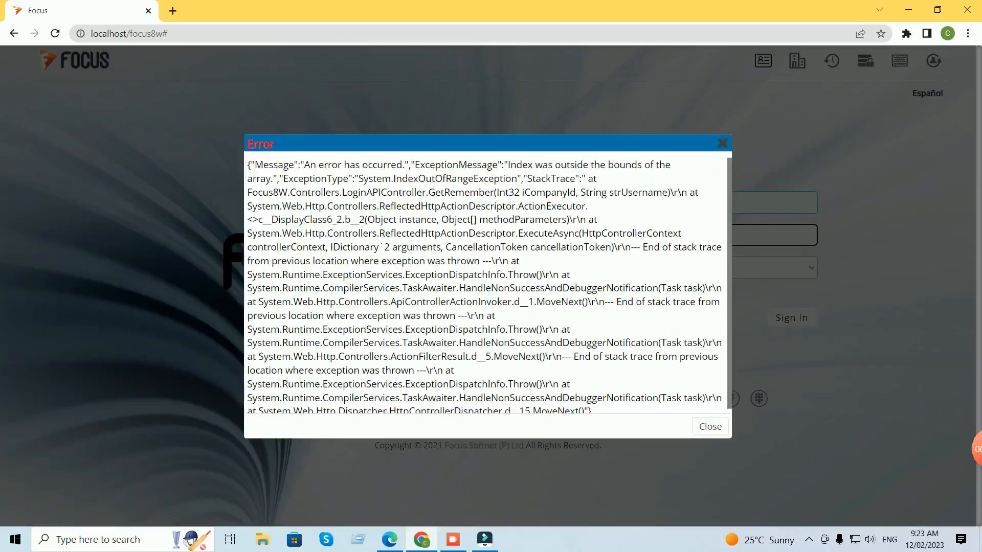
{"action": "left_click", "coordinate": [710, 426]}
{"action": "left_click", "coordinate": [683, 235]}
{"action": "type", "text": "••"}
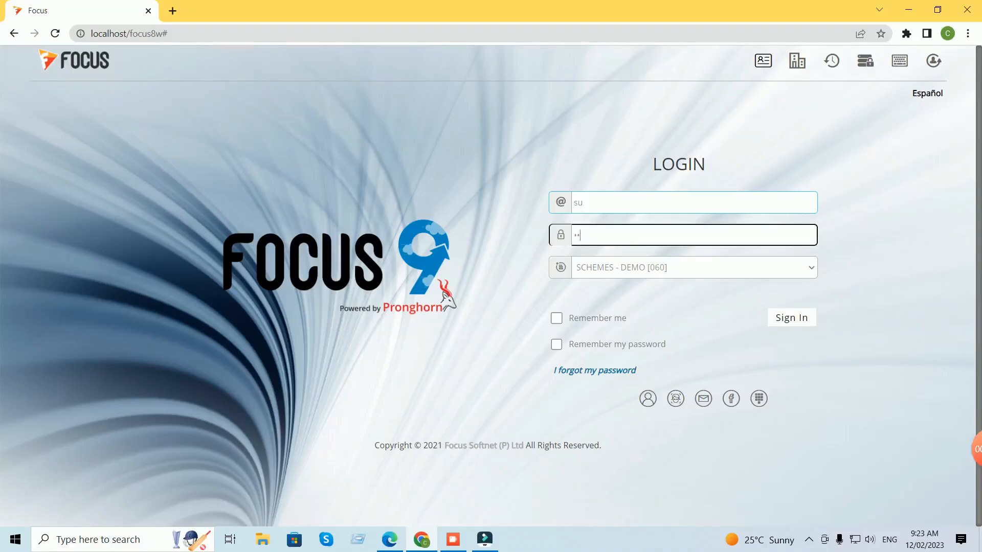
{"action": "key", "text": "Return"}
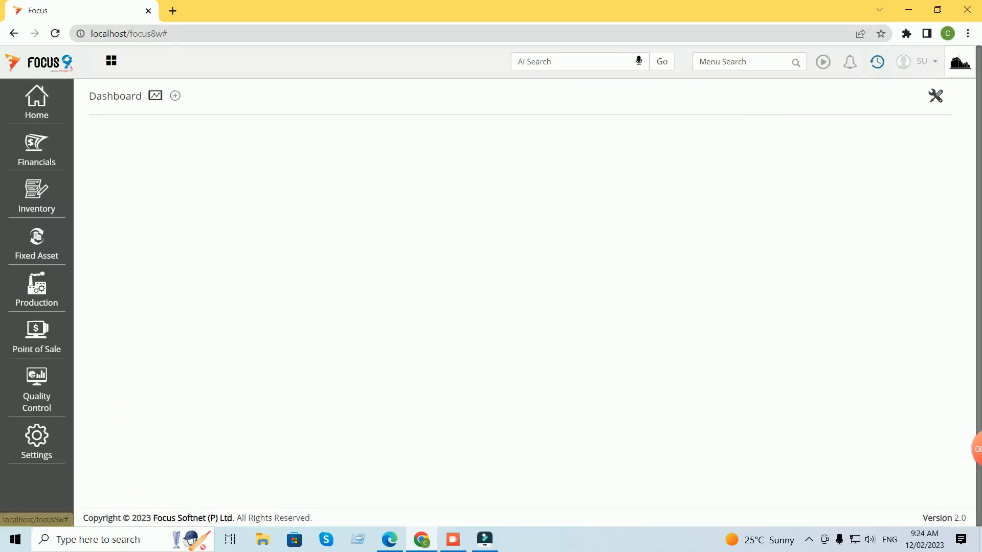
{"action": "left_click", "coordinate": [877, 62]}
Start a new purchase order in Purchases Orders with Vendor A as the vendor.
{"action": "left_click", "coordinate": [776, 114]}
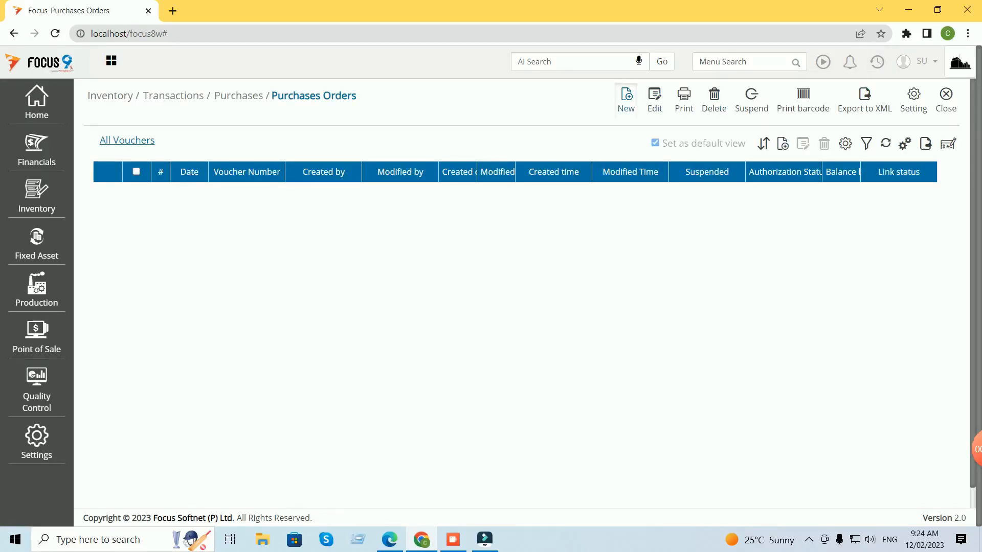
{"action": "left_click", "coordinate": [626, 98]}
{"action": "type", "text": "ve"}
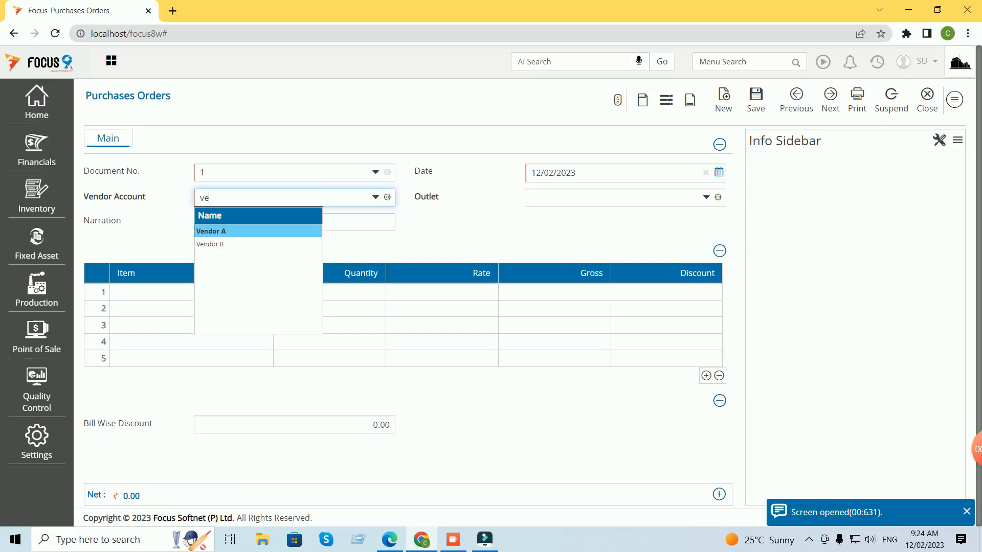
{"action": "key", "text": "Return"}
{"action": "key", "text": "Return"}
{"action": "key", "text": "Return"}
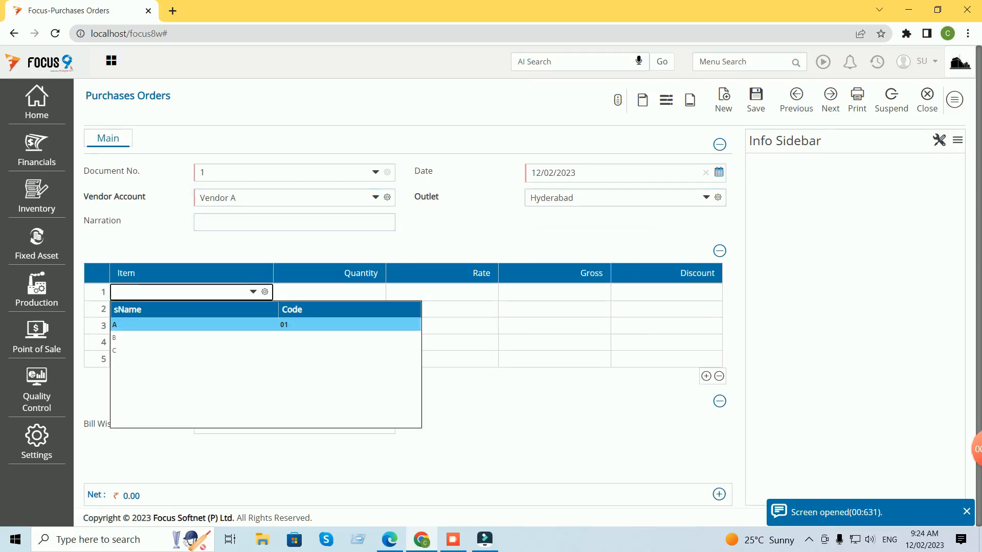
Add 10 of item A at rate 12, check the 5.00 auto-discount, and save.
{"action": "key", "text": "Return"}
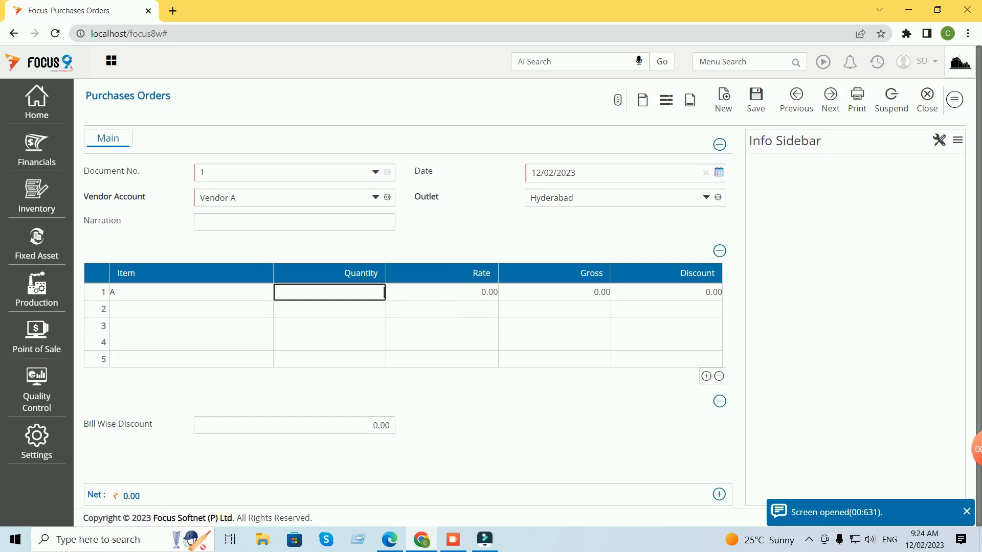
{"action": "type", "text": "10"}
{"action": "key", "text": "Return"}
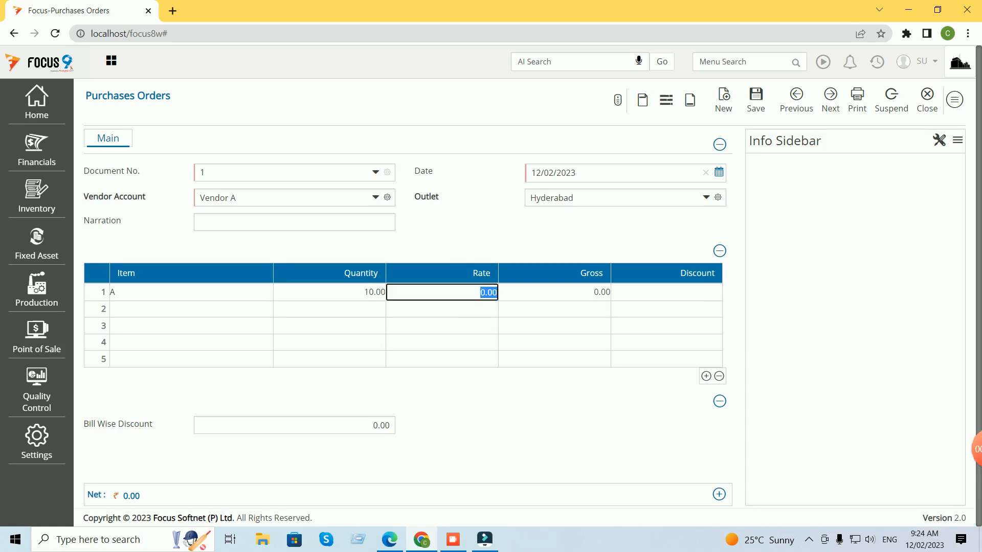
{"action": "type", "text": "12"}
{"action": "key", "text": "Return"}
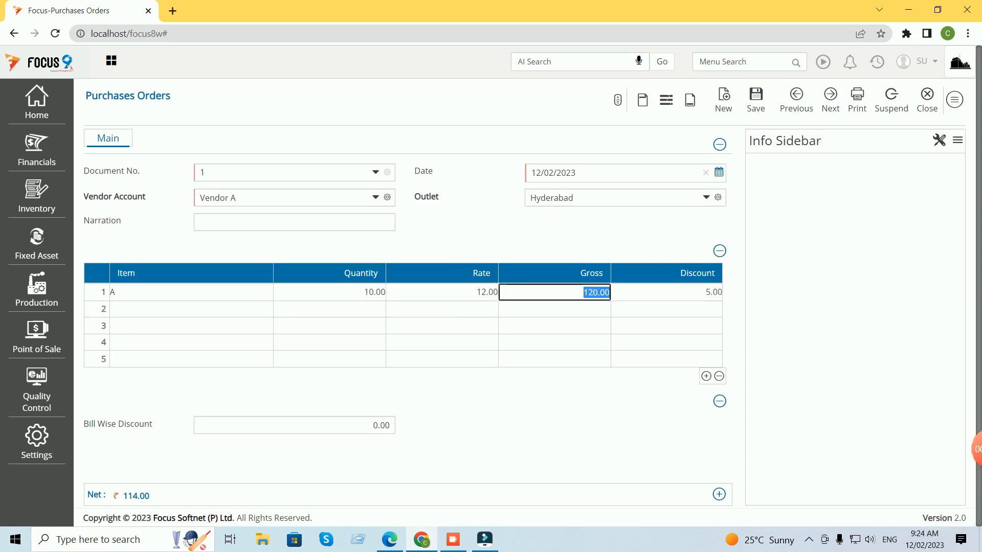
{"action": "key", "text": "Return"}
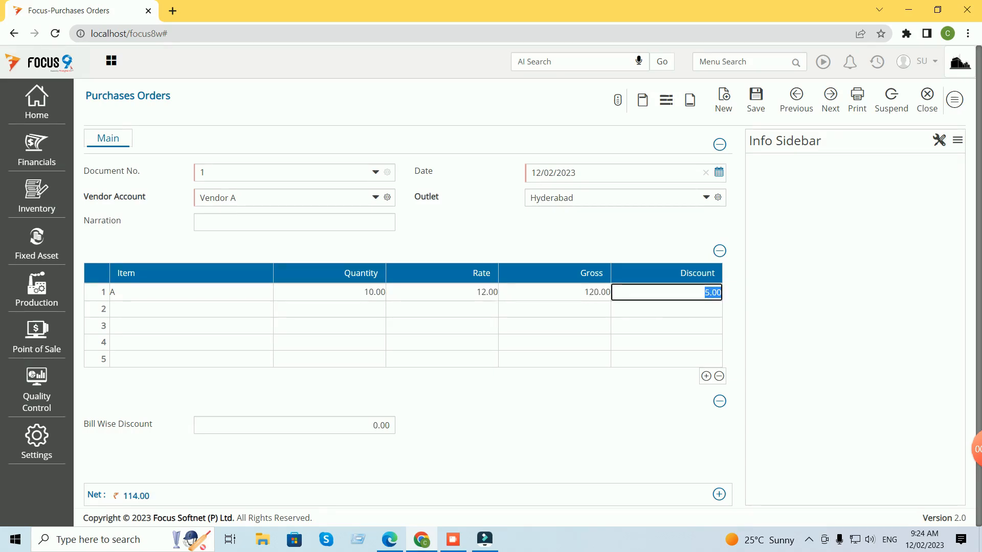
{"action": "key", "text": "ctrl+s"}
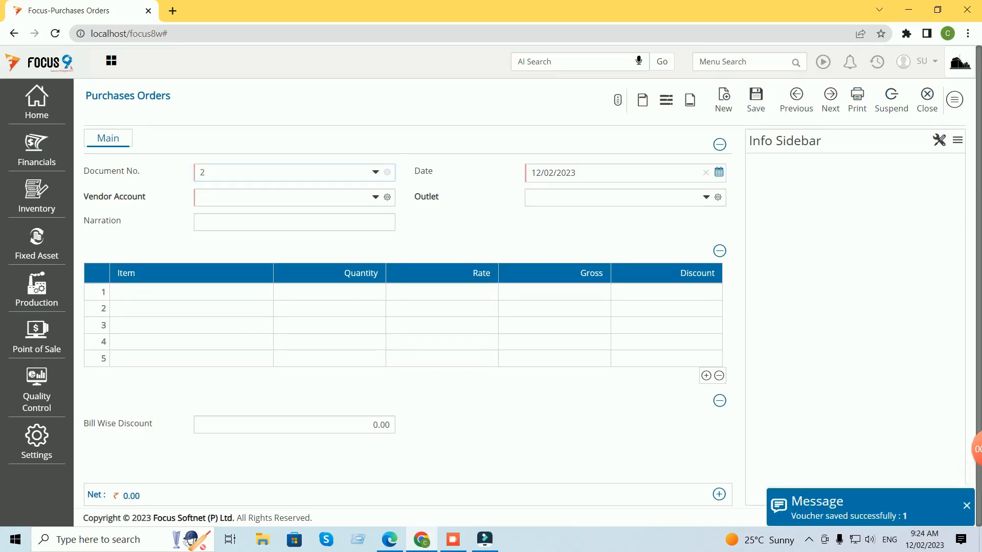
Fill the order header with Vendor B, date 11/02/2023 and outlet Hyderabad.
{"action": "left_click", "coordinate": [256, 198]}
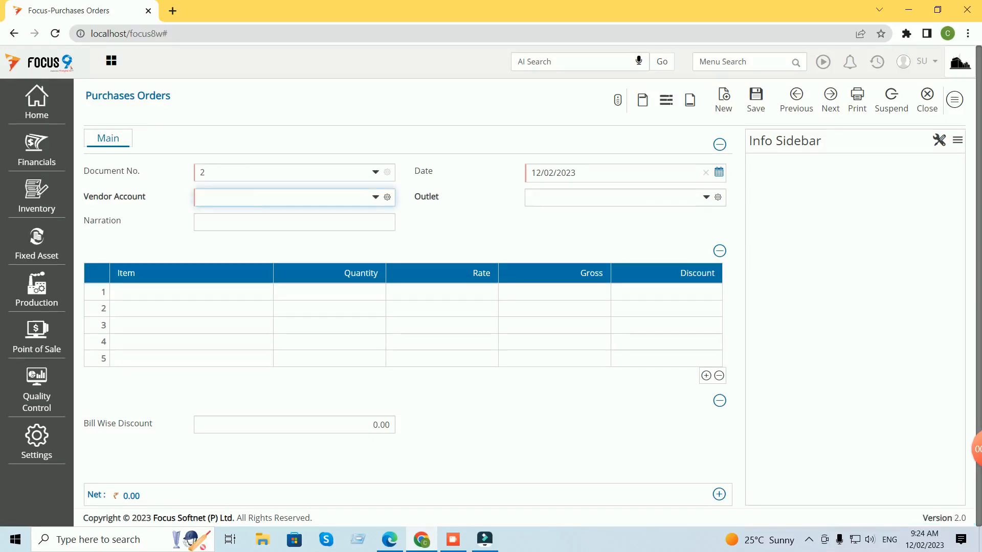
{"action": "type", "text": "ve"}
{"action": "key", "text": "Down"}
{"action": "key", "text": "Return"}
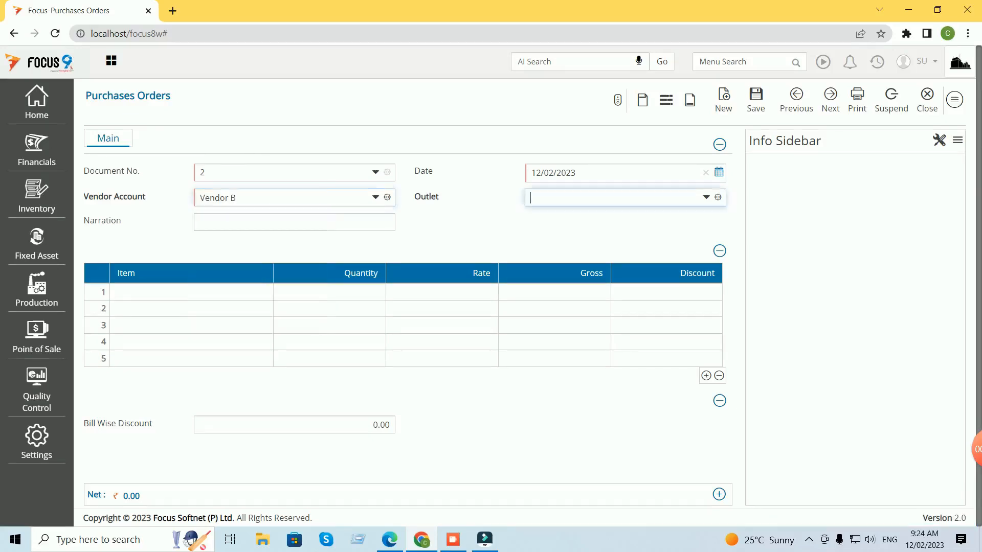
{"action": "left_click", "coordinate": [719, 172]}
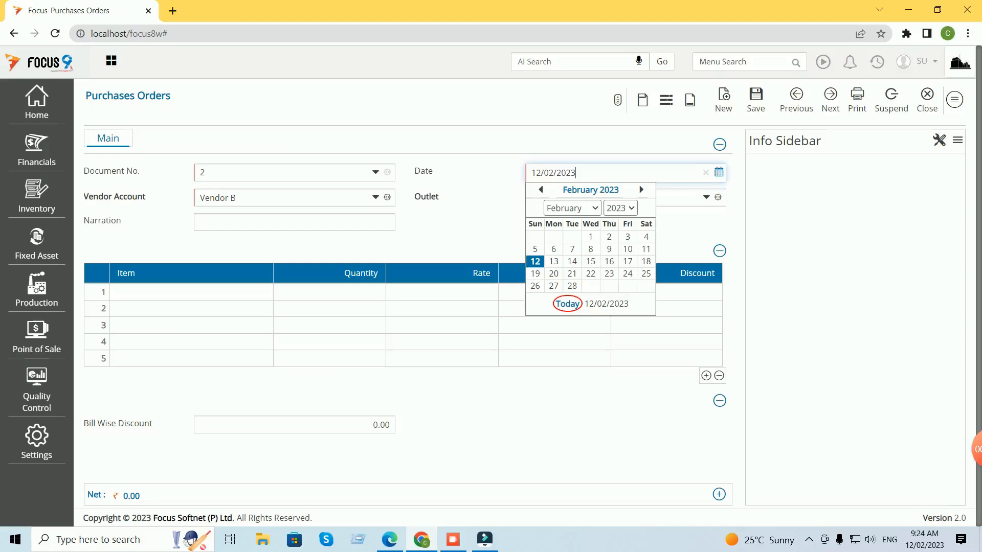
{"action": "left_click", "coordinate": [645, 249]}
{"action": "key", "text": "Tab"}
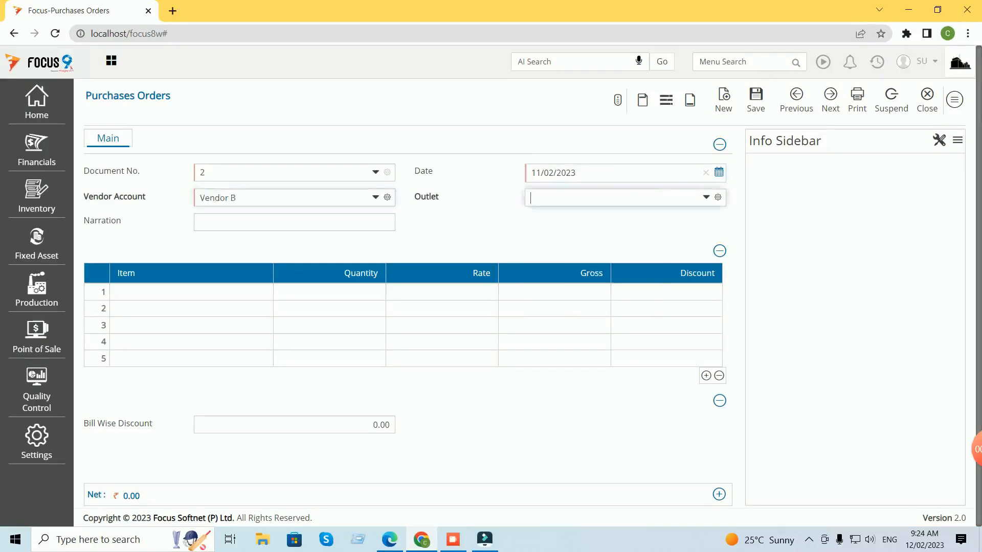
{"action": "type", "text": "hy"}
{"action": "key", "text": "Tab"}
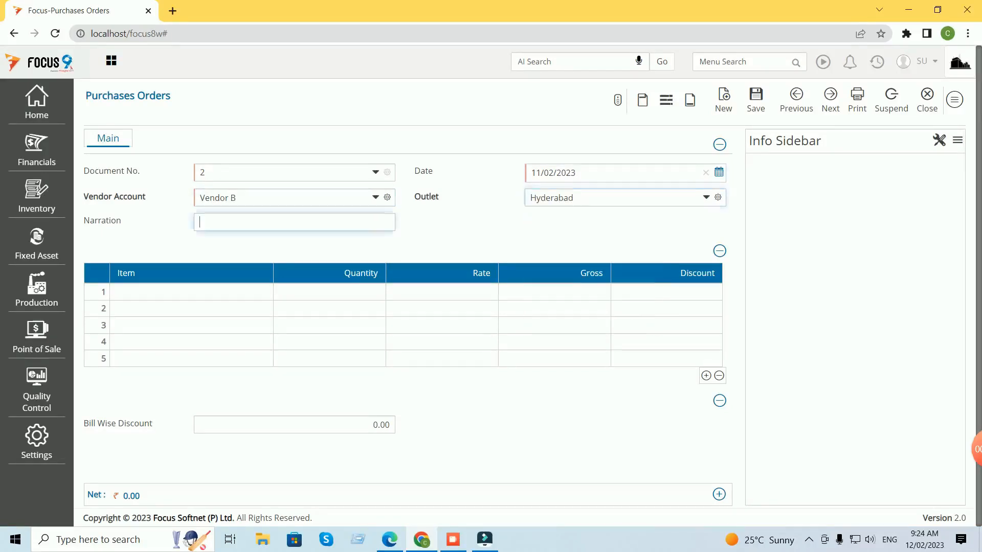
Add 1 of item A at rate 13; the Discount stays 0.00.
{"action": "key", "text": "Tab"}
{"action": "type", "text": "A"}
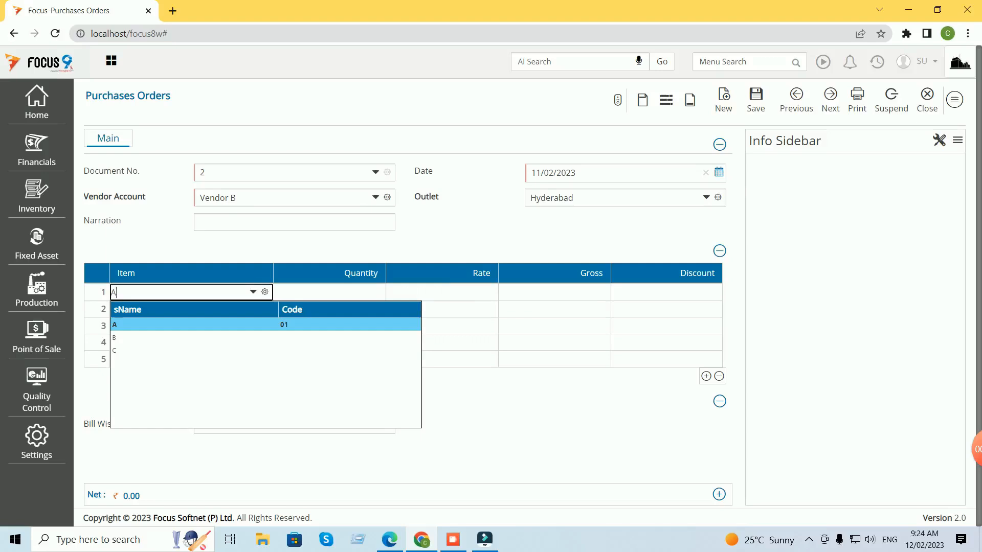
{"action": "key", "text": "Tab"}
{"action": "type", "text": "12"}
{"action": "key", "text": "BackSpace"}
{"action": "key", "text": "Tab"}
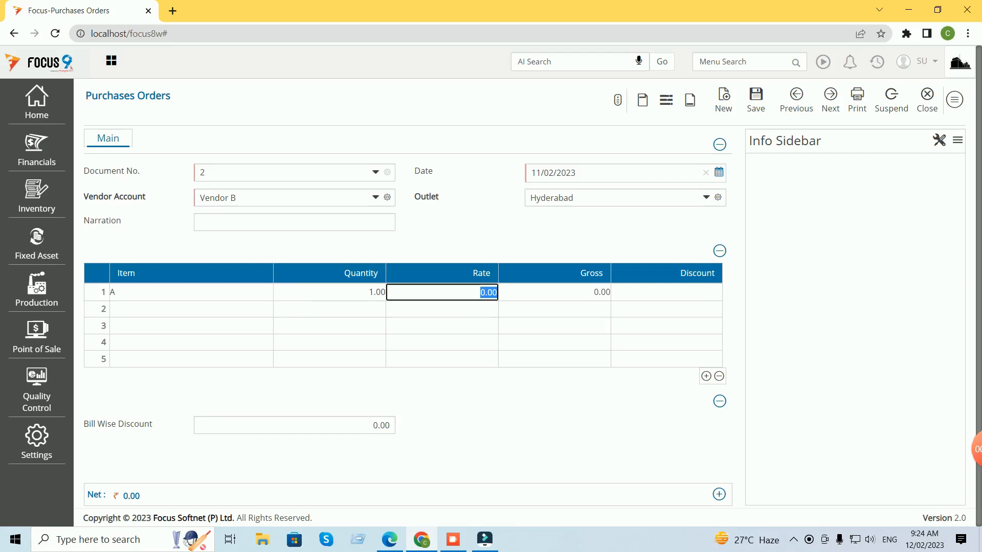
{"action": "type", "text": "13"}
{"action": "key", "text": "Tab"}
{"action": "key", "text": "Tab"}
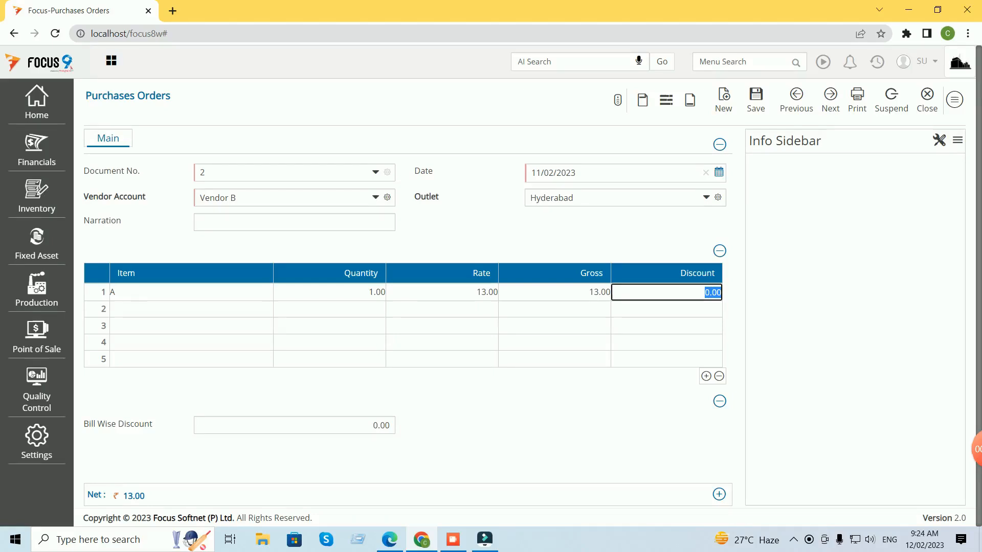
Change the date to 12/02/2023, see Discount still 0.00, and discard the order.
{"action": "left_click", "coordinate": [718, 173]}
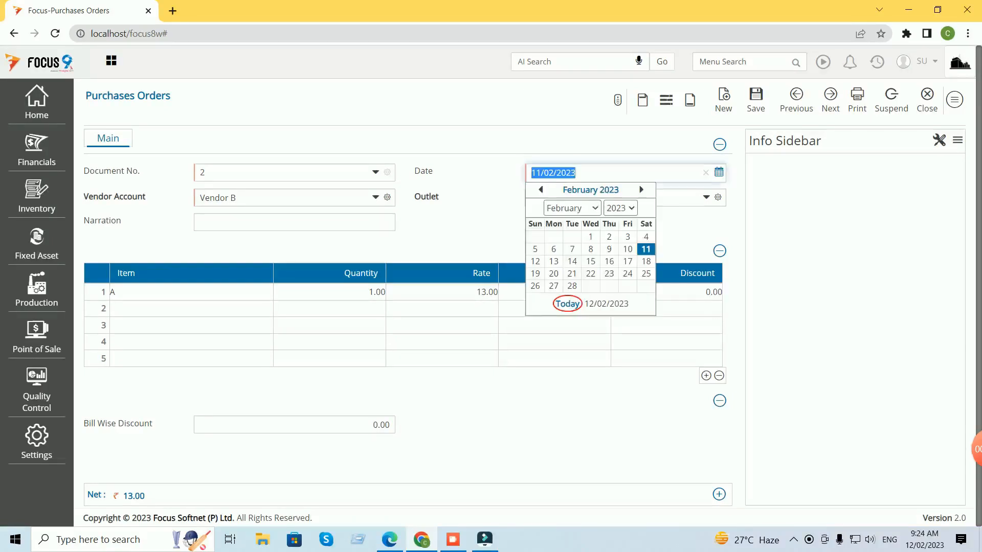
{"action": "left_click", "coordinate": [535, 261]}
{"action": "key", "text": "Tab"}
{"action": "key", "text": "Tab"}
{"action": "key", "text": "Tab"}
{"action": "key", "text": "Tab"}
{"action": "key", "text": "Tab"}
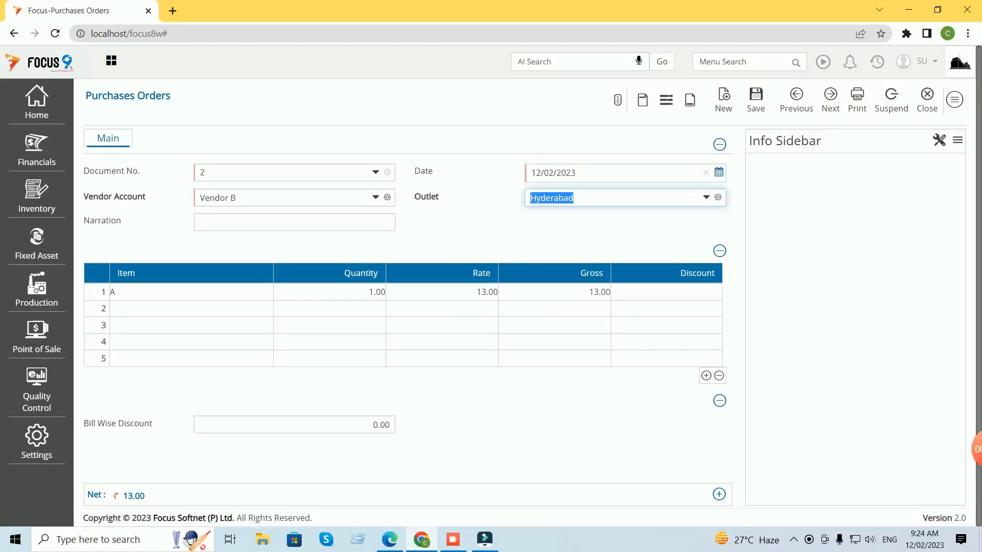
{"action": "key", "text": "Tab"}
{"action": "key", "text": "Tab"}
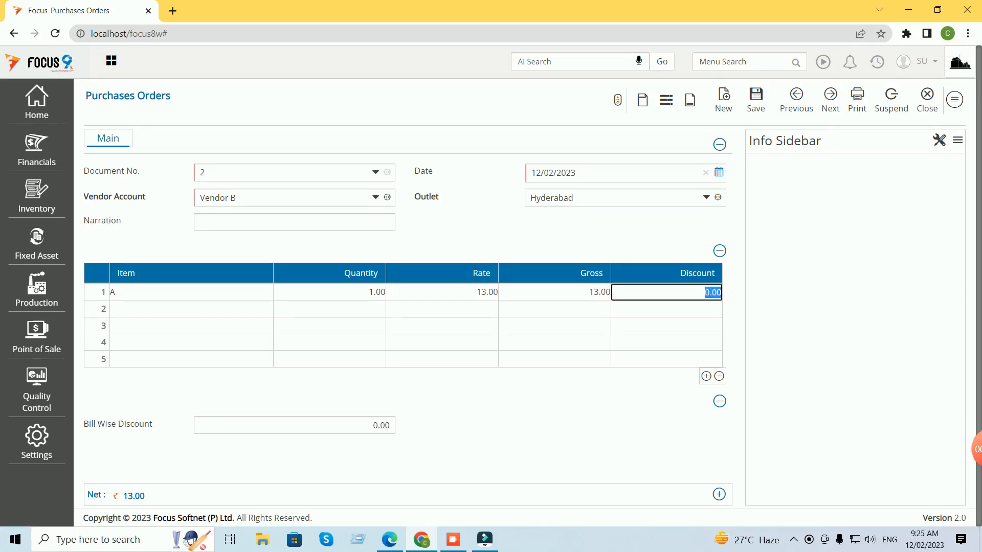
{"action": "left_click", "coordinate": [927, 99]}
{"action": "left_click", "coordinate": [553, 118]}
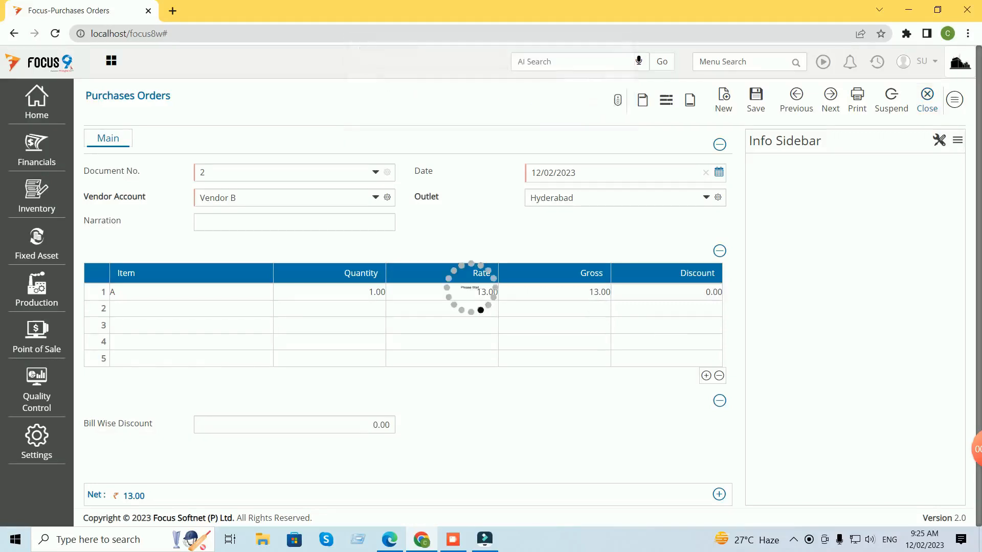
Start a new purchase order for Vendor B at the Hyderabad outlet.
{"action": "left_click", "coordinate": [626, 97]}
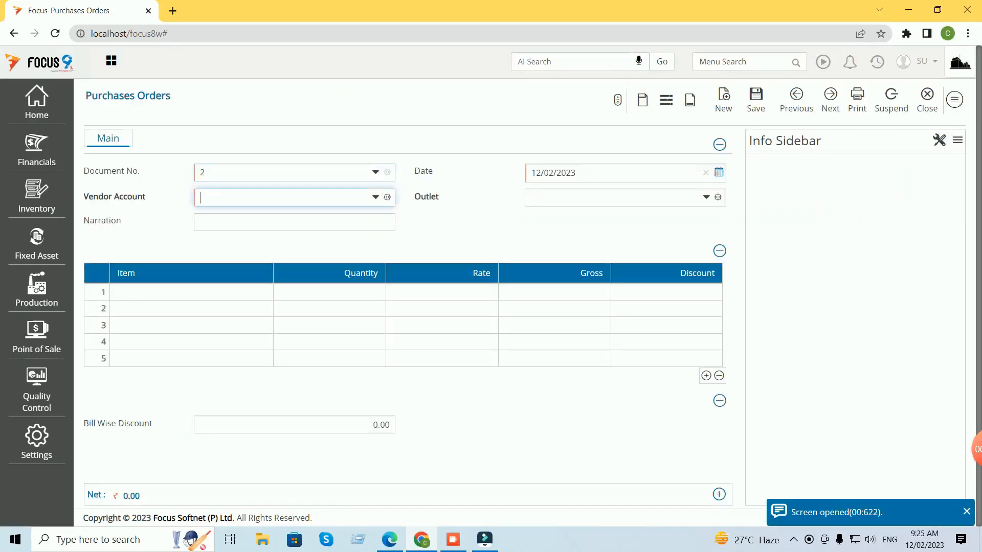
{"action": "type", "text": "ven"}
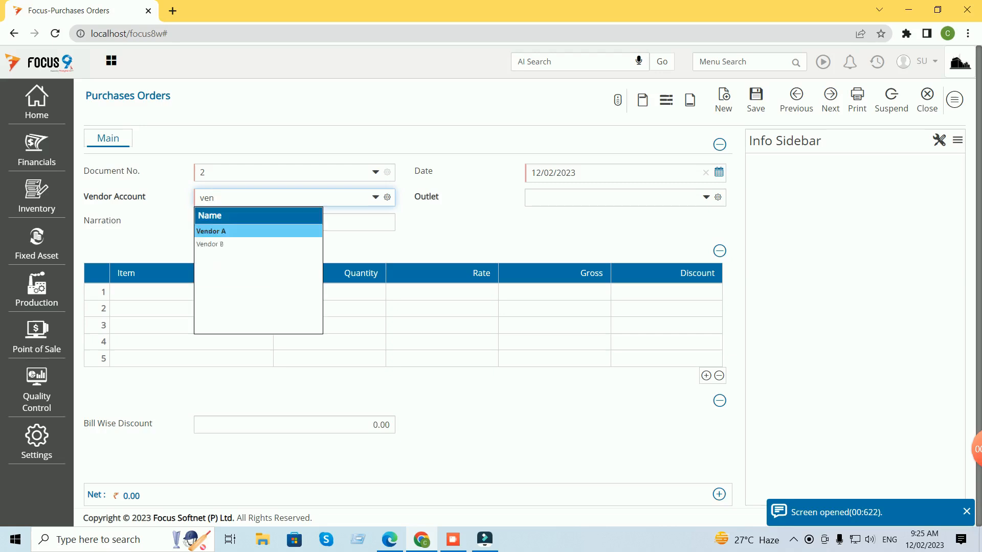
{"action": "key", "text": "Down"}
{"action": "key", "text": "Tab"}
{"action": "key", "text": "Tab"}
{"action": "key", "text": "Tab"}
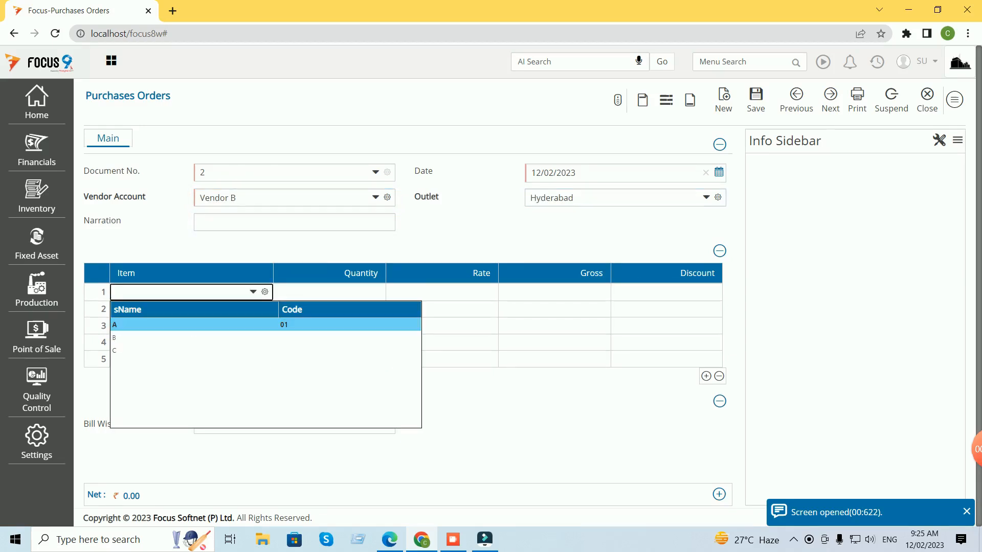
Add 1 of item A at rate 25, verify 5.00 discount, then discard the order.
{"action": "key", "text": "Tab"}
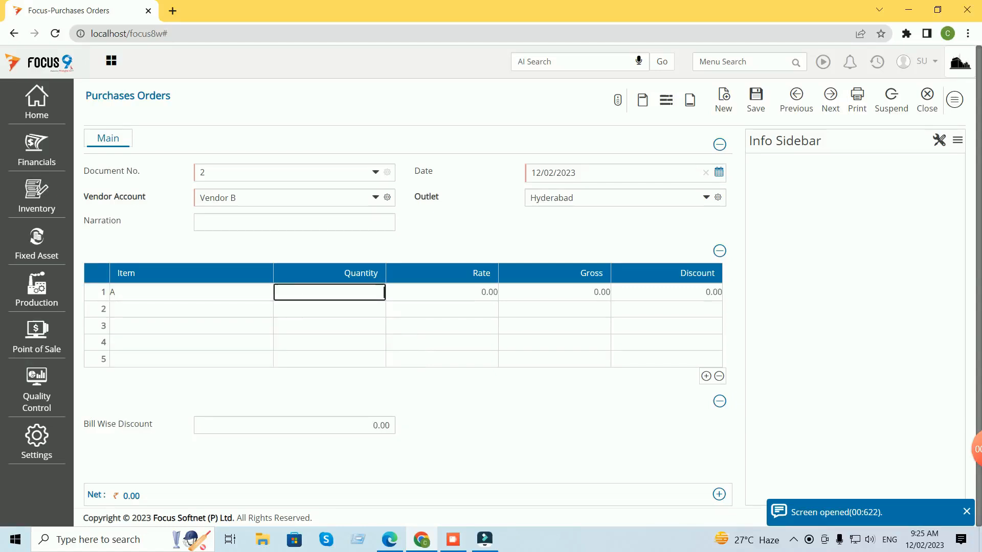
{"action": "type", "text": "1"}
{"action": "key", "text": "Tab"}
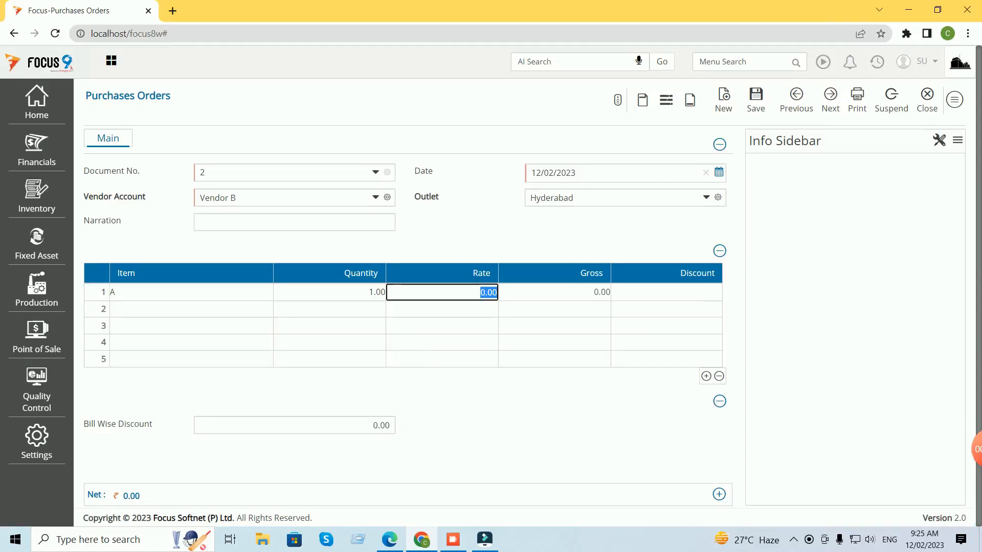
{"action": "type", "text": "25"}
{"action": "key", "text": "Tab"}
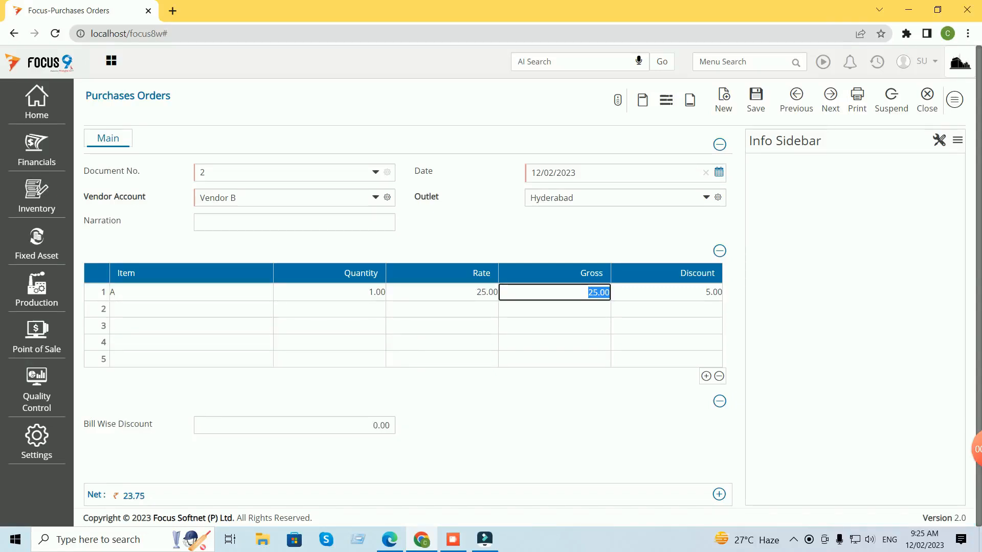
{"action": "key", "text": "Tab"}
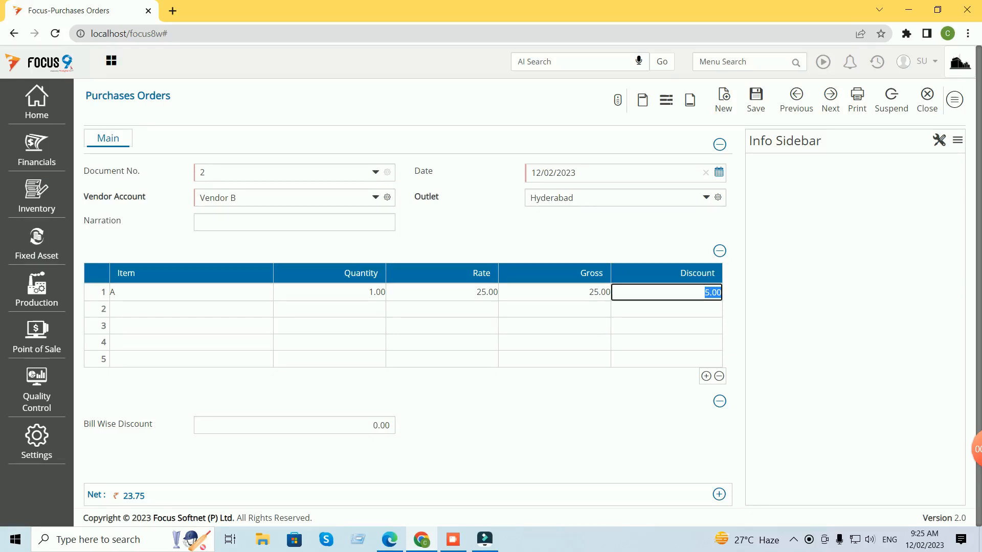
{"action": "left_click", "coordinate": [927, 100]}
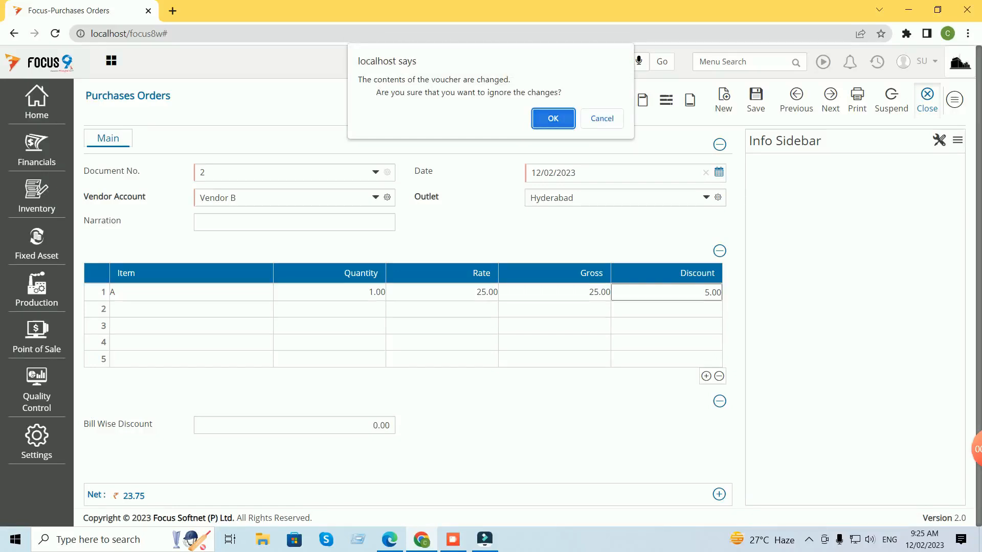
{"action": "left_click", "coordinate": [553, 118]}
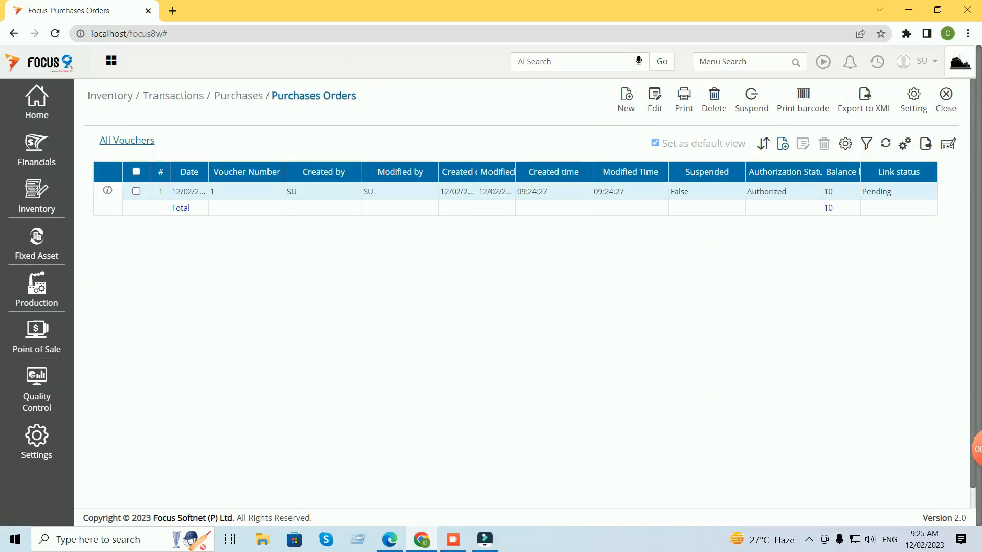